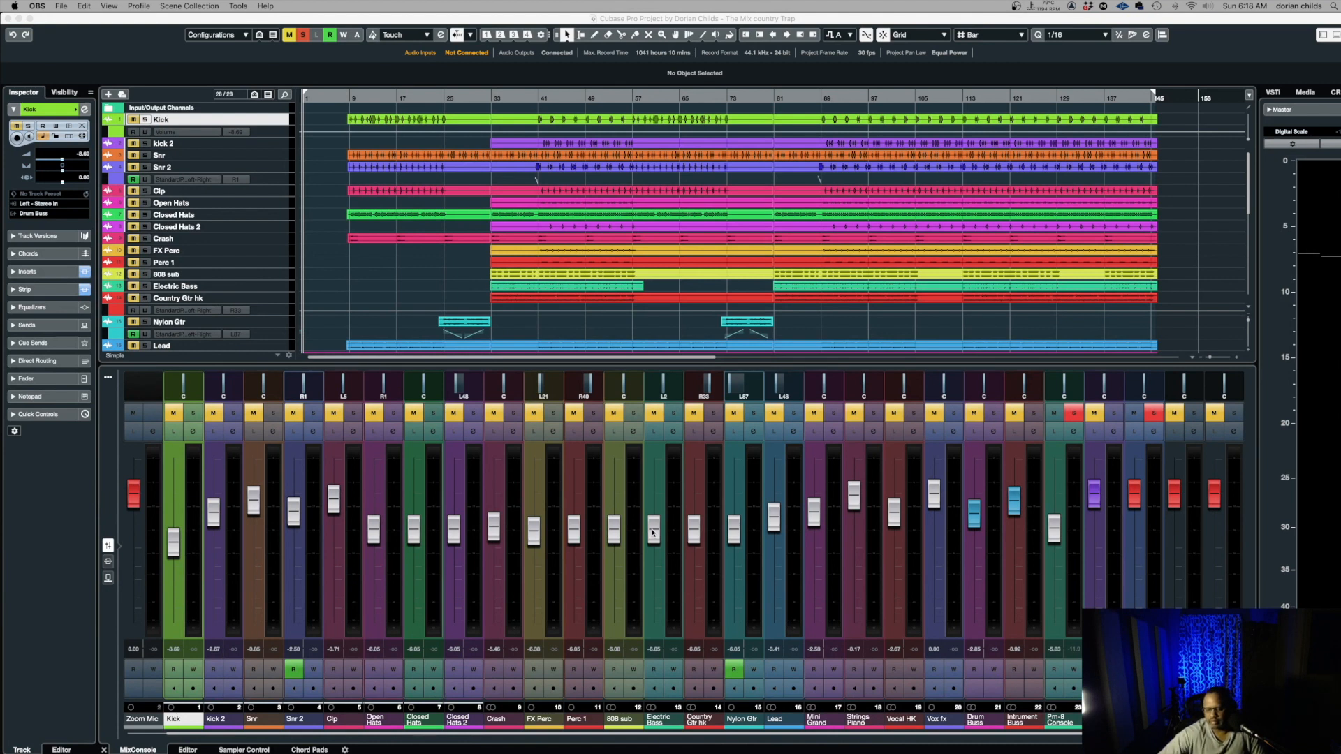
Play back the mix and set the Pm-8 Console channel's fader to about -6.18 dB, stopping playback when done
key("space")
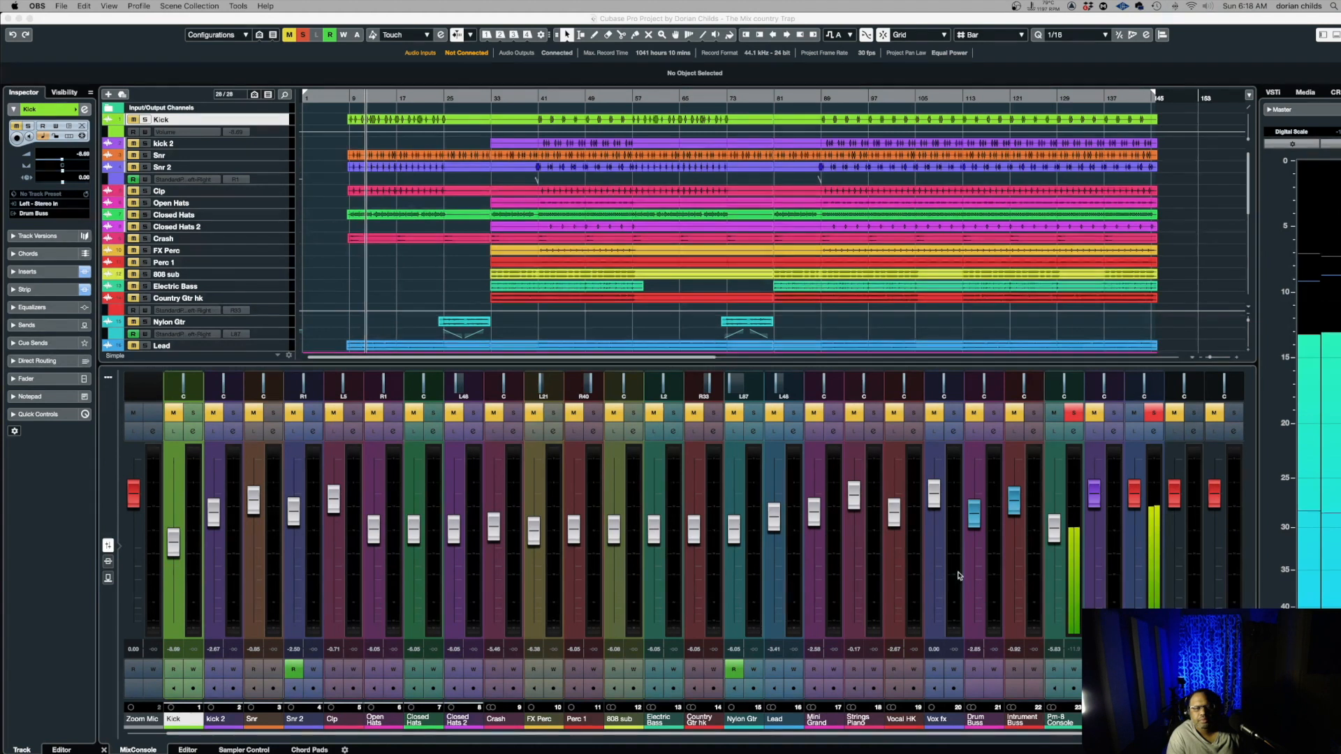
left_click(1054, 535)
left_click_drag(1054, 535, 1054, 537)
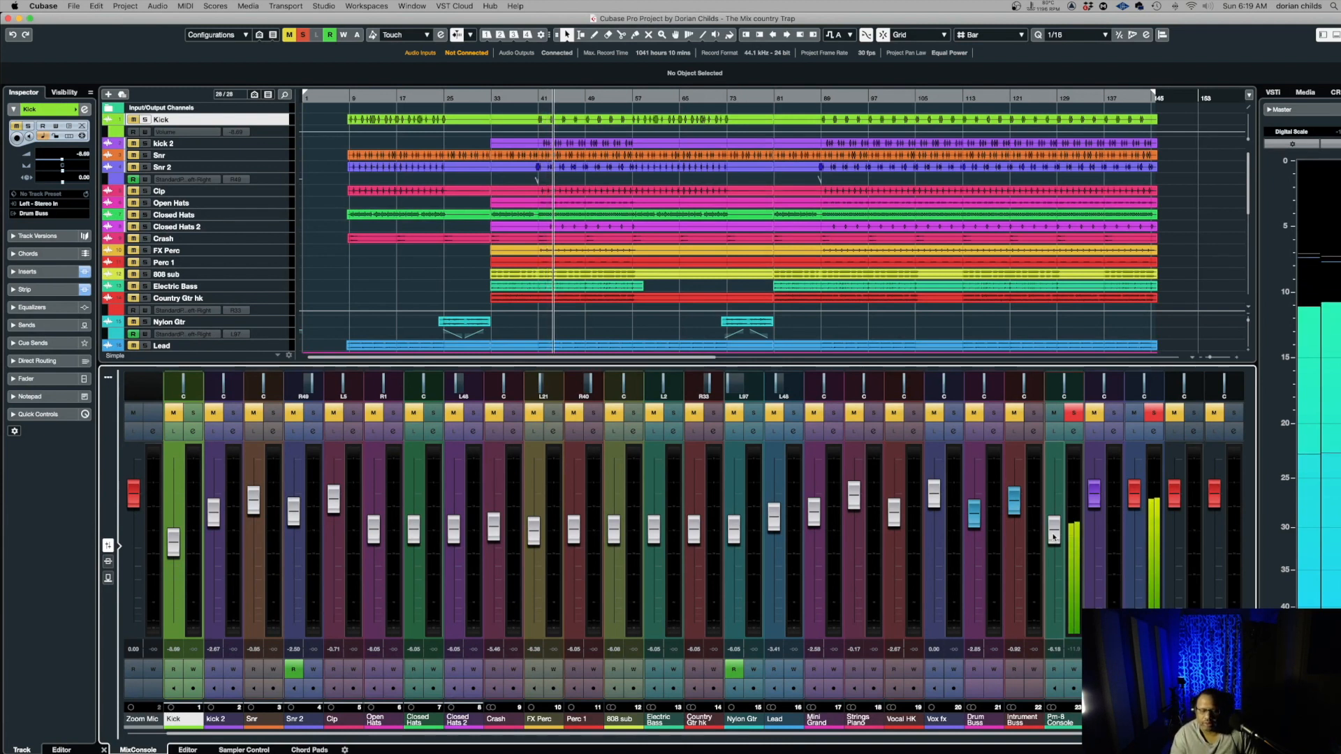
key("space")
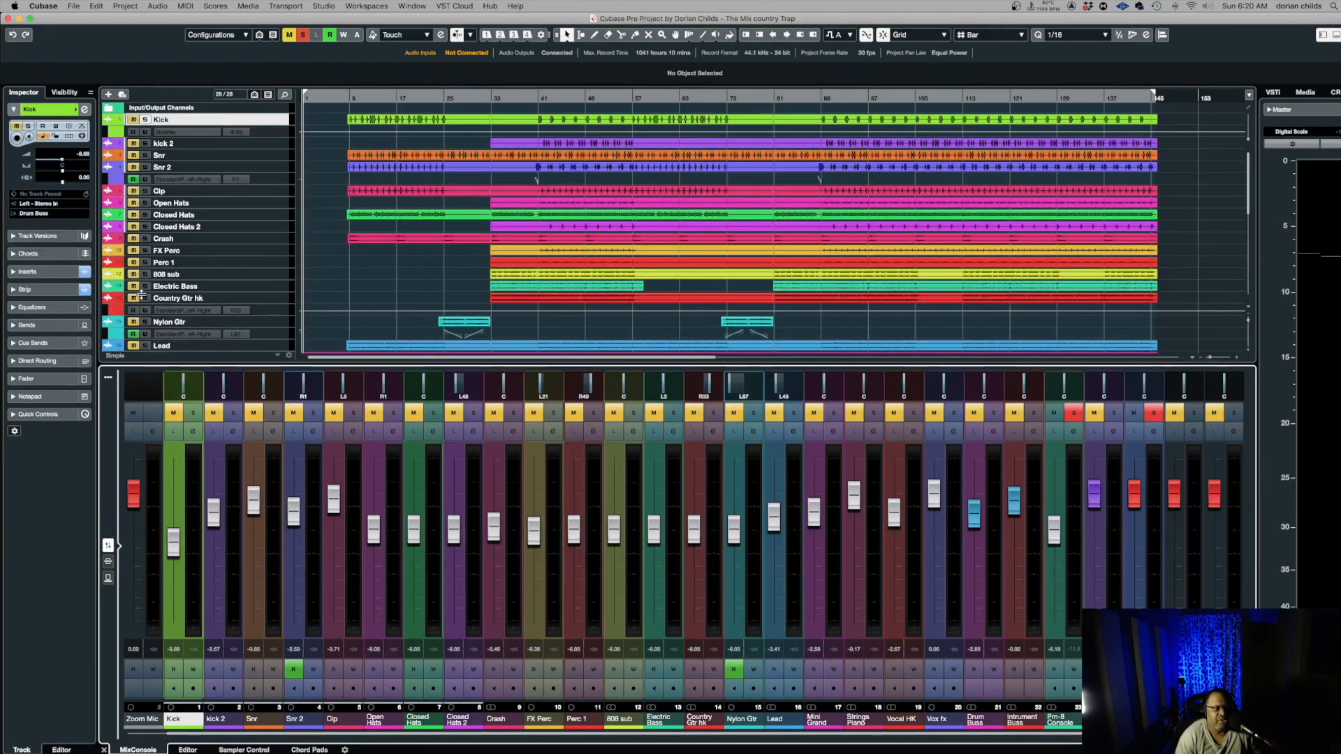
Look through the track list down to the group tracks and Pm-8 Console, and survey the mixer channels
scroll(190, 246, "down", 1)
scroll(189, 245, "up", 1)
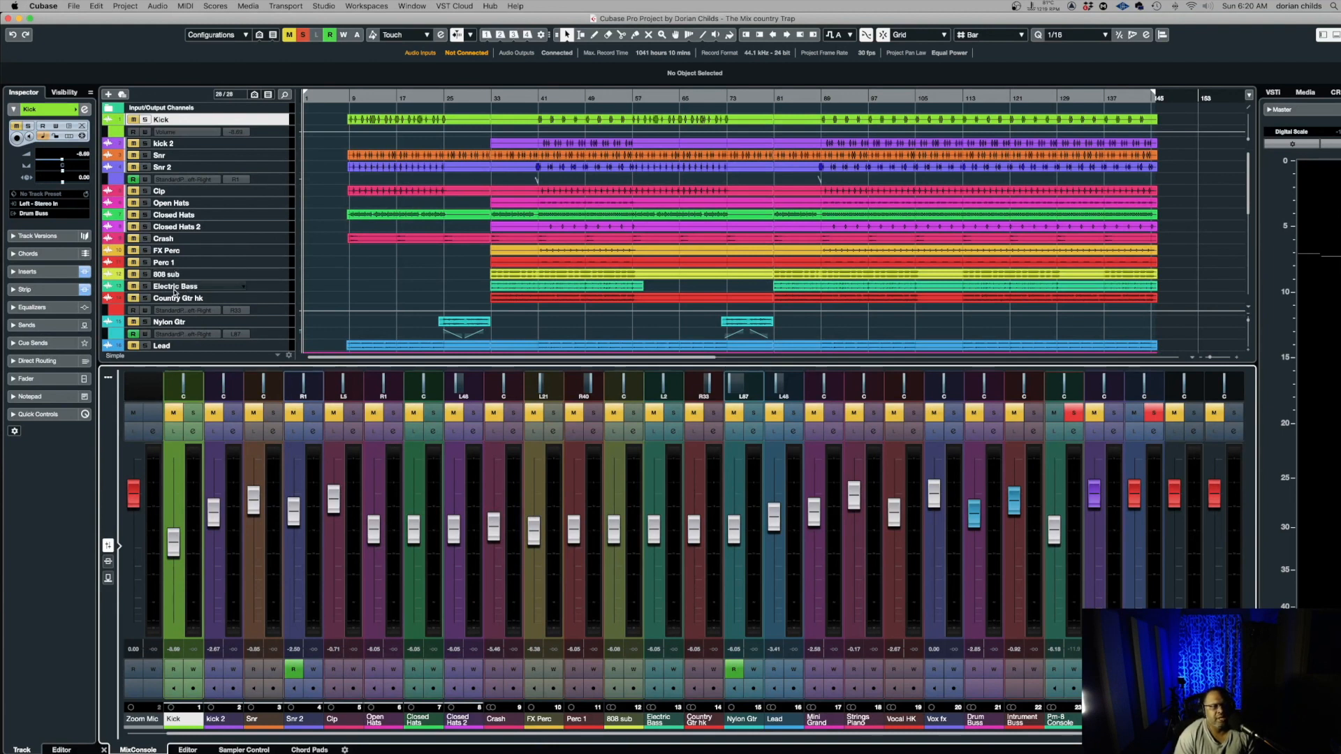
scroll(174, 294, "down", 5)
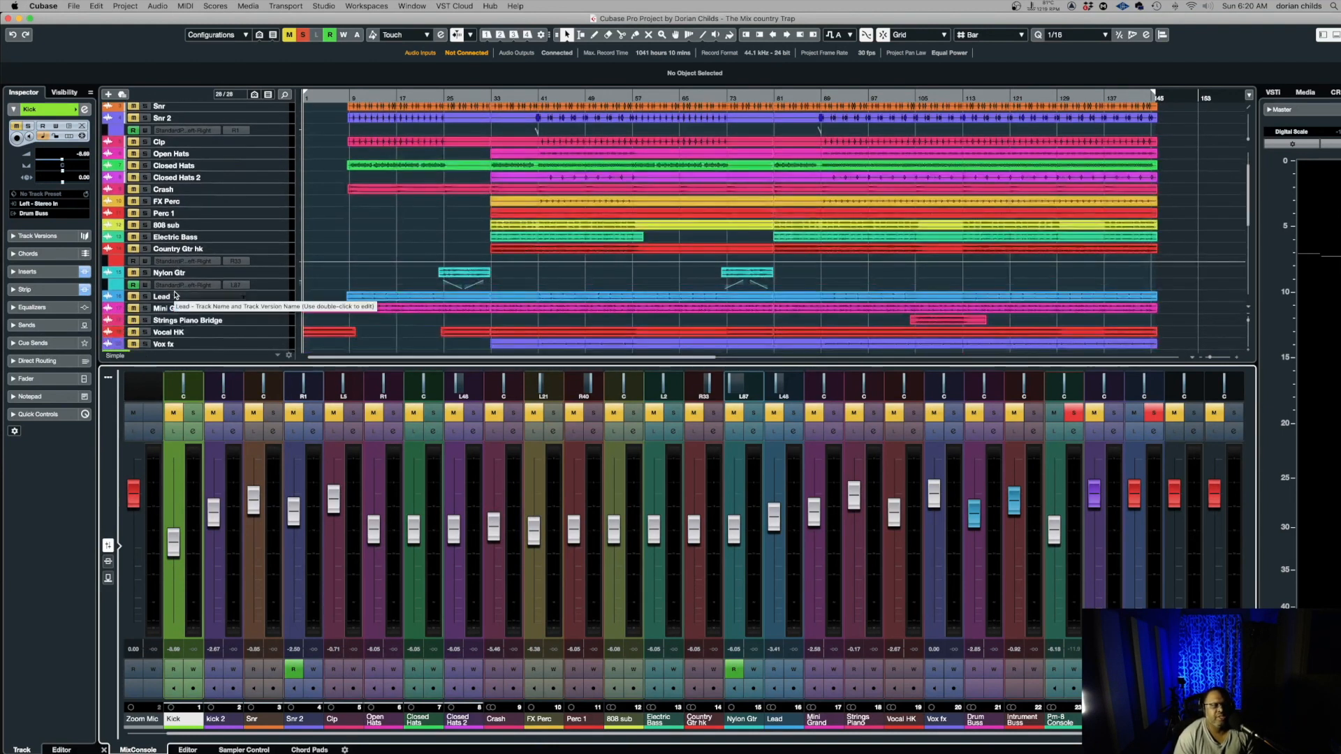
scroll(175, 294, "up", 1)
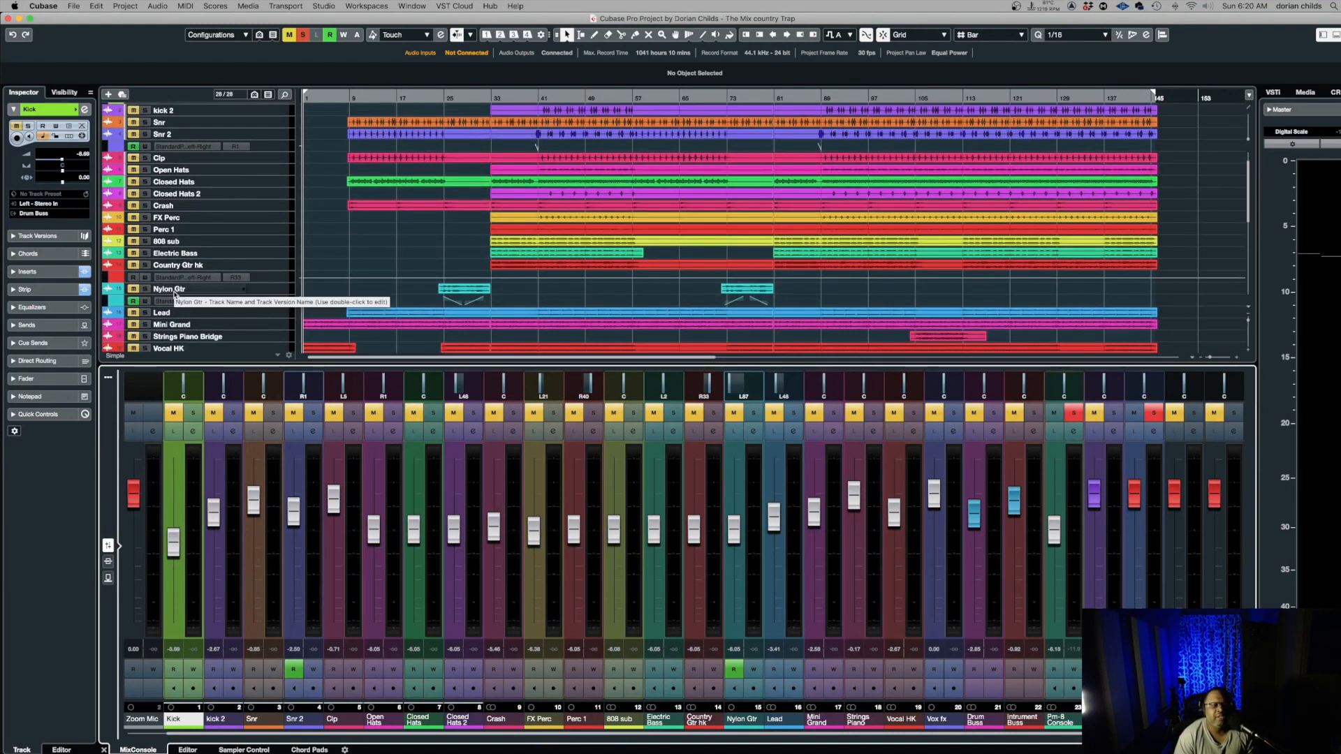
scroll(175, 294, "up", 1)
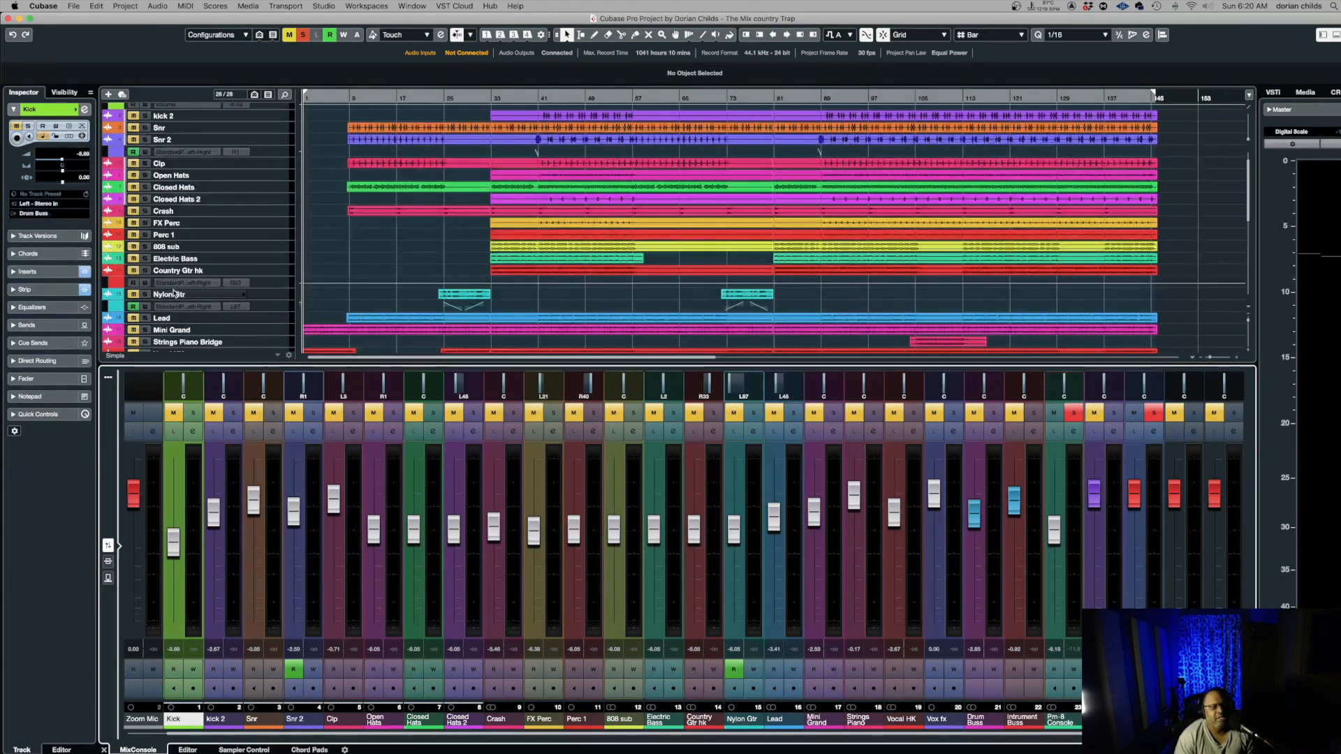
scroll(174, 294, "down", 12)
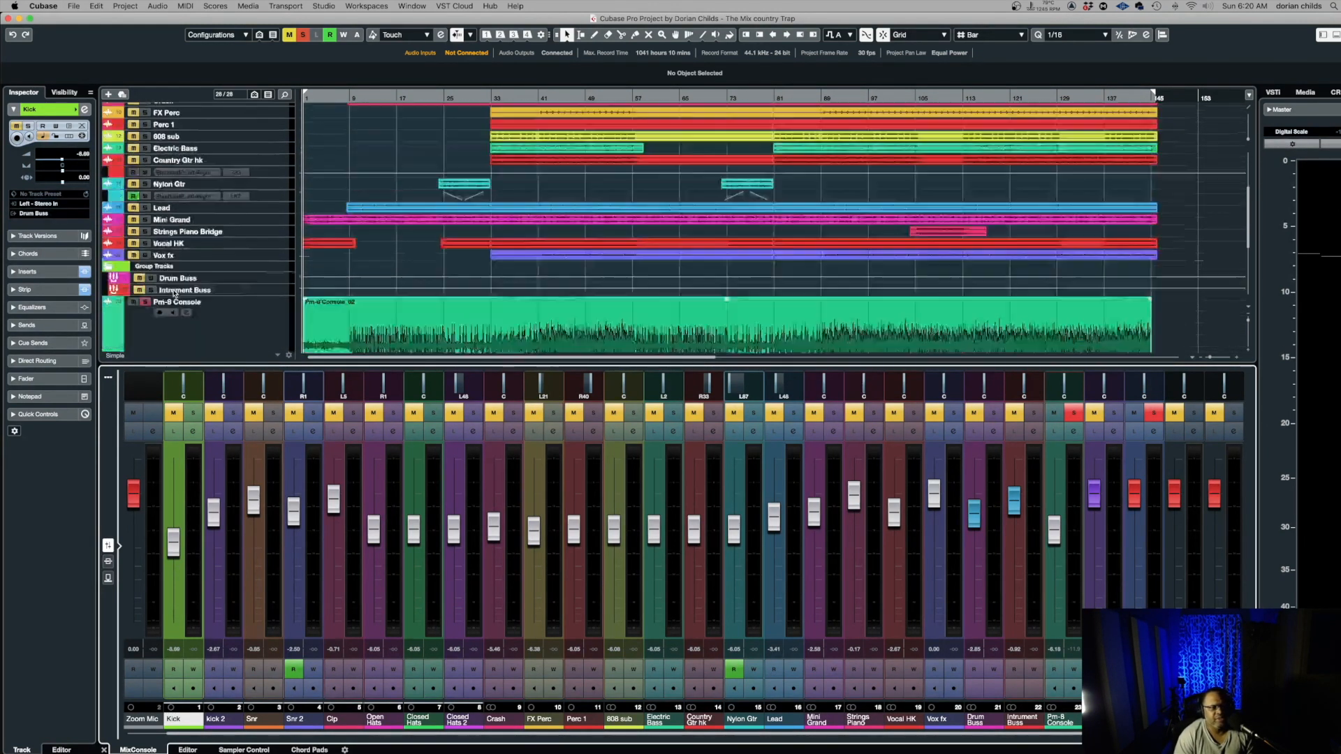
scroll(174, 293, "down", 5)
scroll(174, 294, "up", 8)
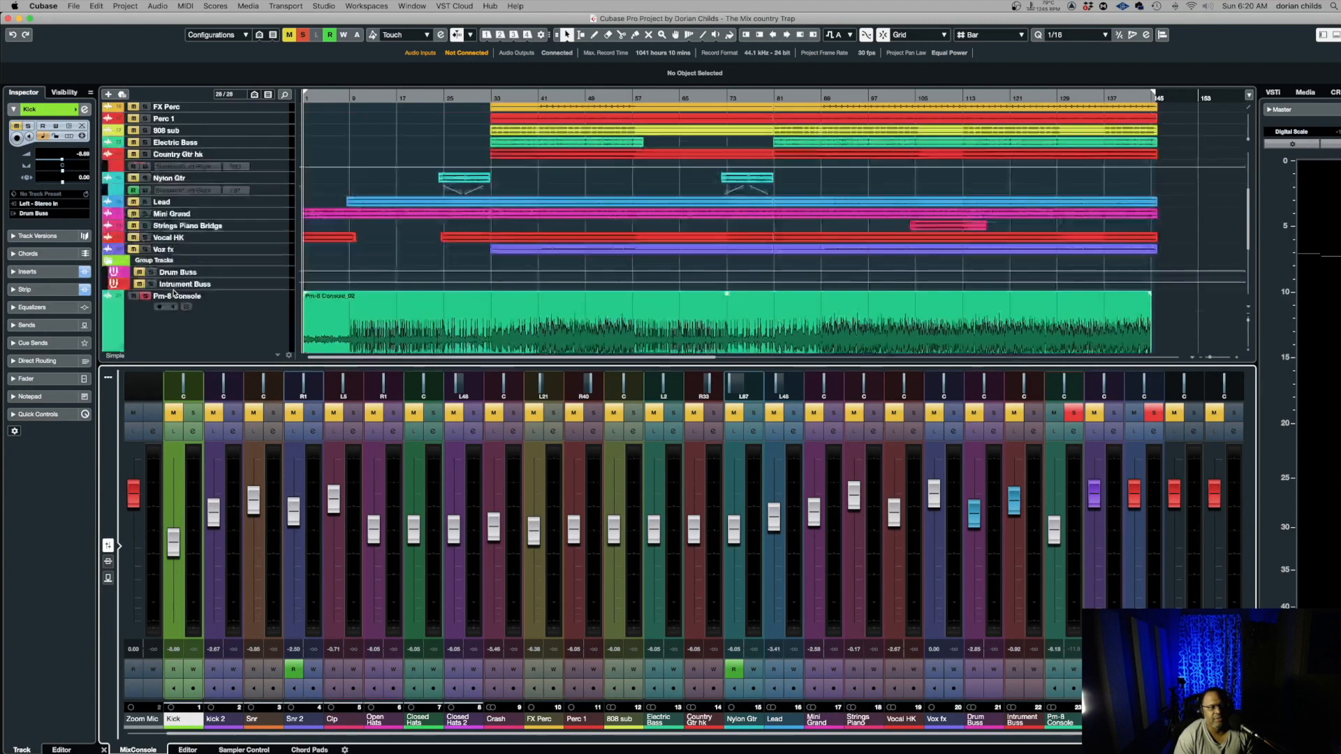
scroll(174, 294, "up", 10)
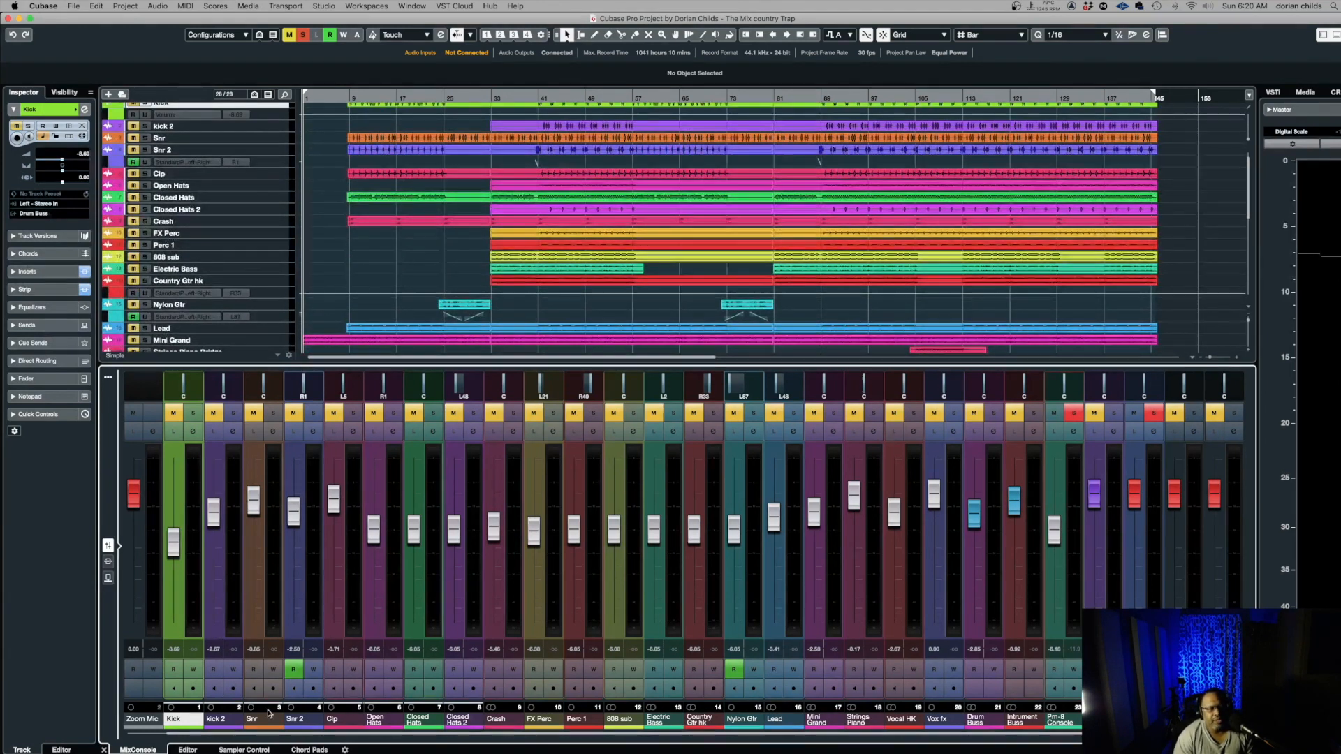
scroll(189, 722, "left", 1)
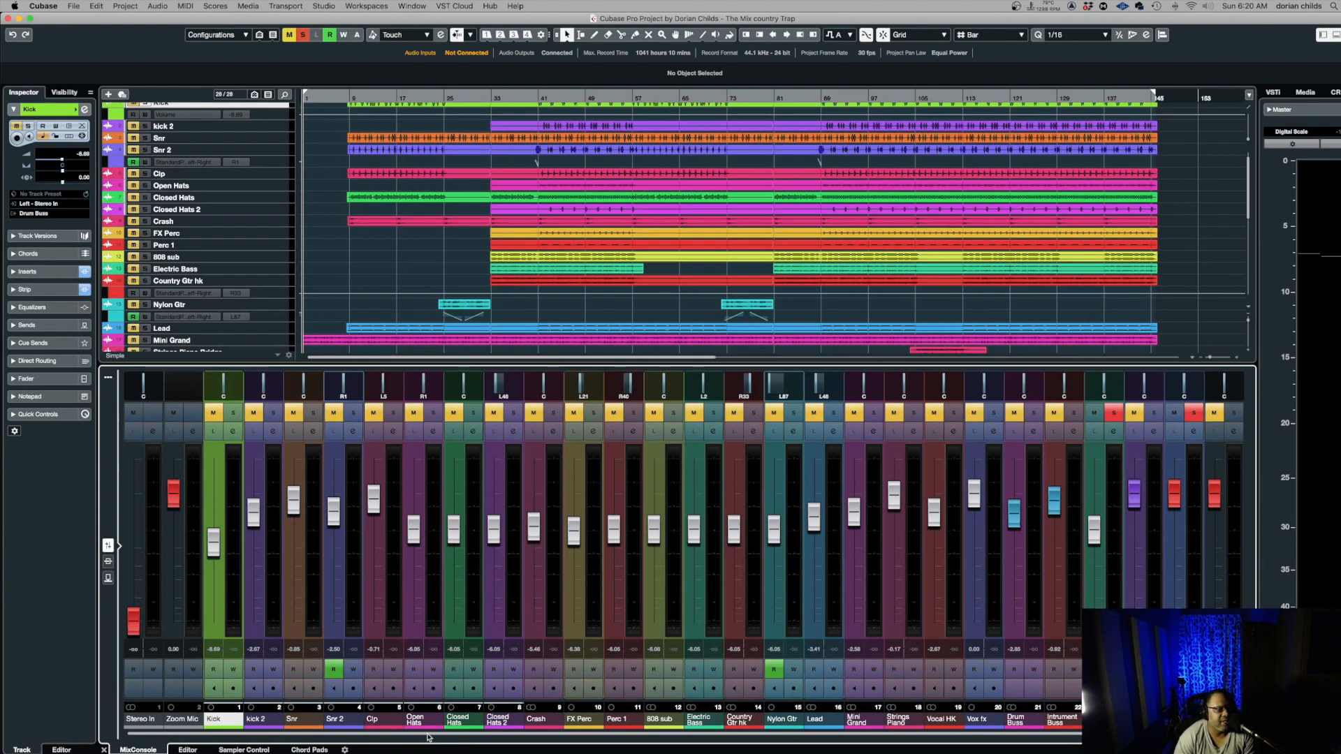
left_click_drag(435, 736, 461, 739)
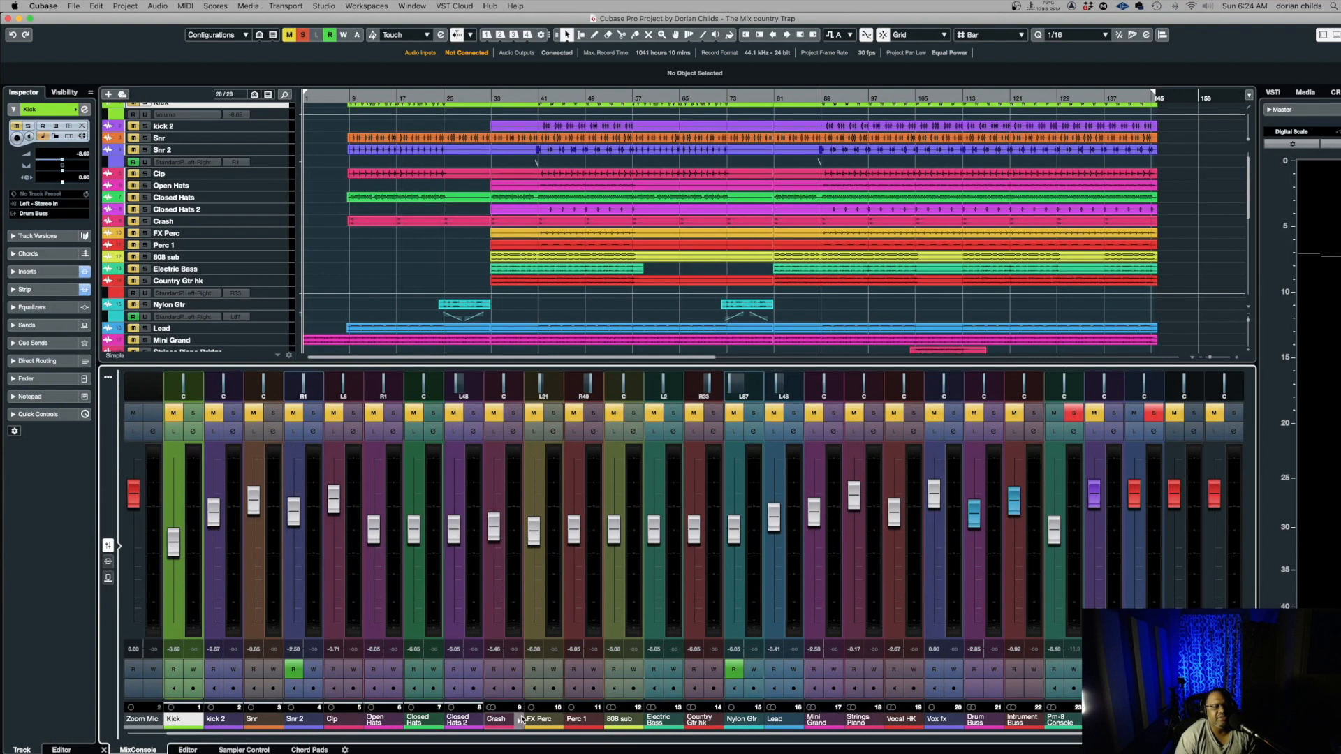
Open the Kick channel's settings and its SSL Native Channelstrip insert, arranging both windows over the mixer
scroll(477, 738, "left", 1)
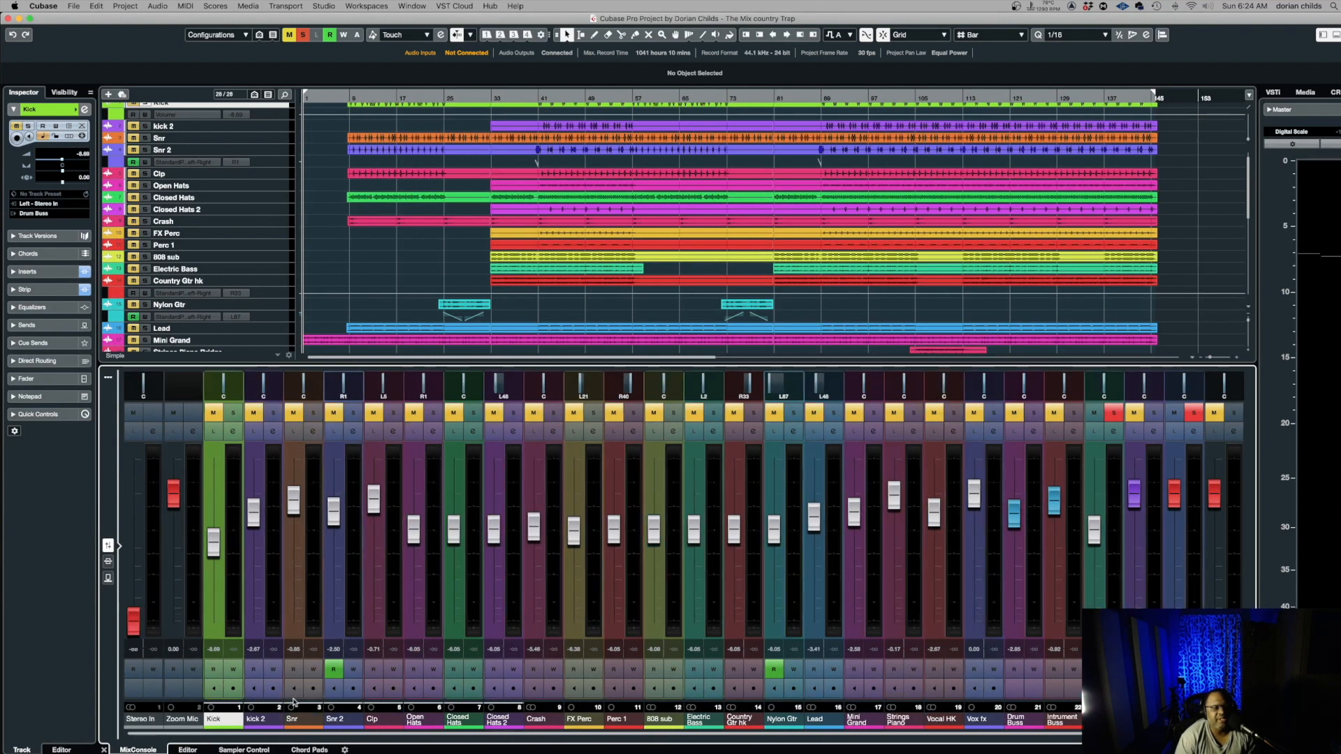
left_click(233, 432)
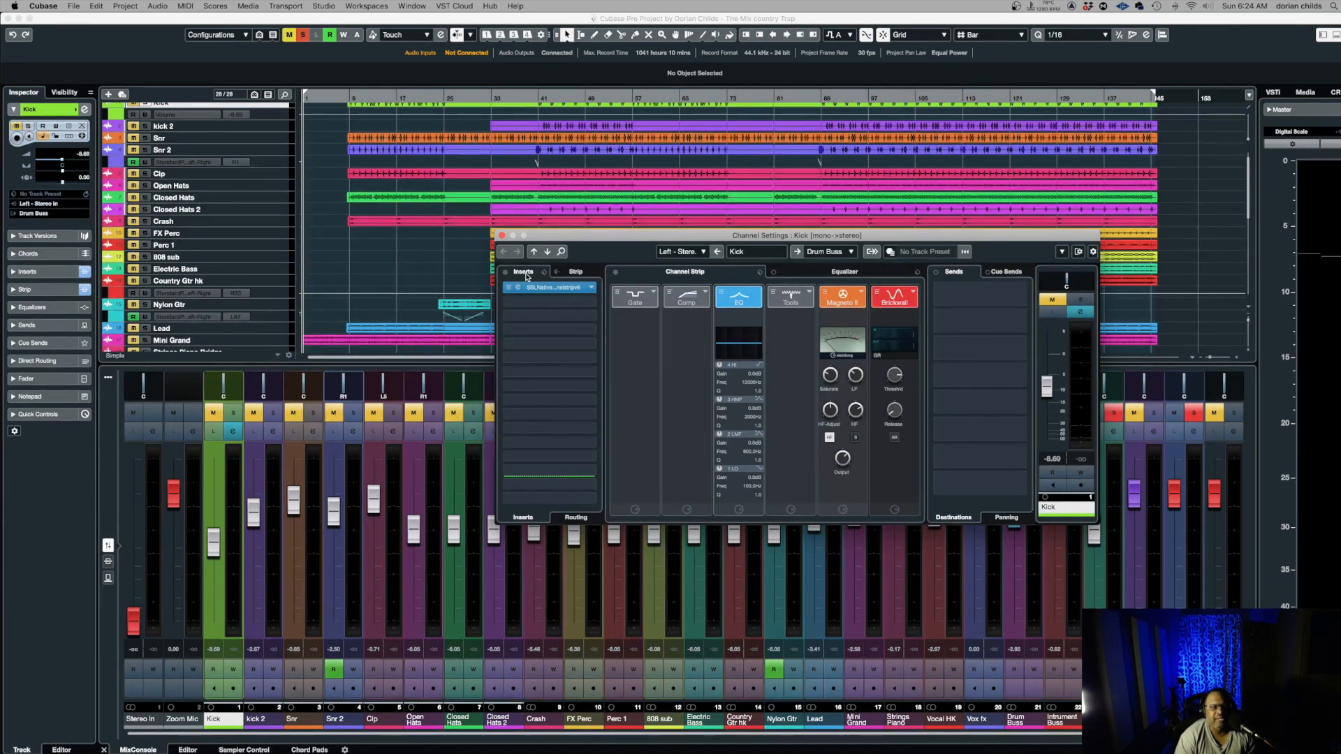
left_click_drag(579, 241, 493, 222)
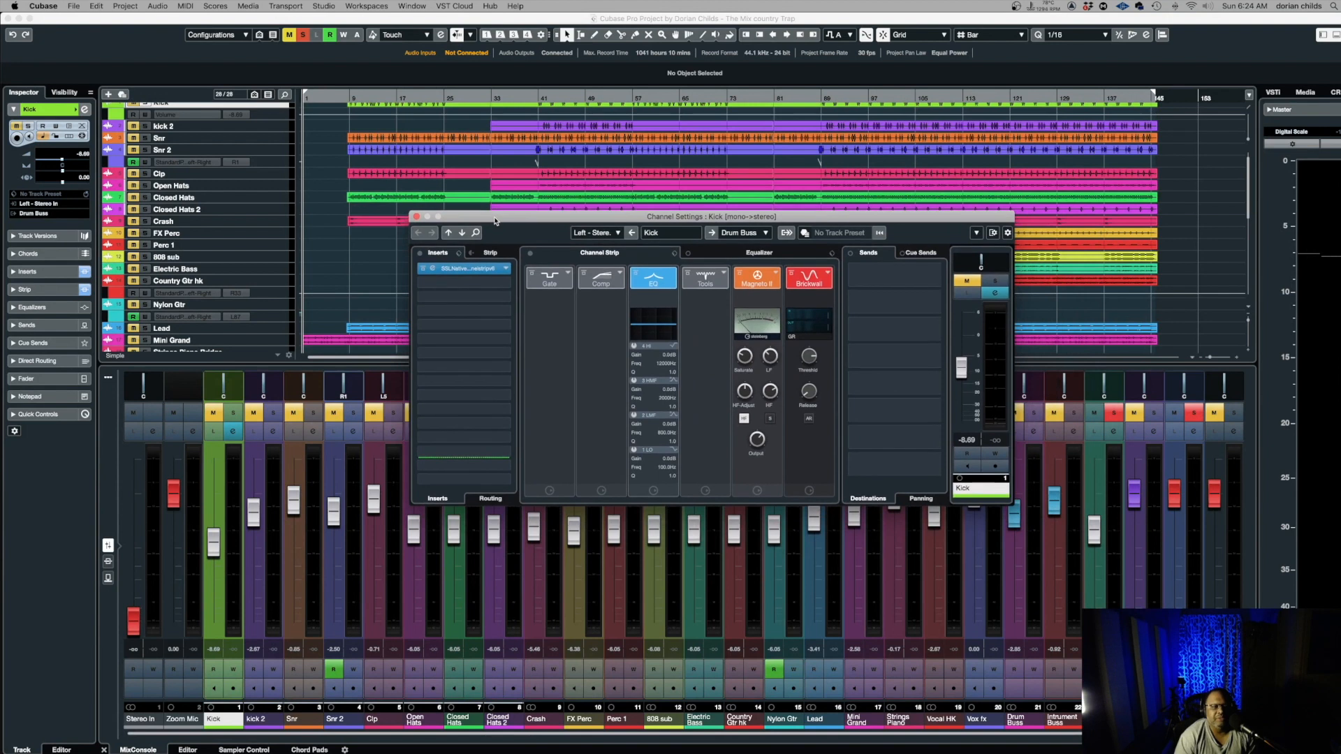
left_click(431, 272)
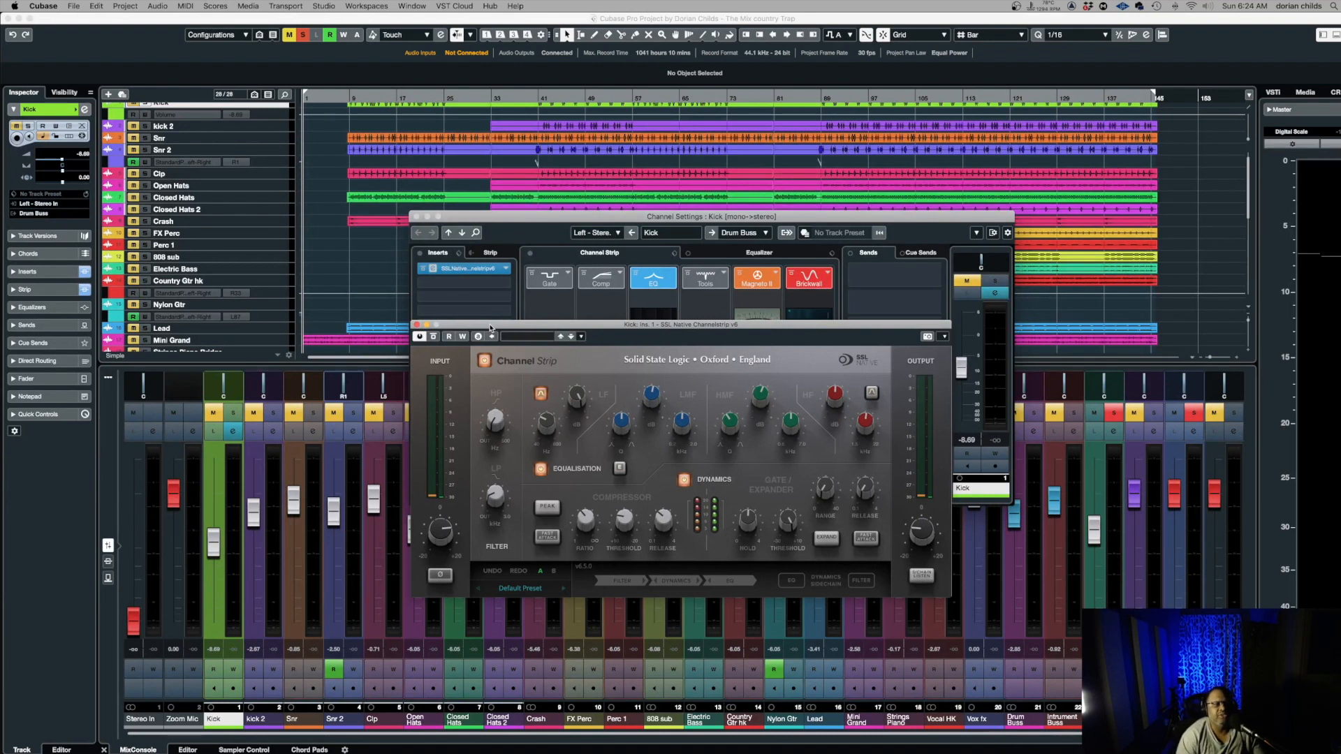
left_click_drag(490, 329, 533, 217)
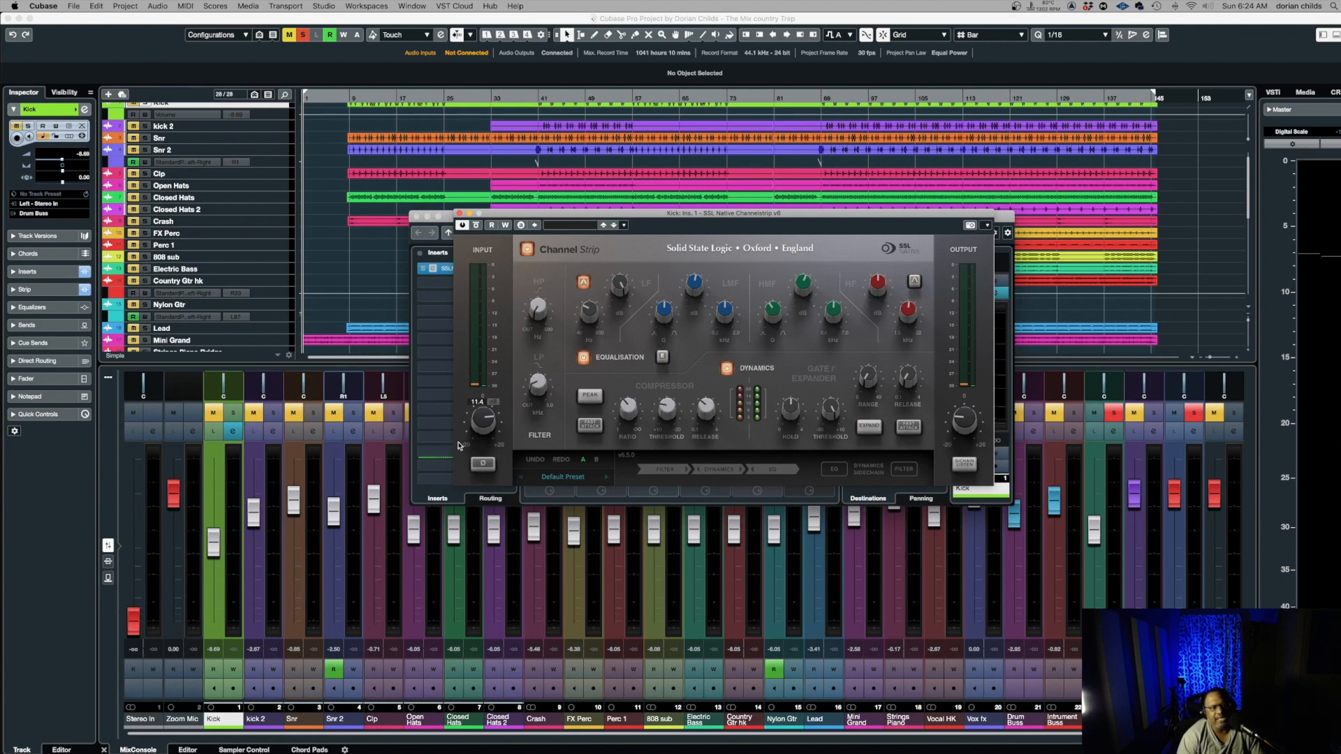
mouse_move(476, 418)
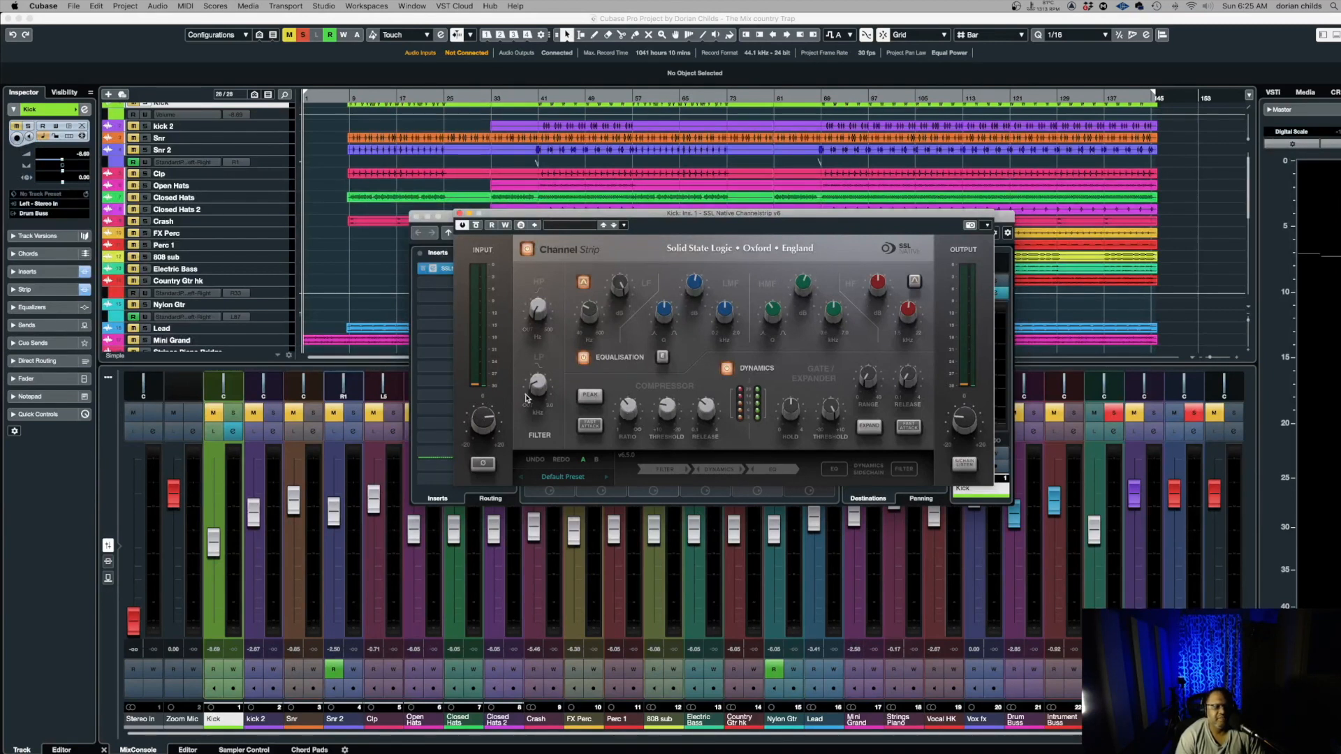
mouse_move(958, 427)
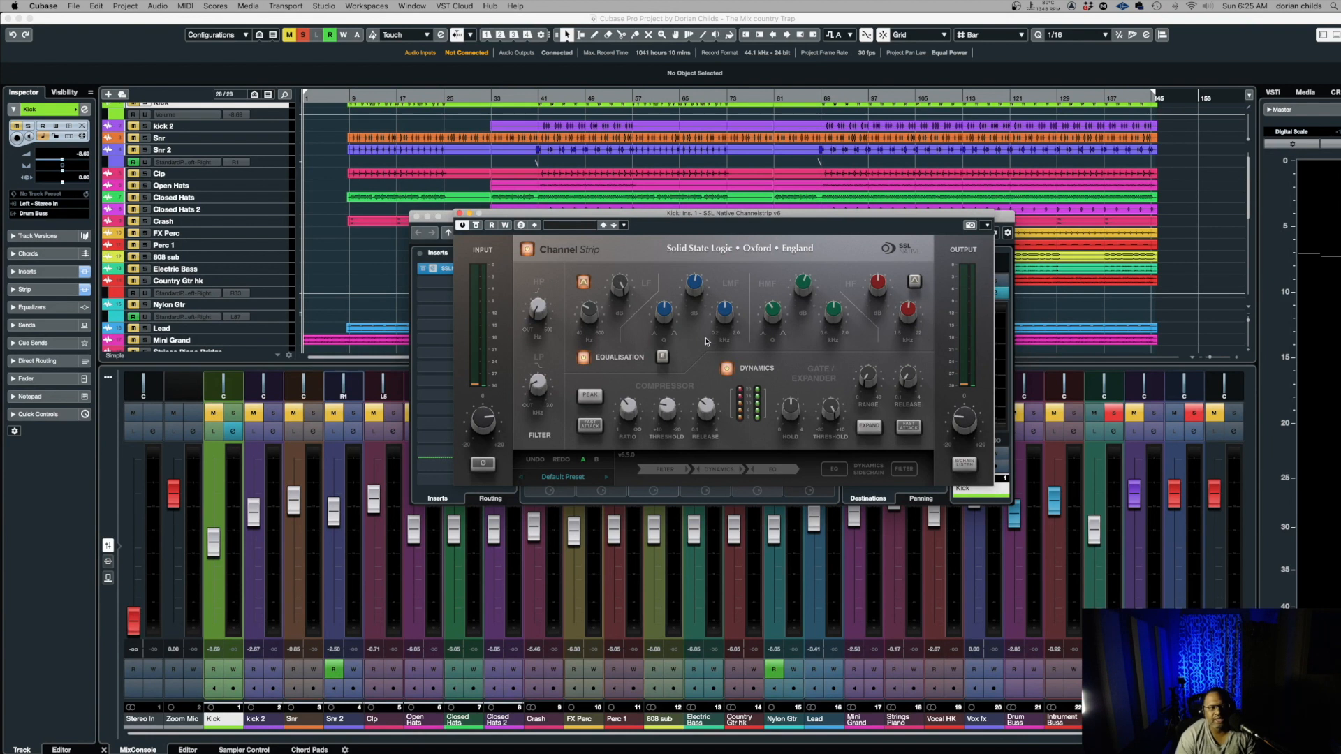
mouse_move(547, 318)
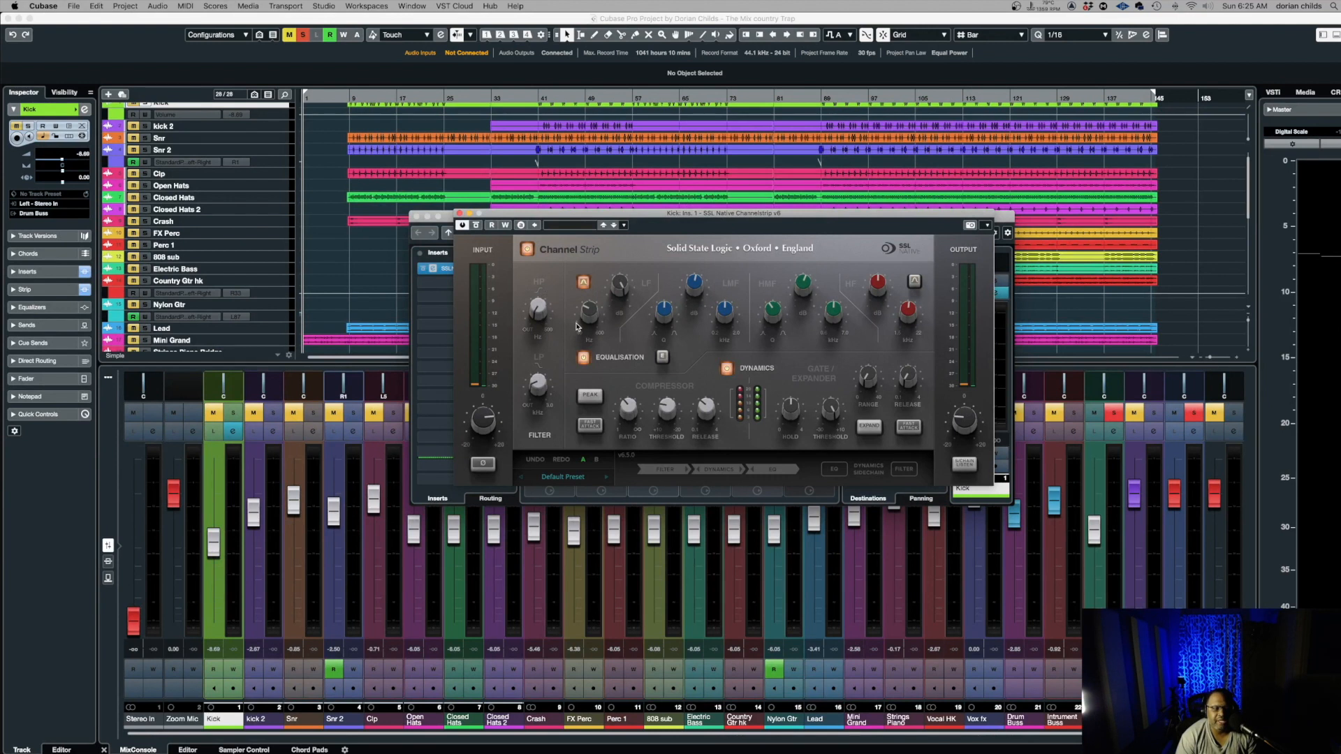
mouse_move(546, 383)
mouse_move(595, 324)
mouse_move(615, 297)
mouse_move(630, 403)
mouse_move(724, 322)
mouse_move(697, 292)
mouse_move(802, 294)
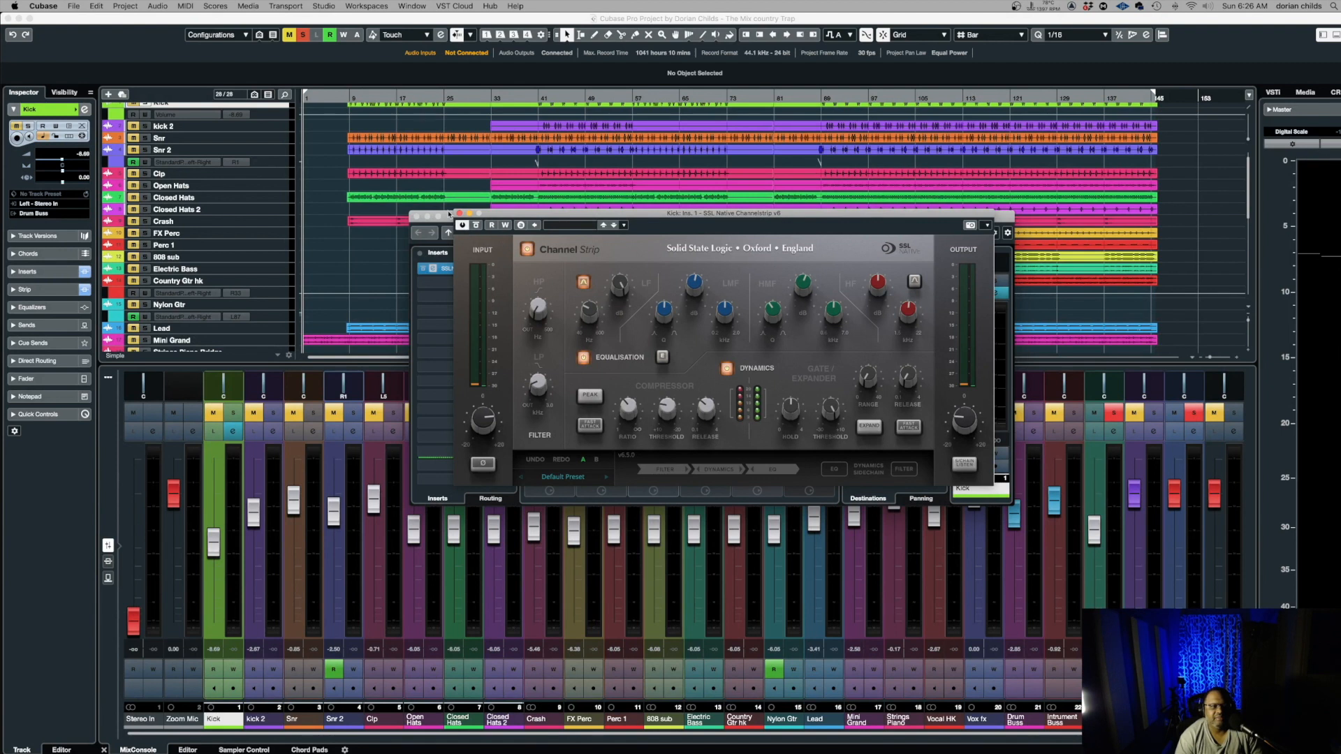
left_click(459, 213)
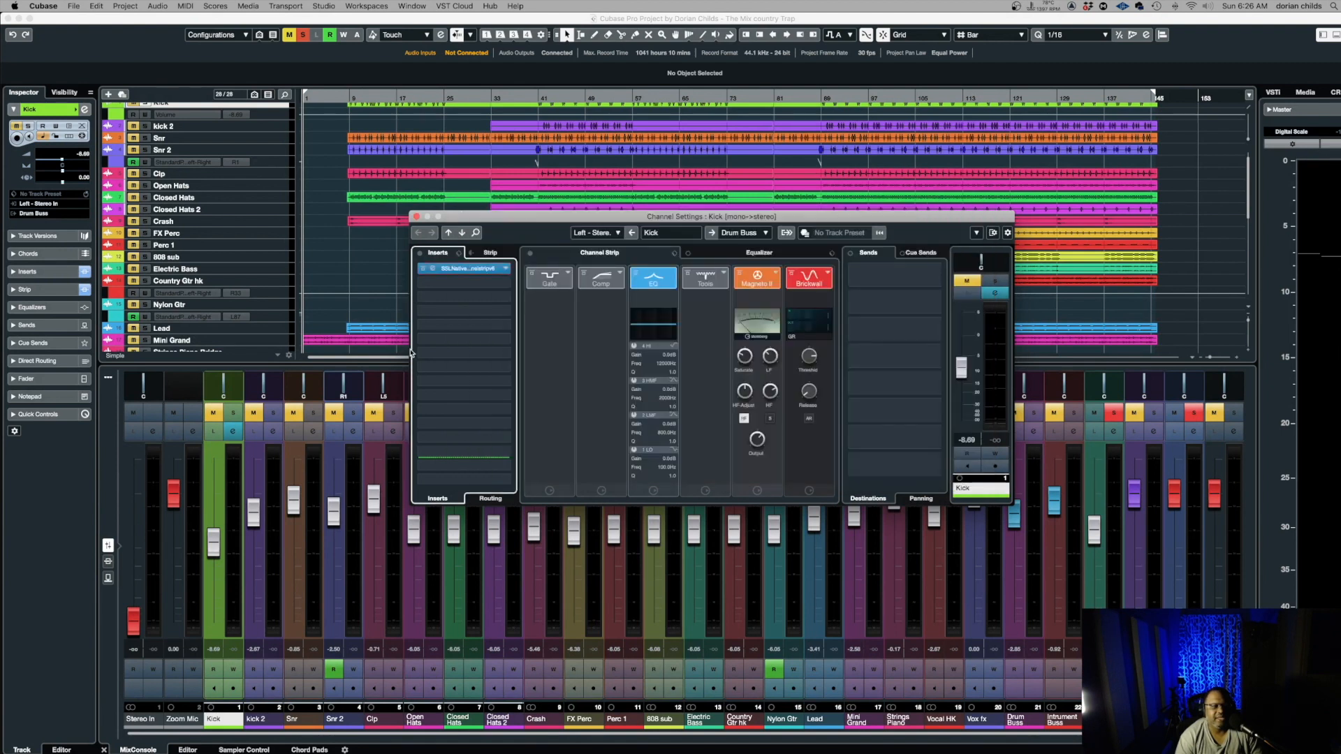
left_click(417, 218)
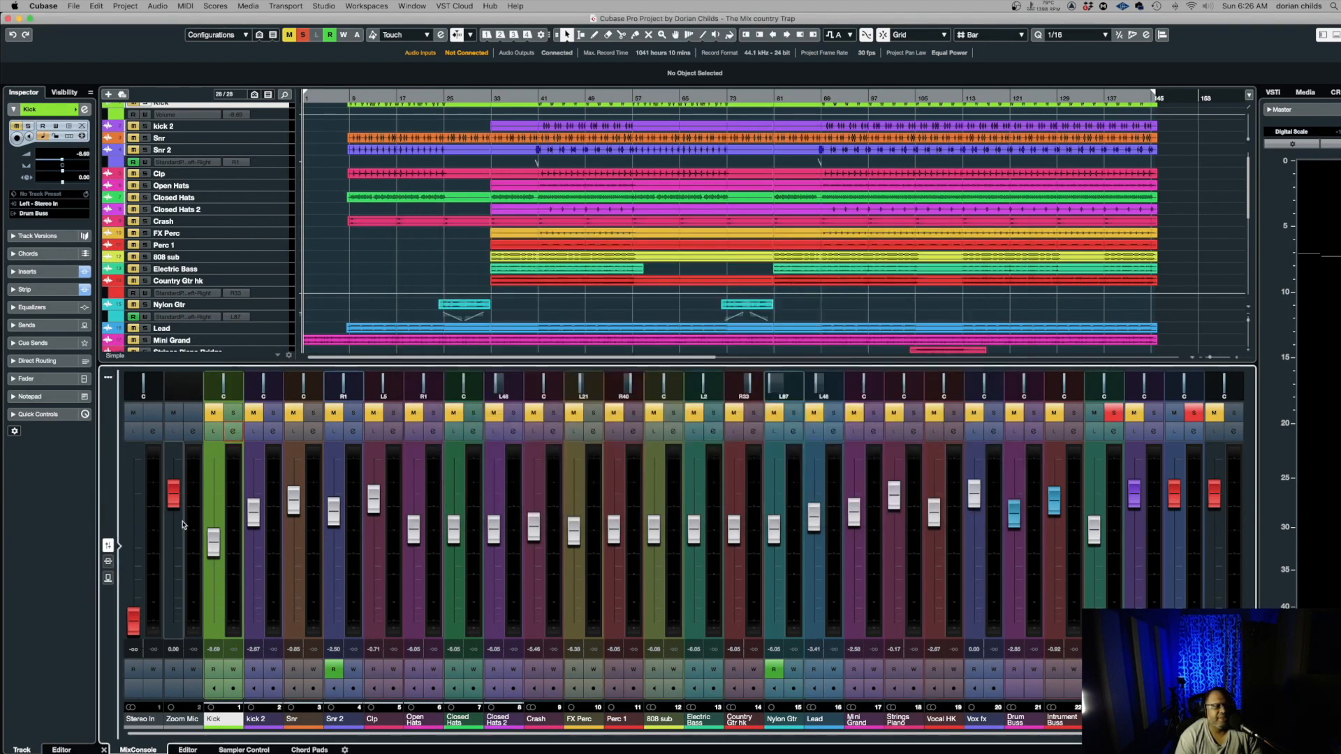
Open kick 2's channel settings and its SSLChannel Mono insert, placing the two windows side by side
left_click(273, 431)
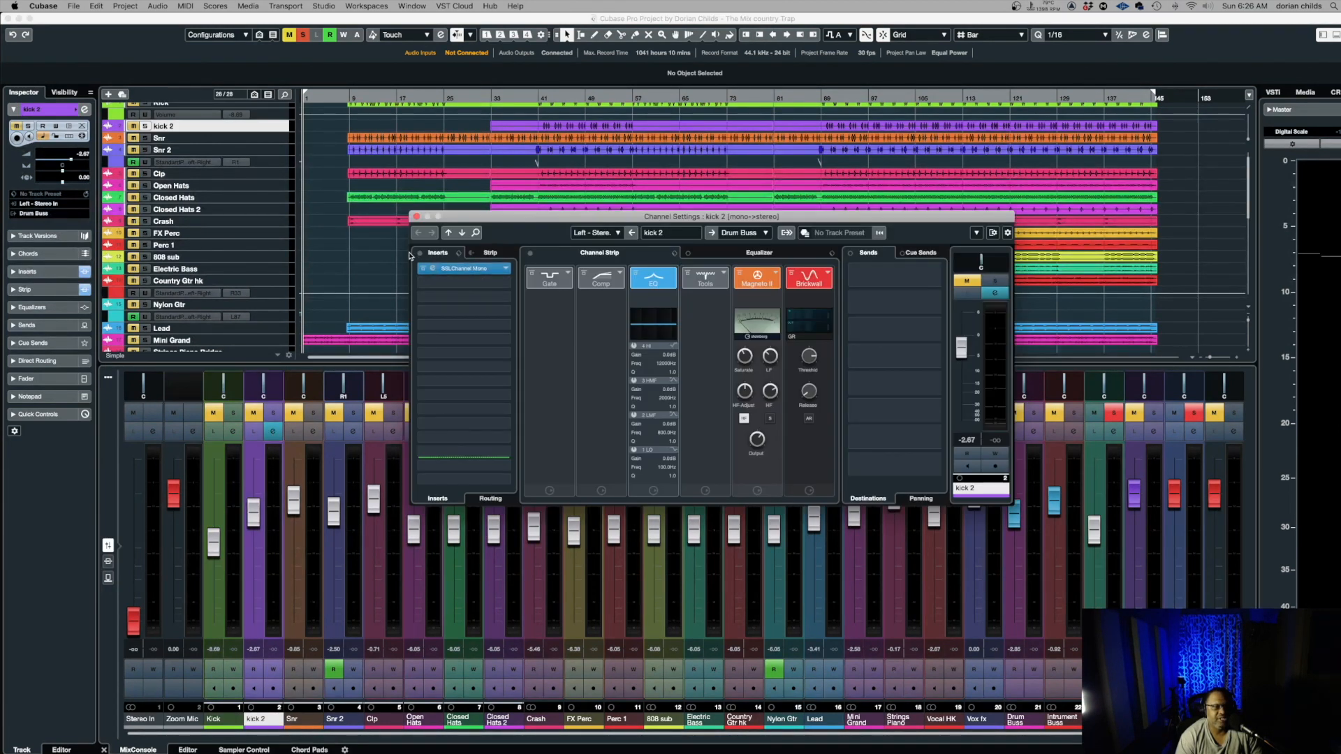
left_click(433, 271)
left_click(433, 271)
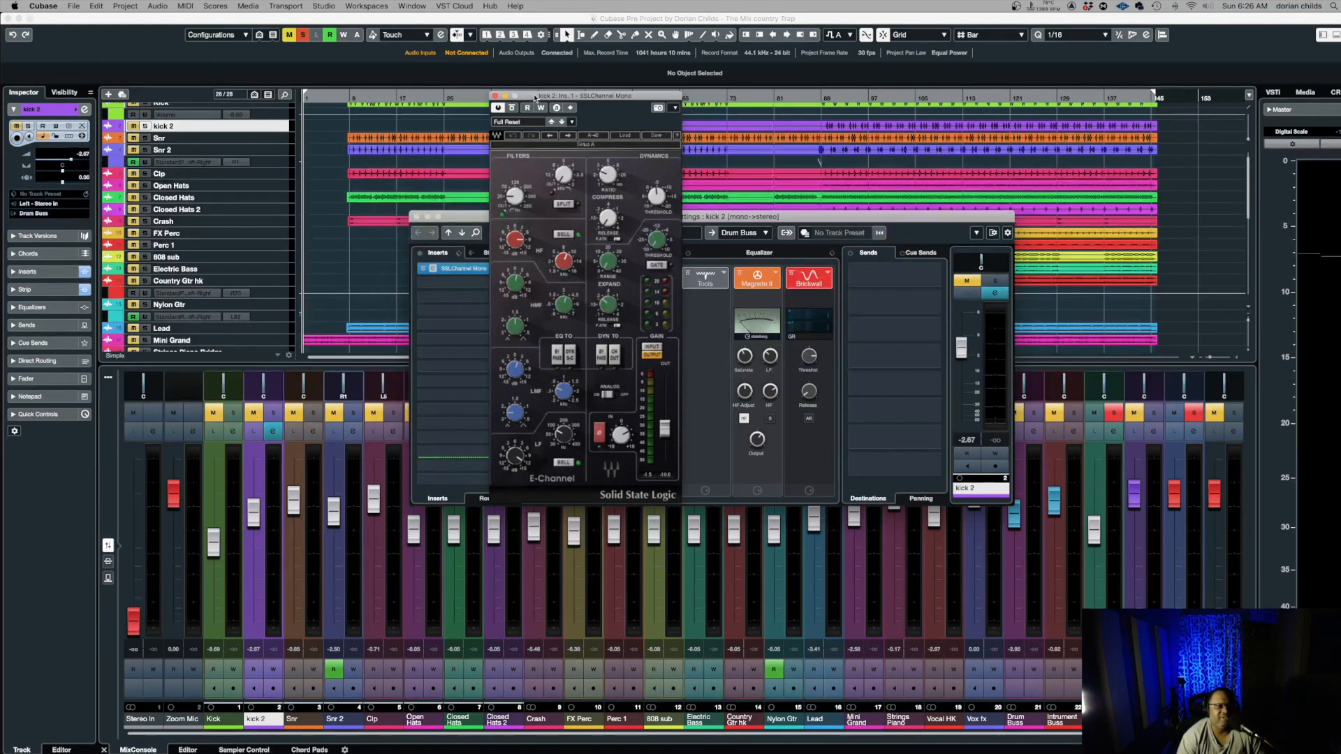
left_click_drag(536, 98, 358, 137)
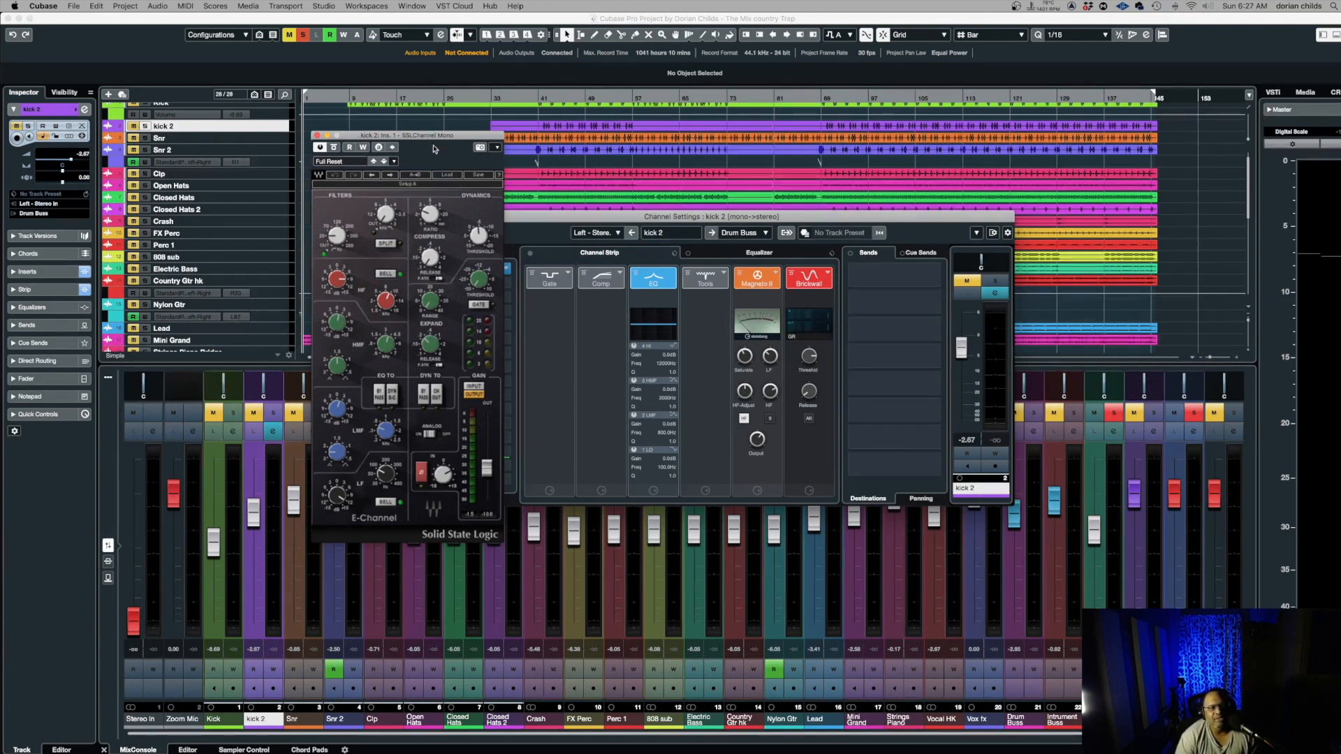
left_click_drag(580, 223, 649, 294)
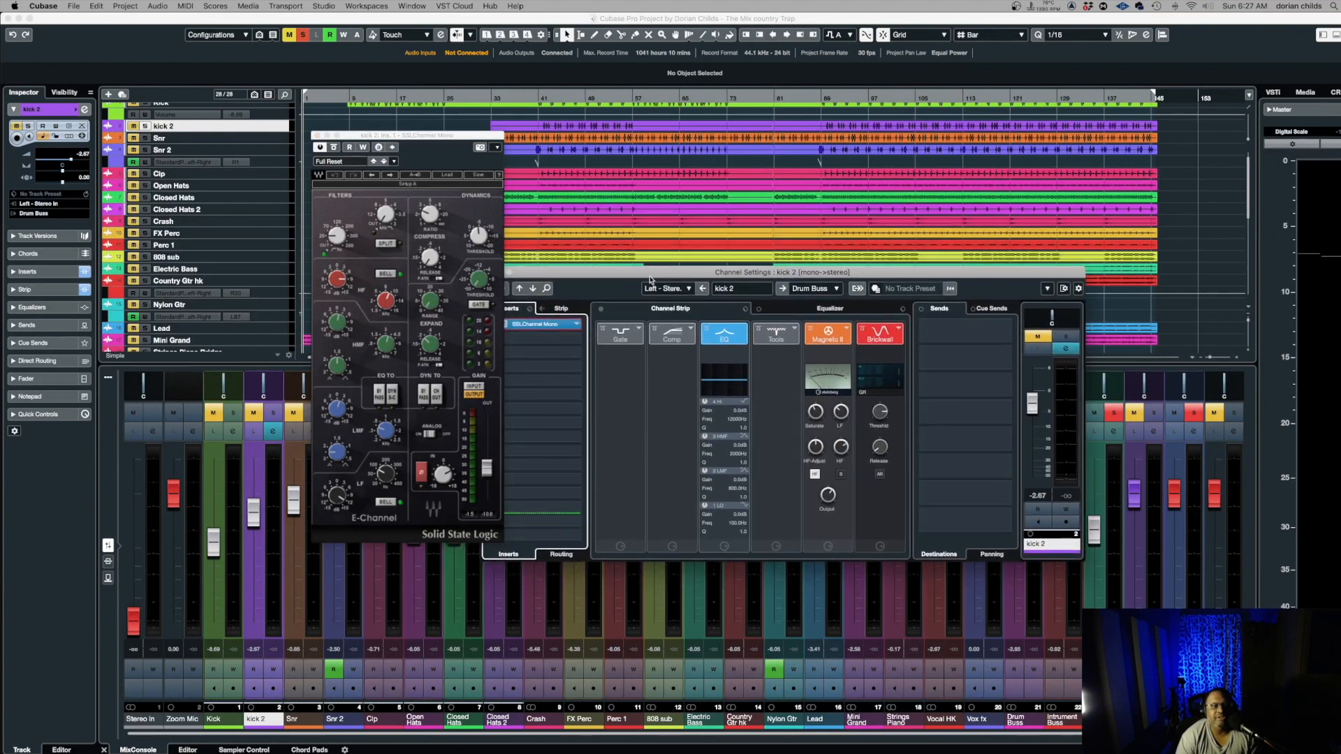
Check the Magneto II saturation section of kick 2's channel strip and close the plug-in and channel settings
mouse_move(819, 404)
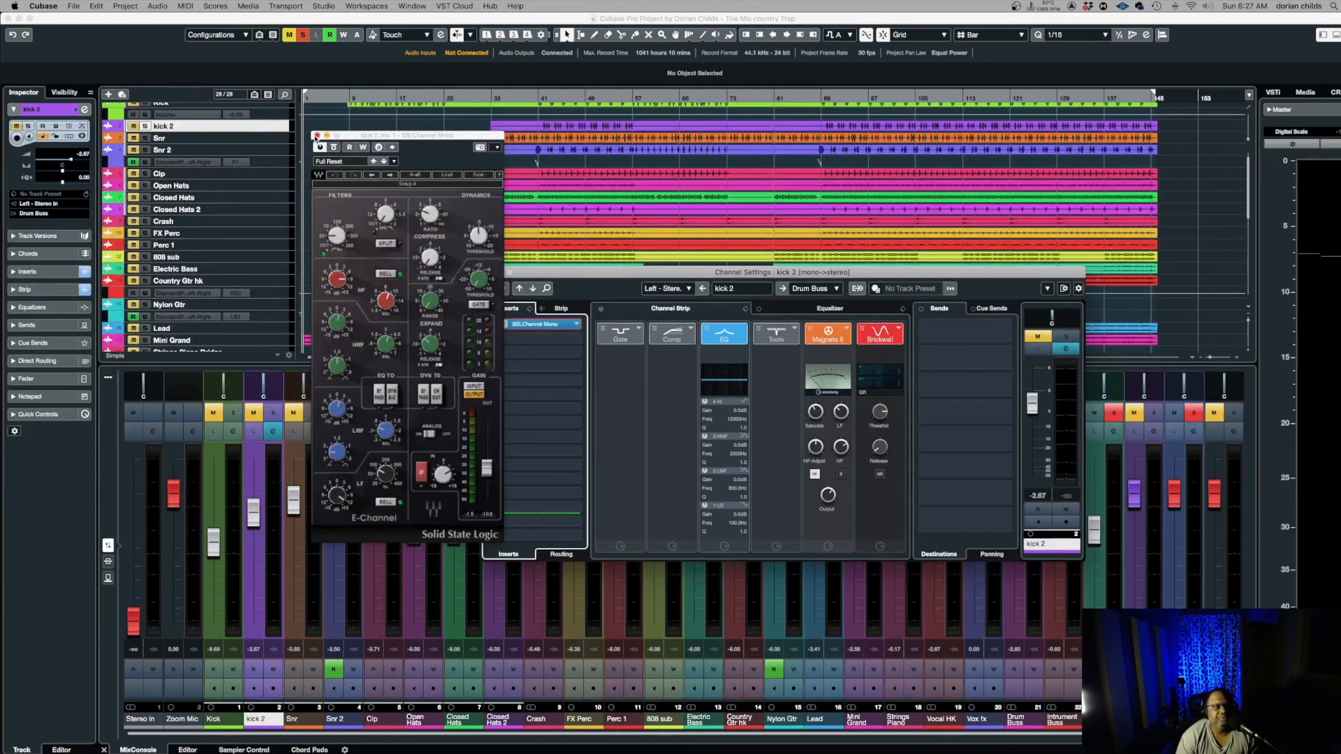
left_click(316, 136)
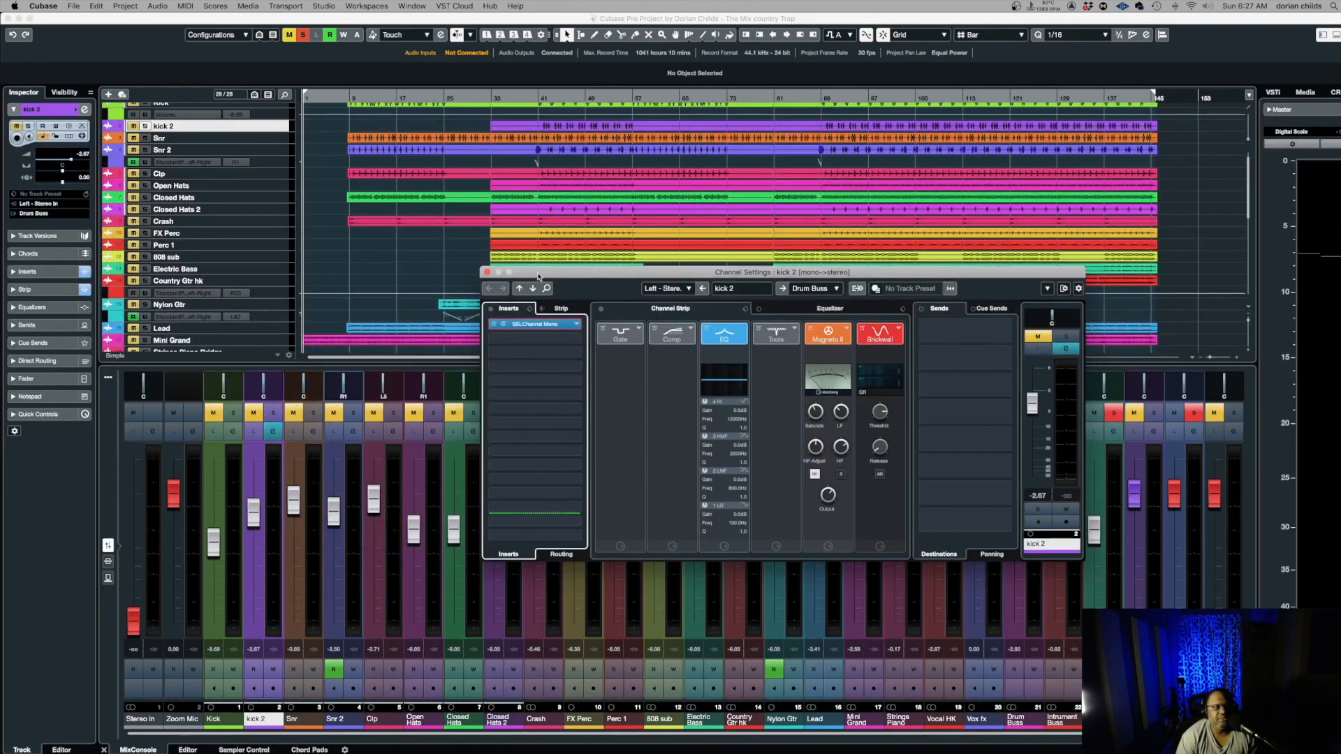
left_click_drag(538, 275, 567, 348)
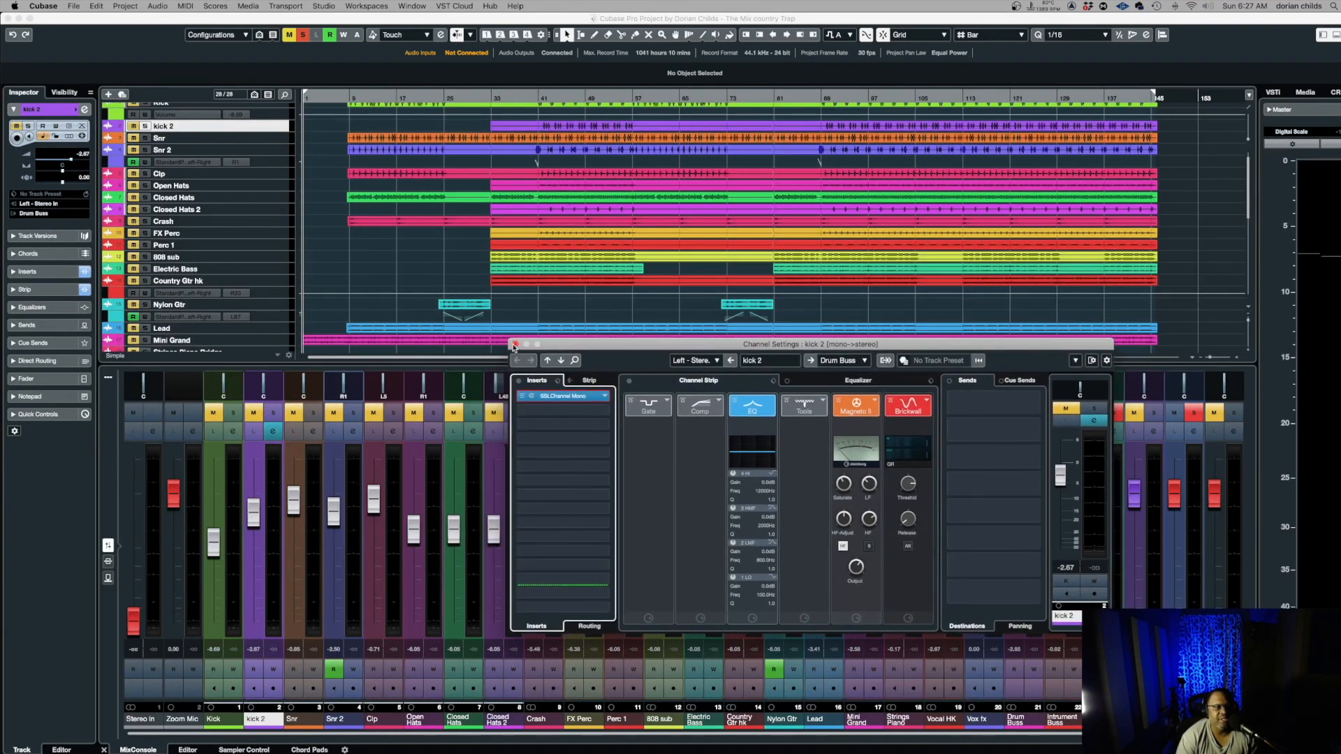
left_click(515, 345)
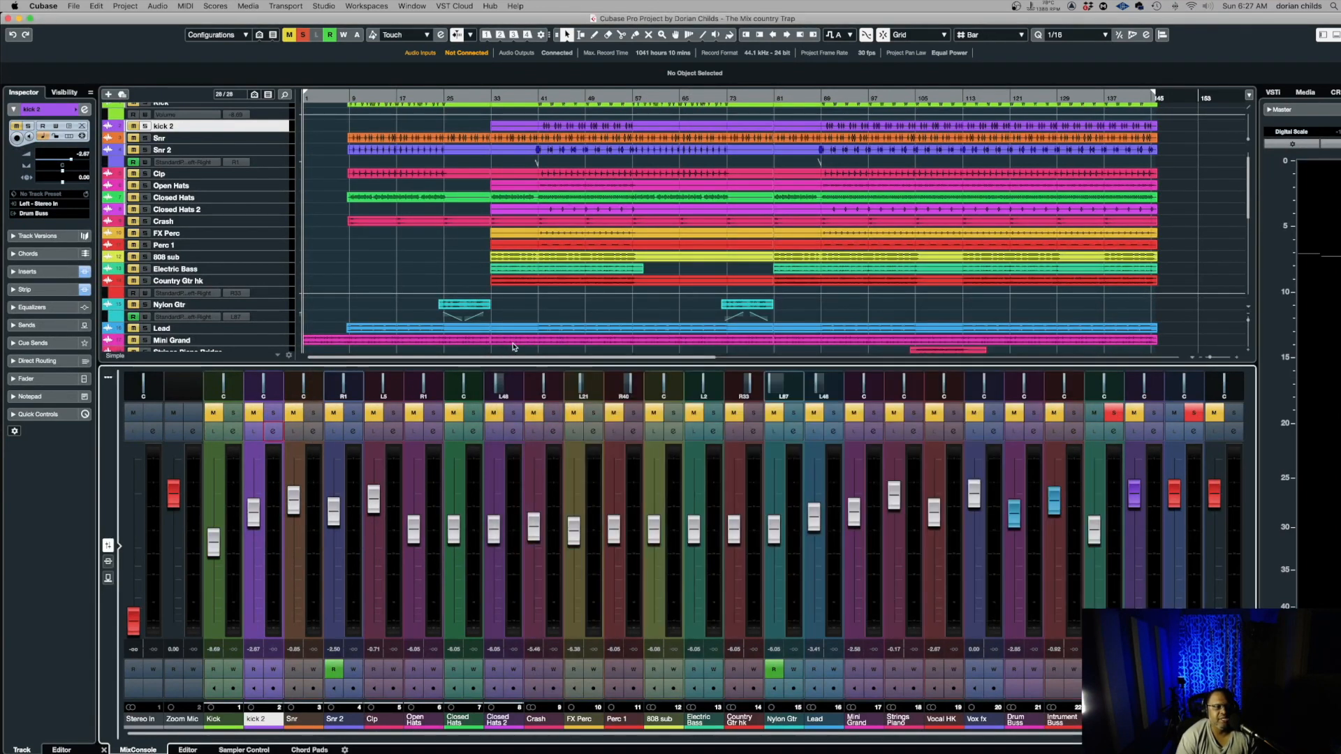
Open the Snr channel's settings, inspect its SSLChannel Mono insert's EQ and gain section, and close the plug-in
left_click(314, 432)
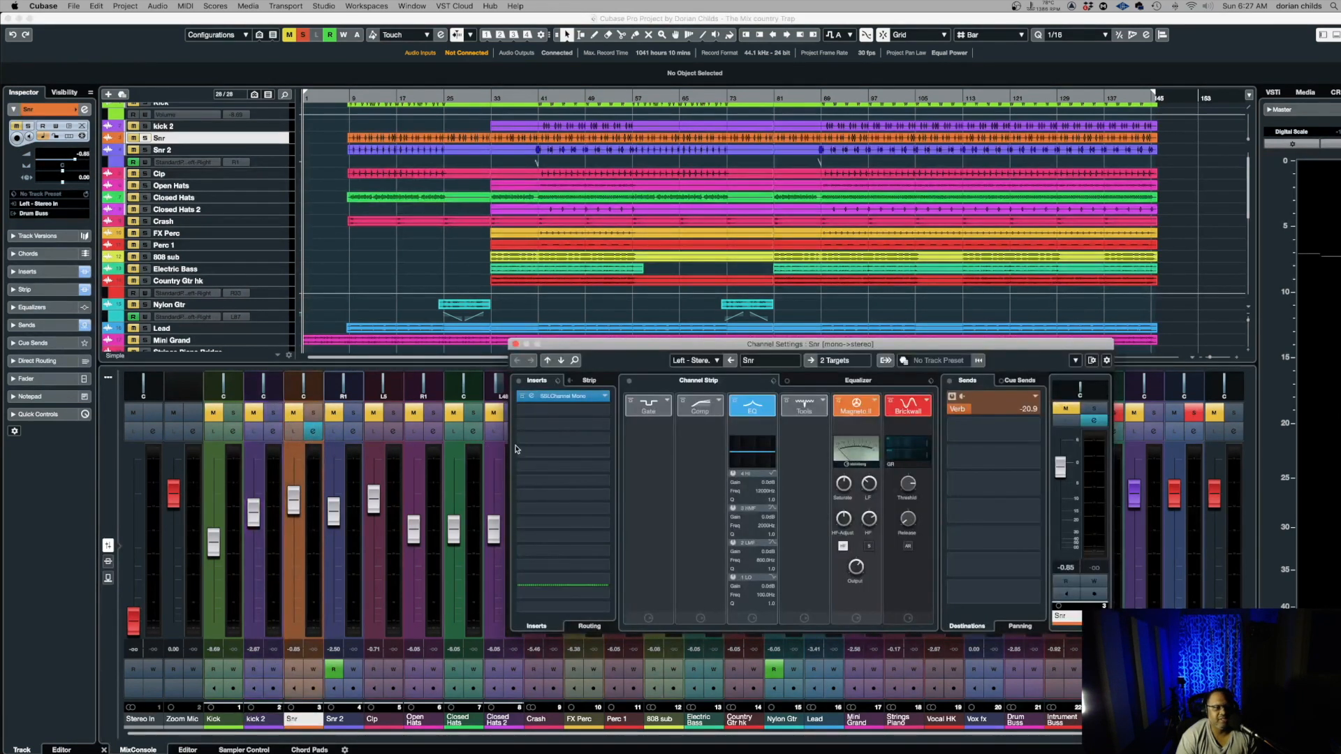
left_click(535, 396)
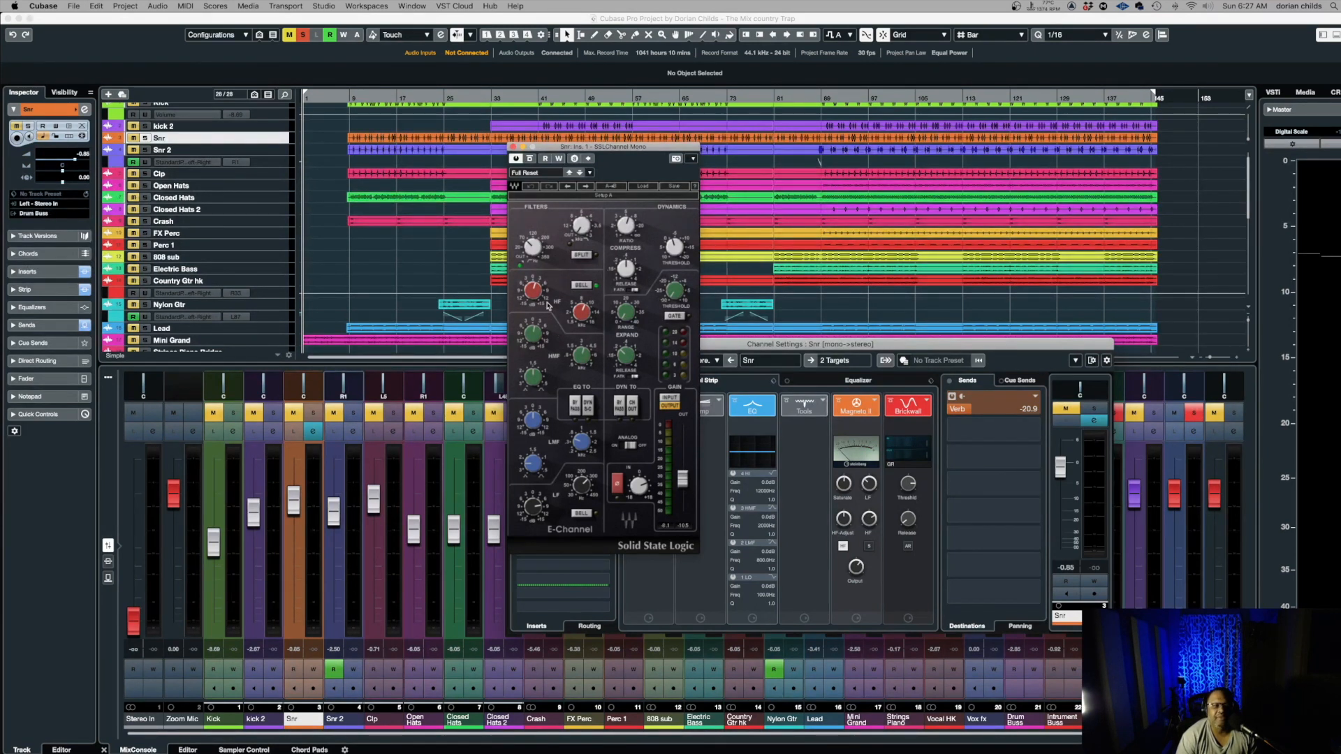
mouse_move(539, 295)
left_click(669, 400)
mouse_move(651, 481)
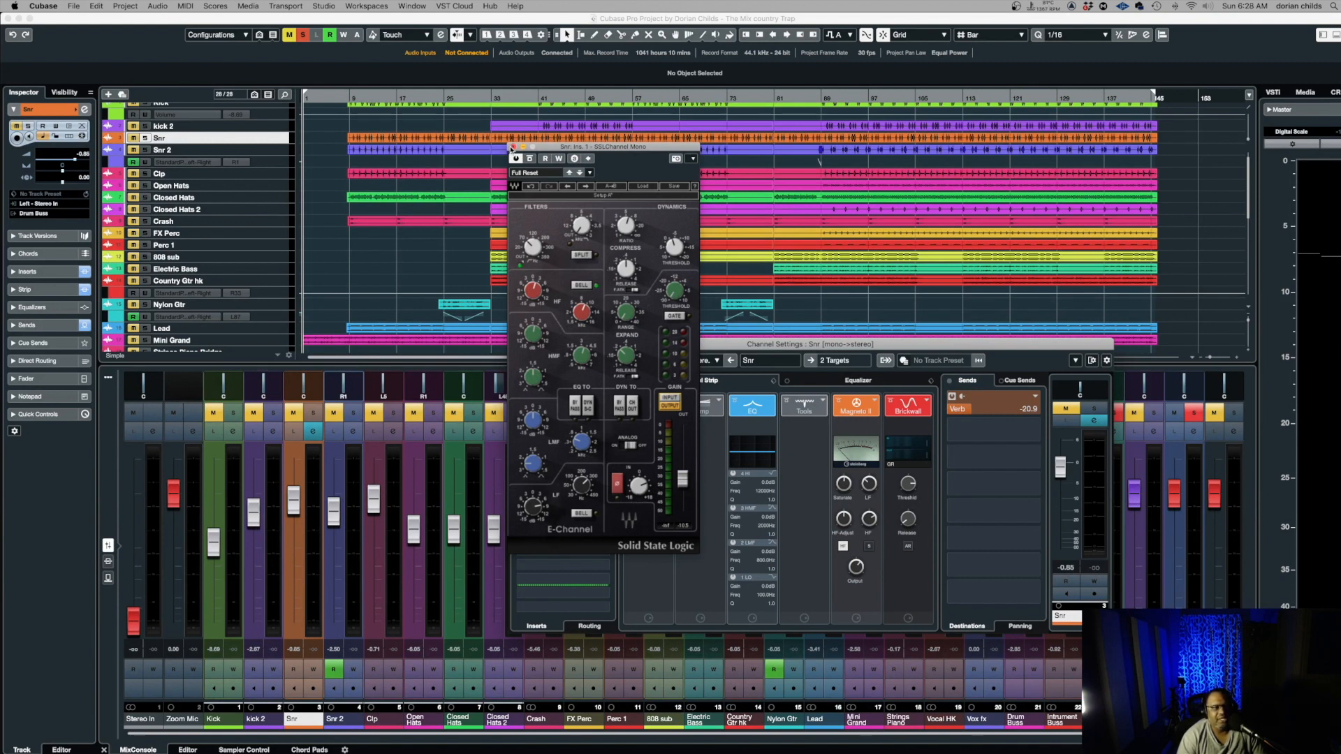
left_click(513, 148)
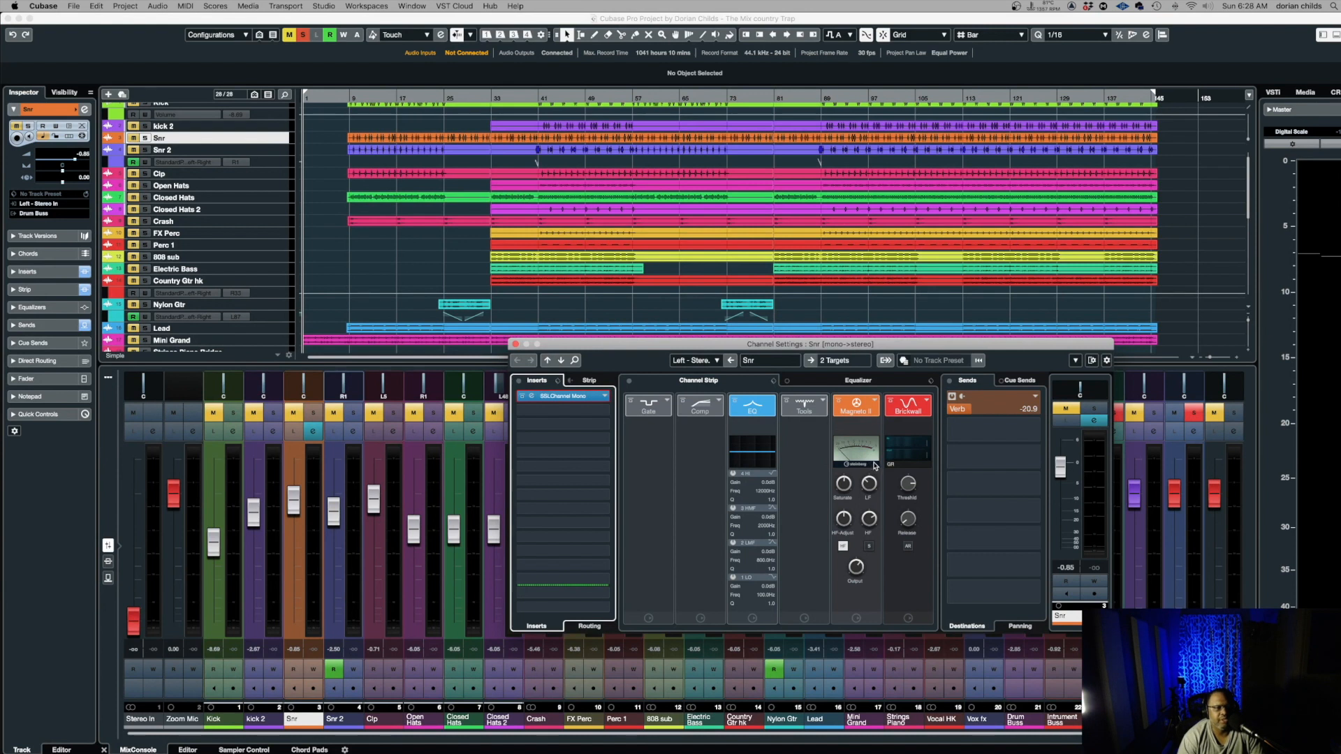
Close the Snr settings, inspect the SSLGChannel Mono insert on the Snr 2 channel, and close its plug-in and channel settings
left_click(516, 345)
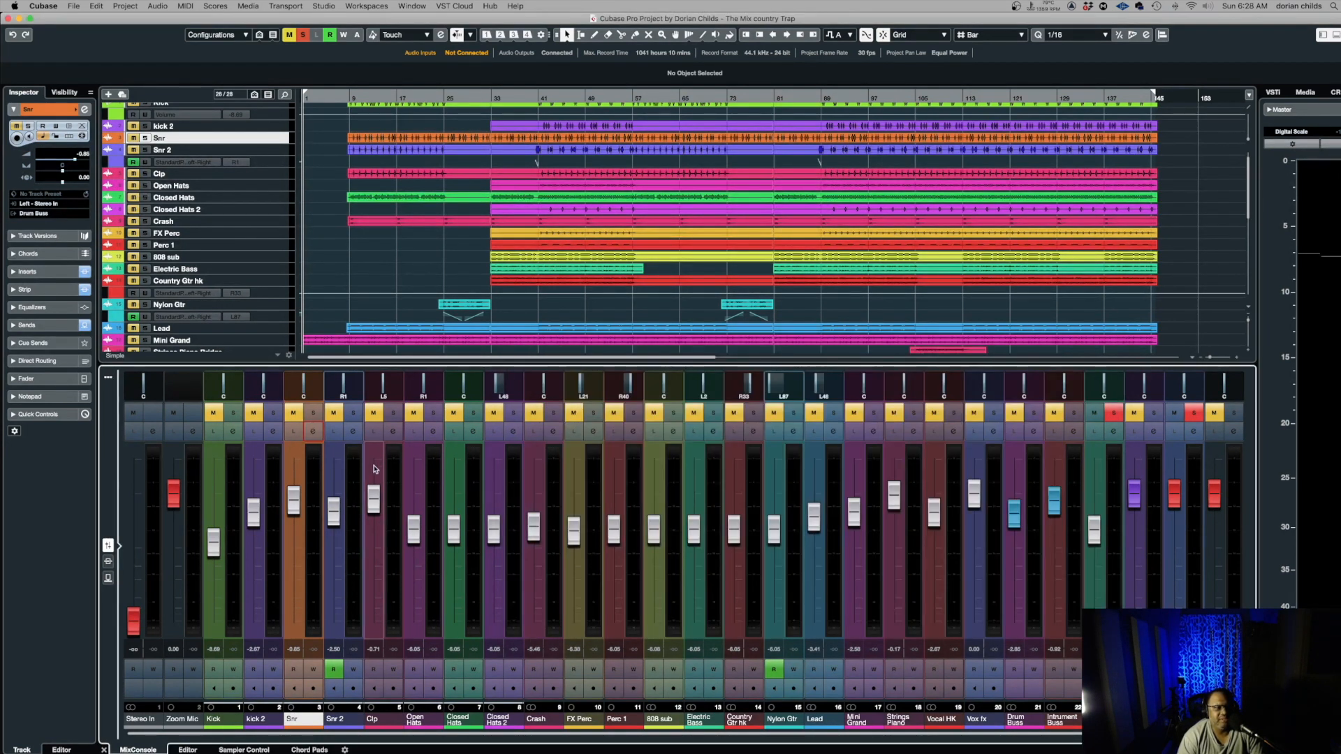
left_click(353, 431)
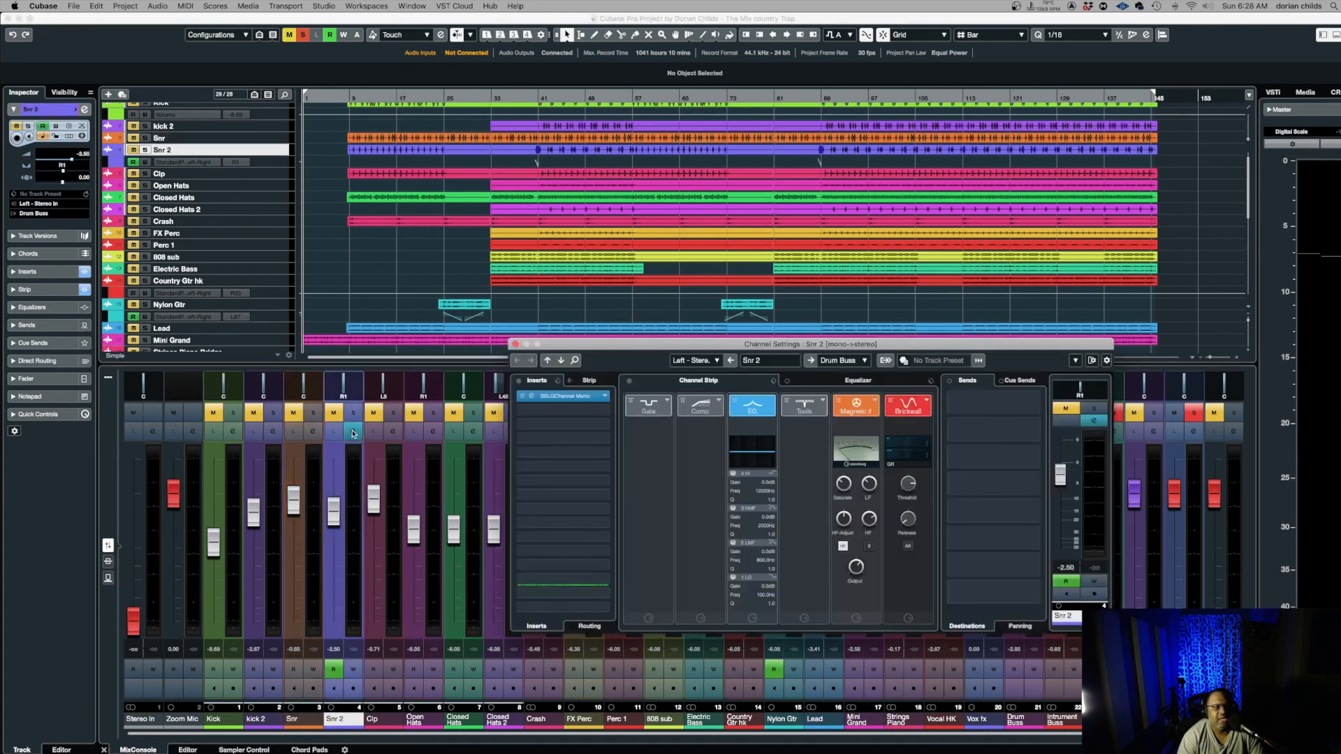
mouse_move(577, 459)
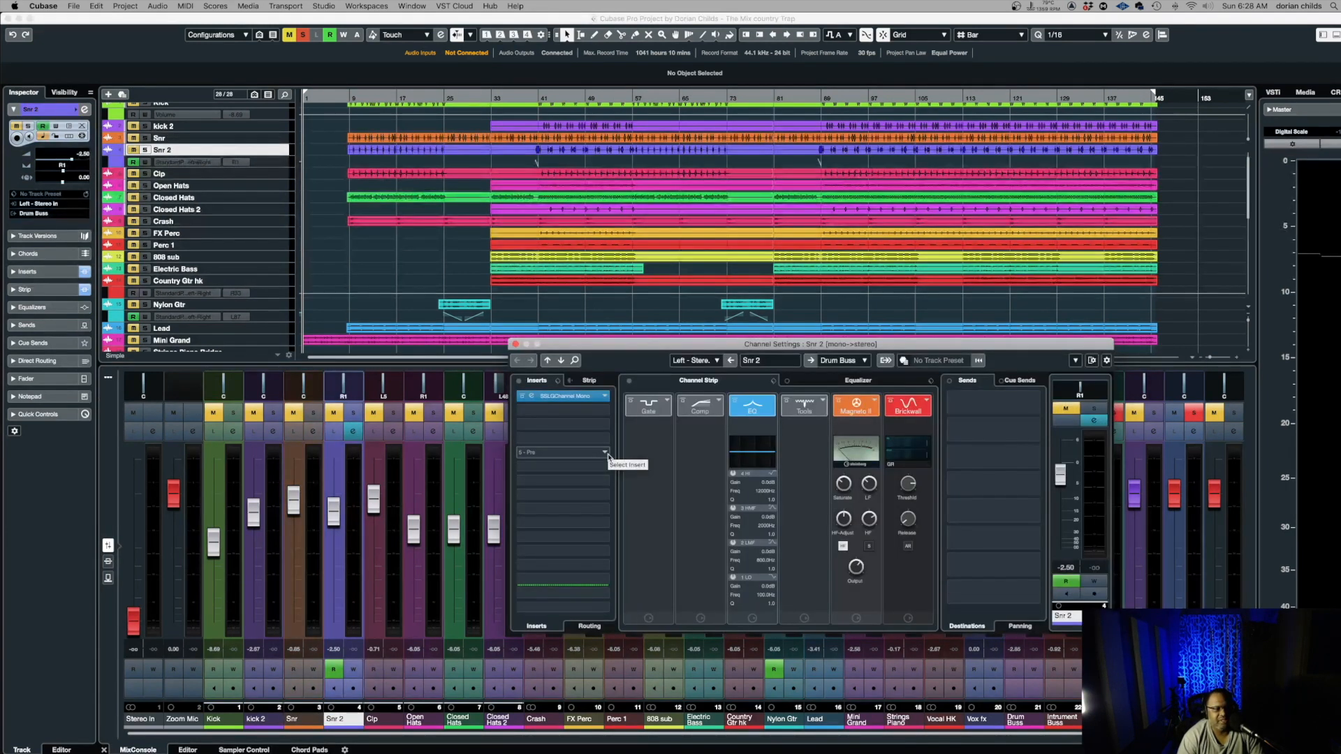
left_click(535, 396)
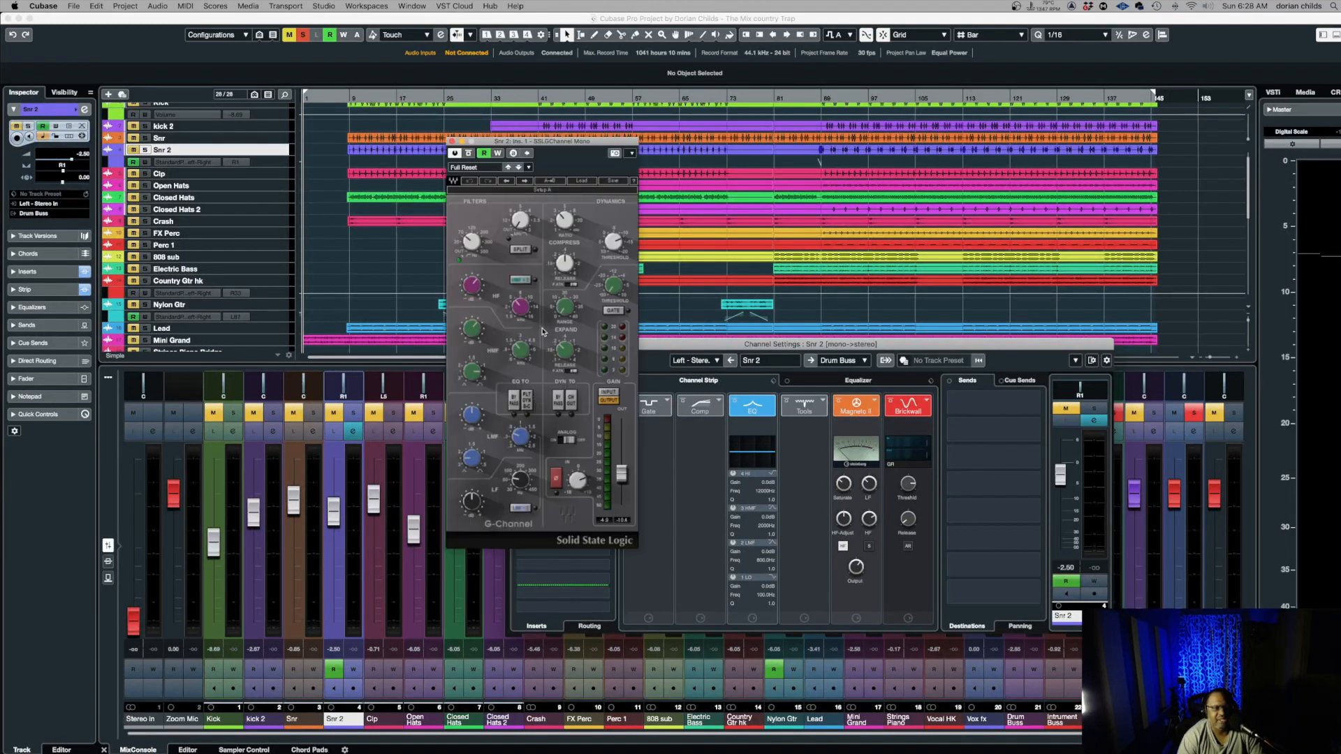
left_click(450, 142)
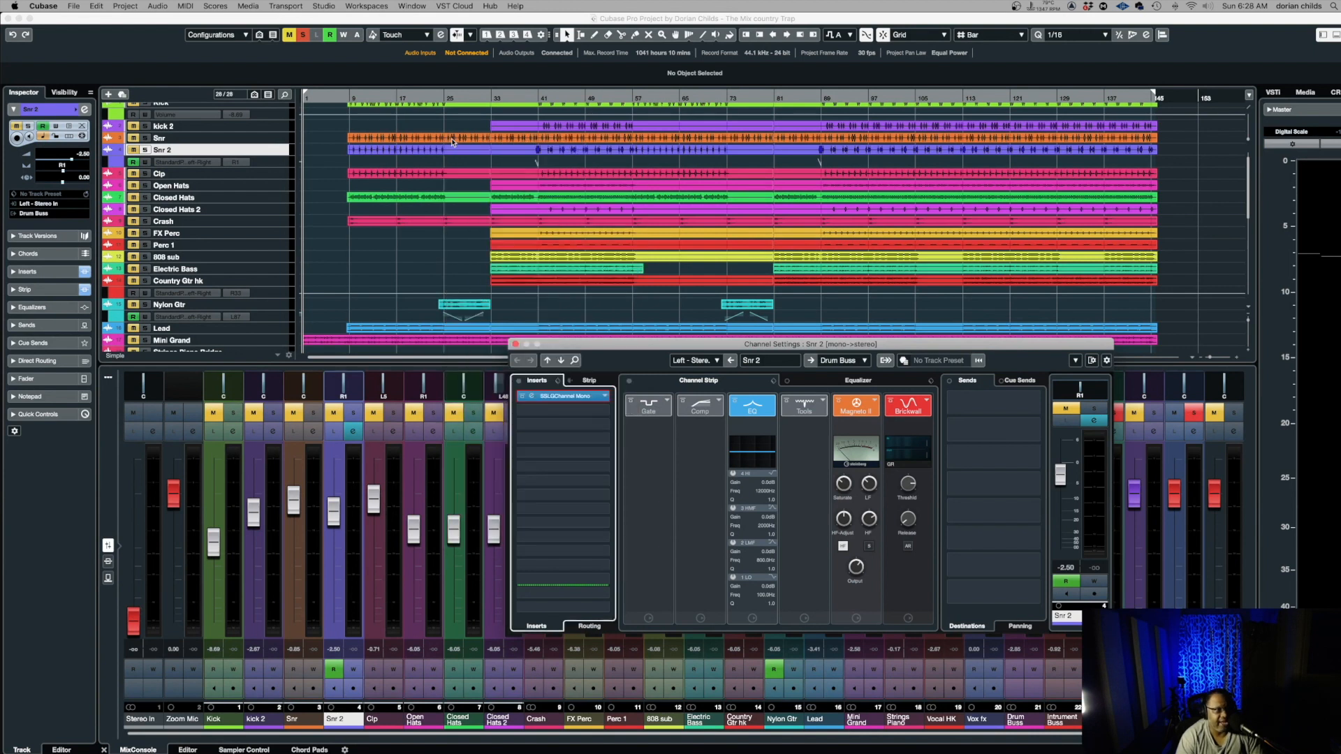
left_click(517, 345)
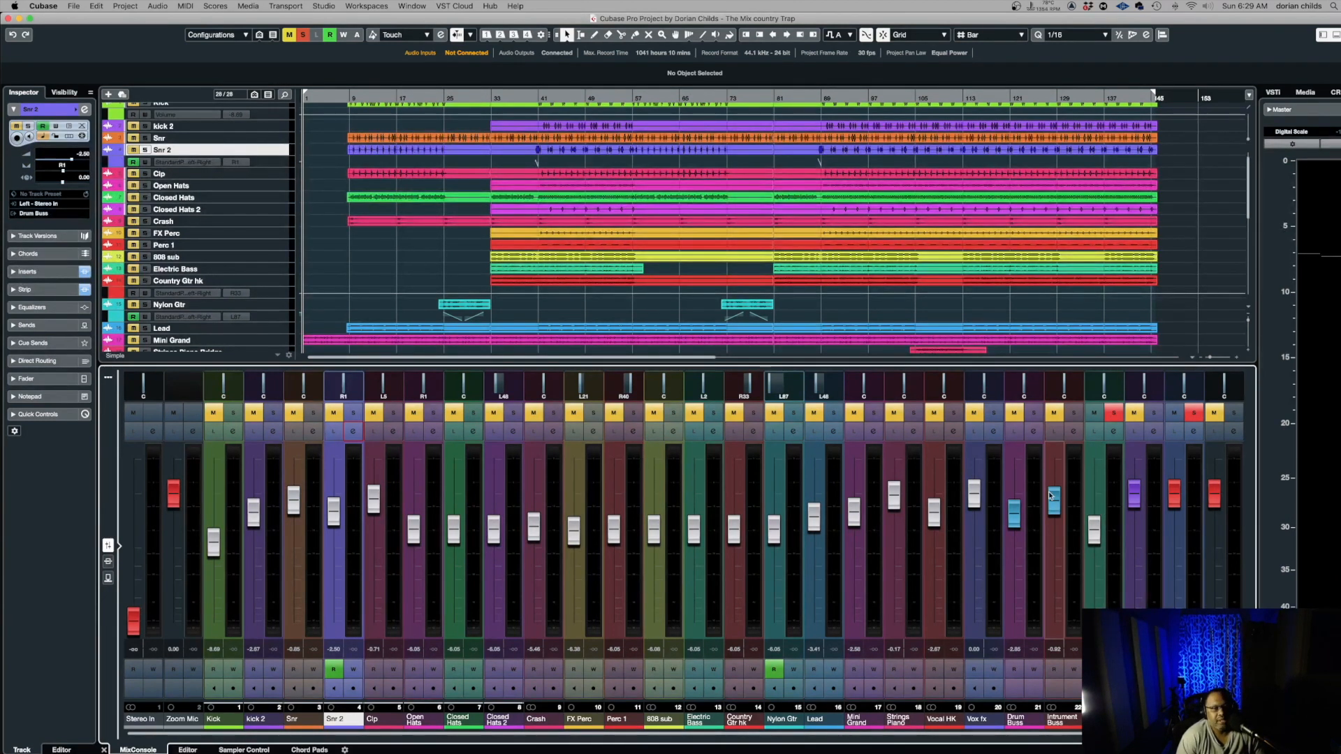
Open the Drum Buss channel settings and its StereoEnhancer insert, arranging the windows so the insert list stays accessible
left_click(1034, 433)
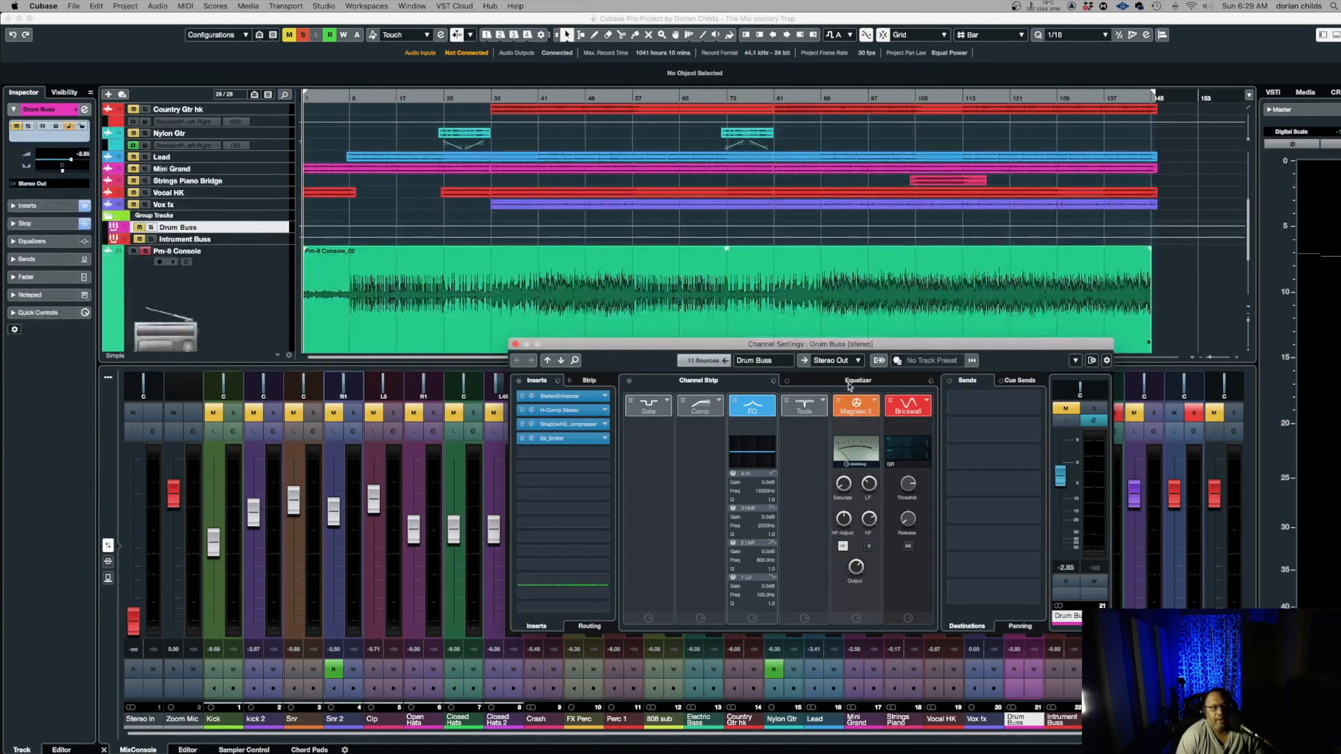
left_click_drag(872, 351, 760, 322)
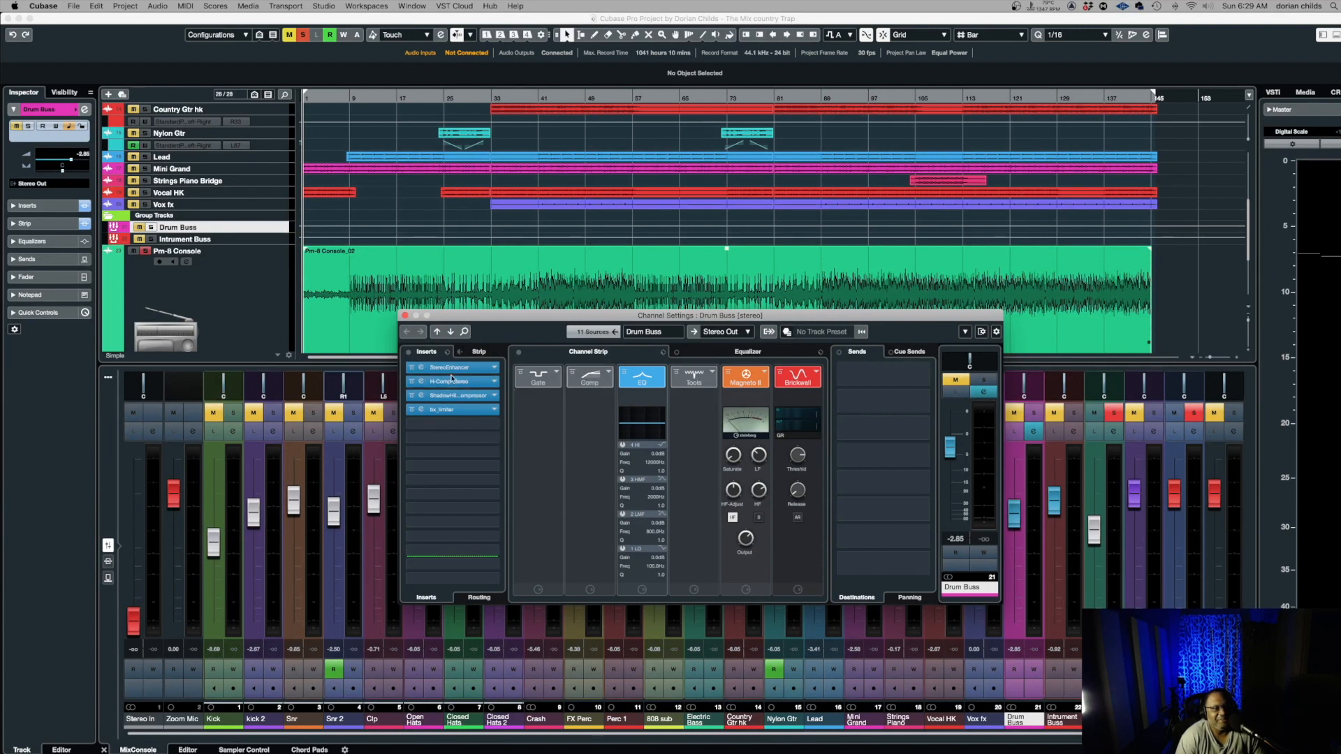
left_click(421, 369)
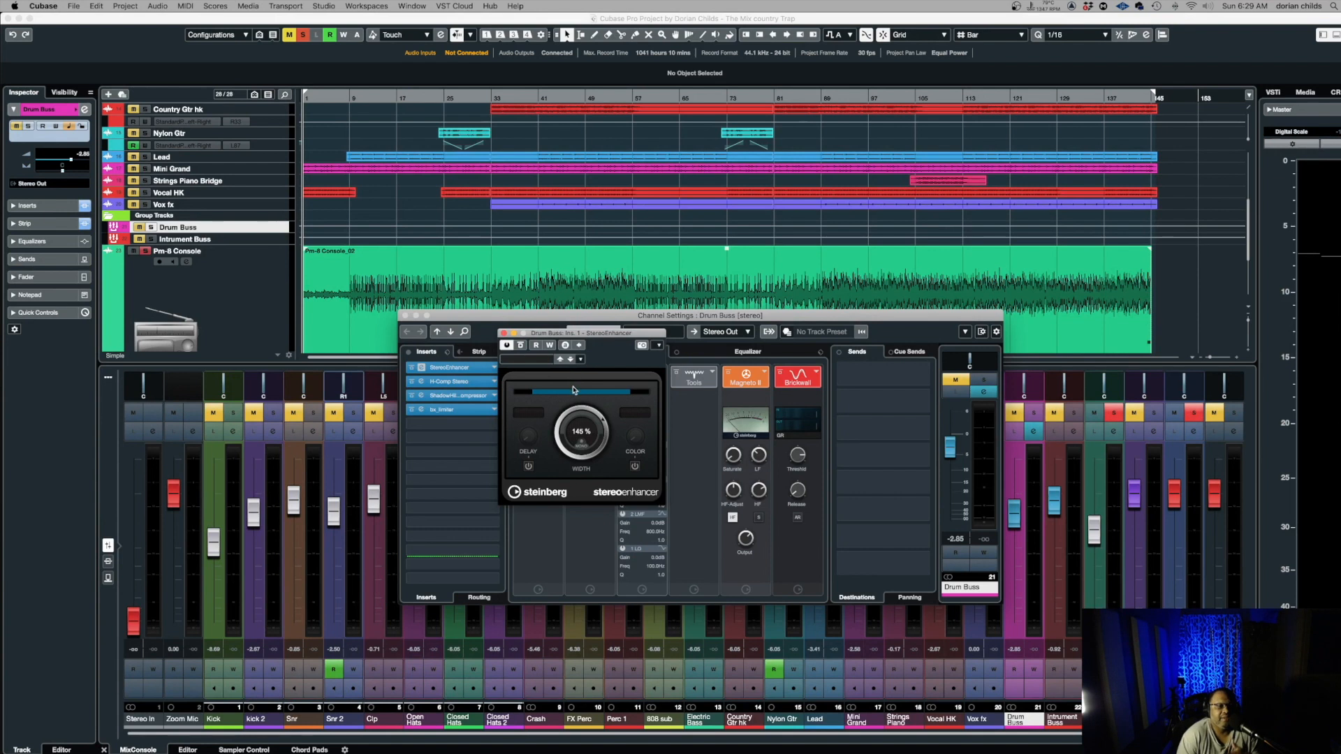
left_click_drag(582, 338, 750, 313)
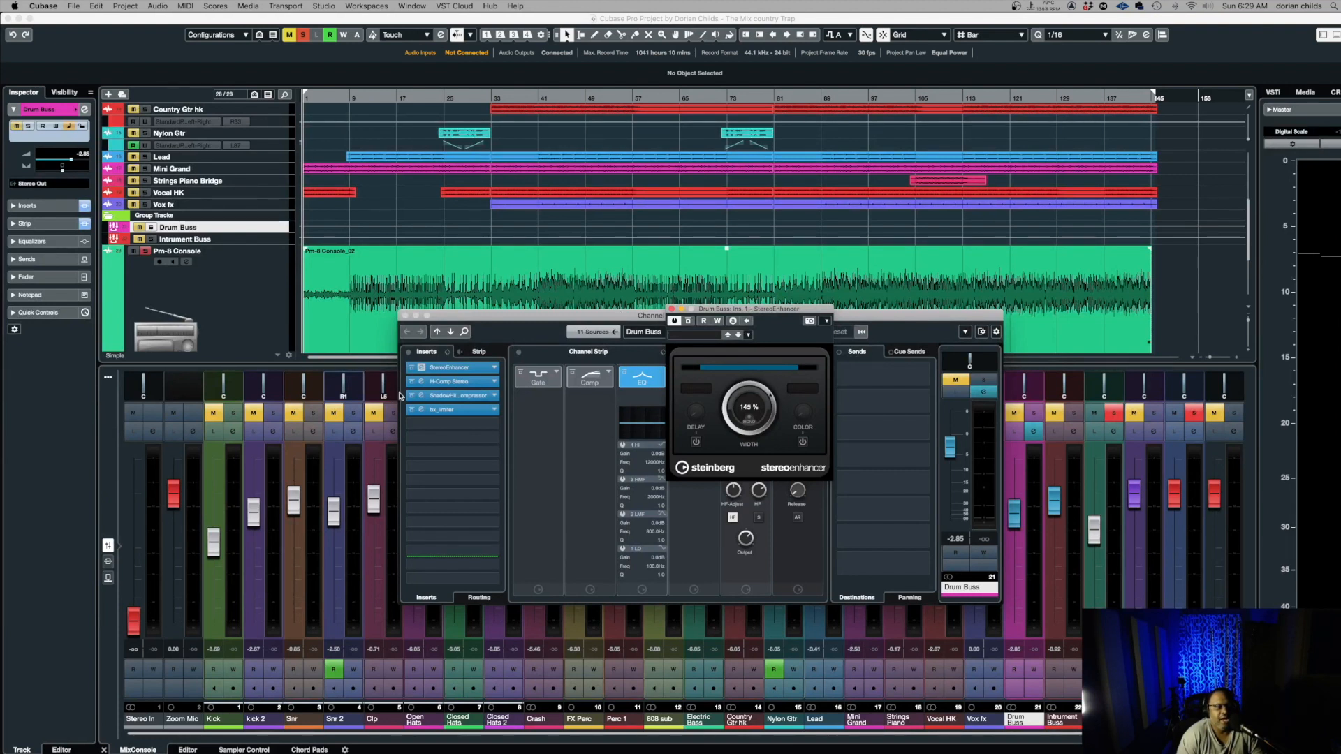
Inspect the Drum Buss's H-Comp Stereo and Shadow Hills Mastering Compressor inserts, closing each plug-in after viewing it
left_click(421, 383)
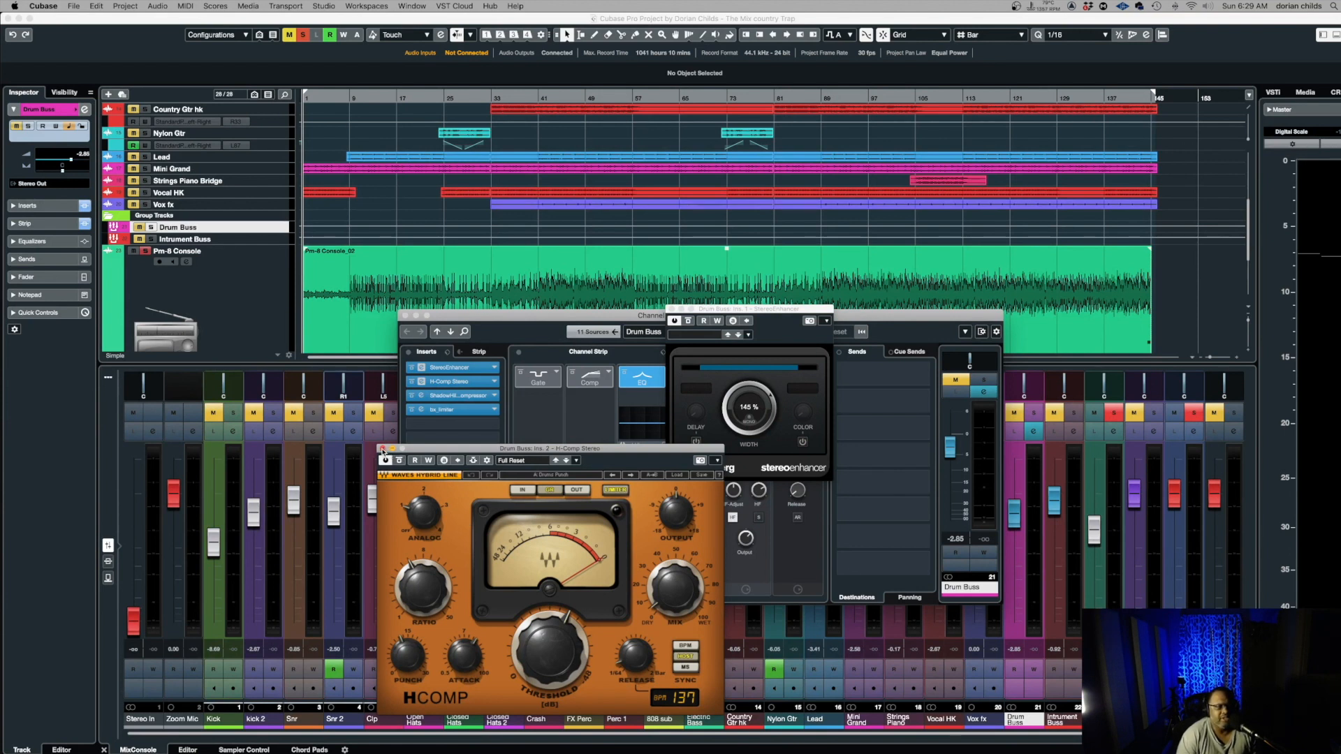
left_click(382, 450)
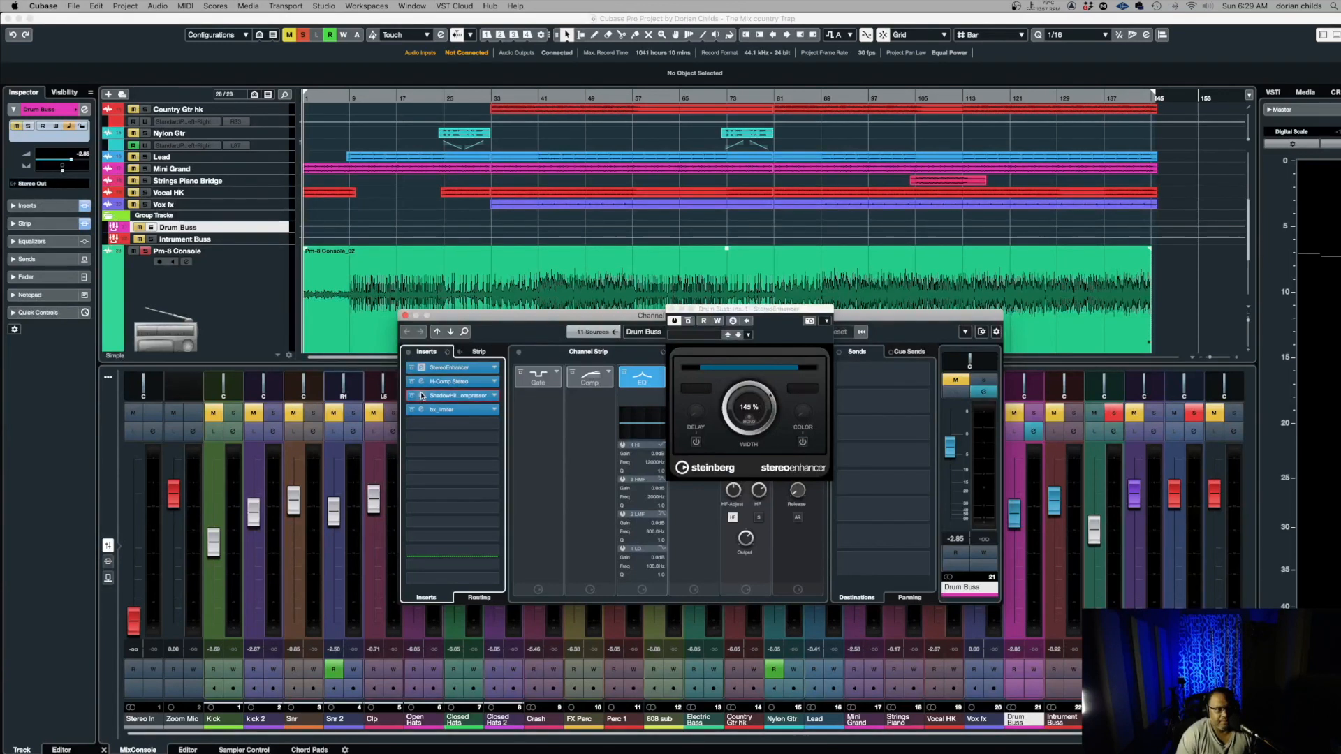
left_click(422, 396)
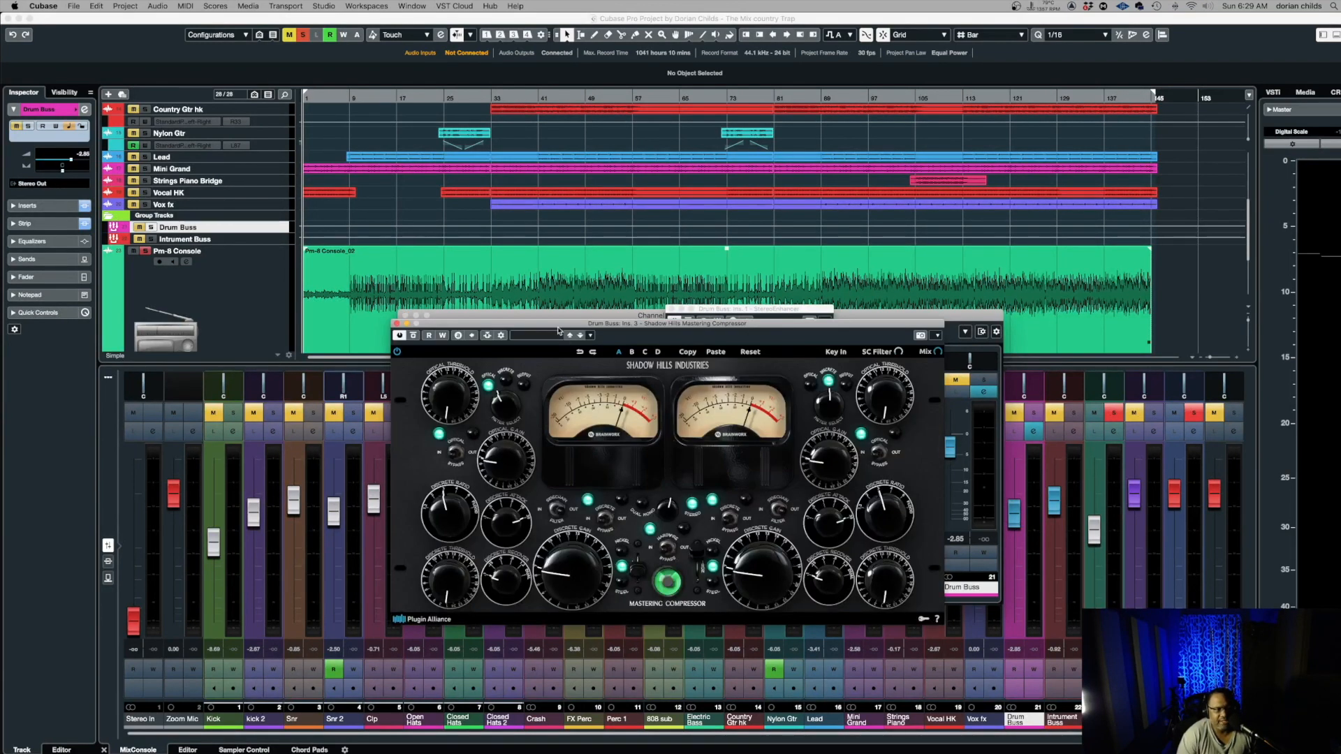
left_click_drag(554, 328, 580, 234)
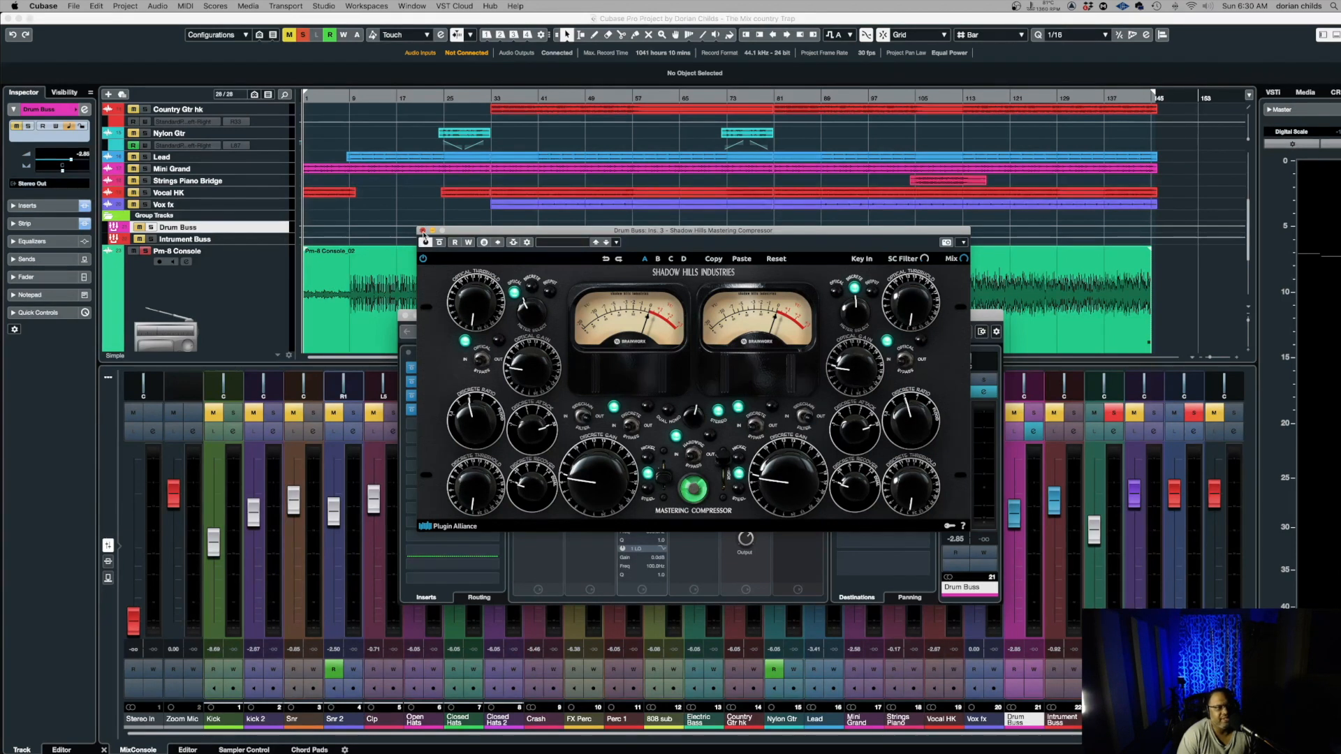
left_click(423, 231)
Examine the Drum Buss's bx_limiter gain and threshold settings, and close all the Drum Buss windows
left_click(422, 411)
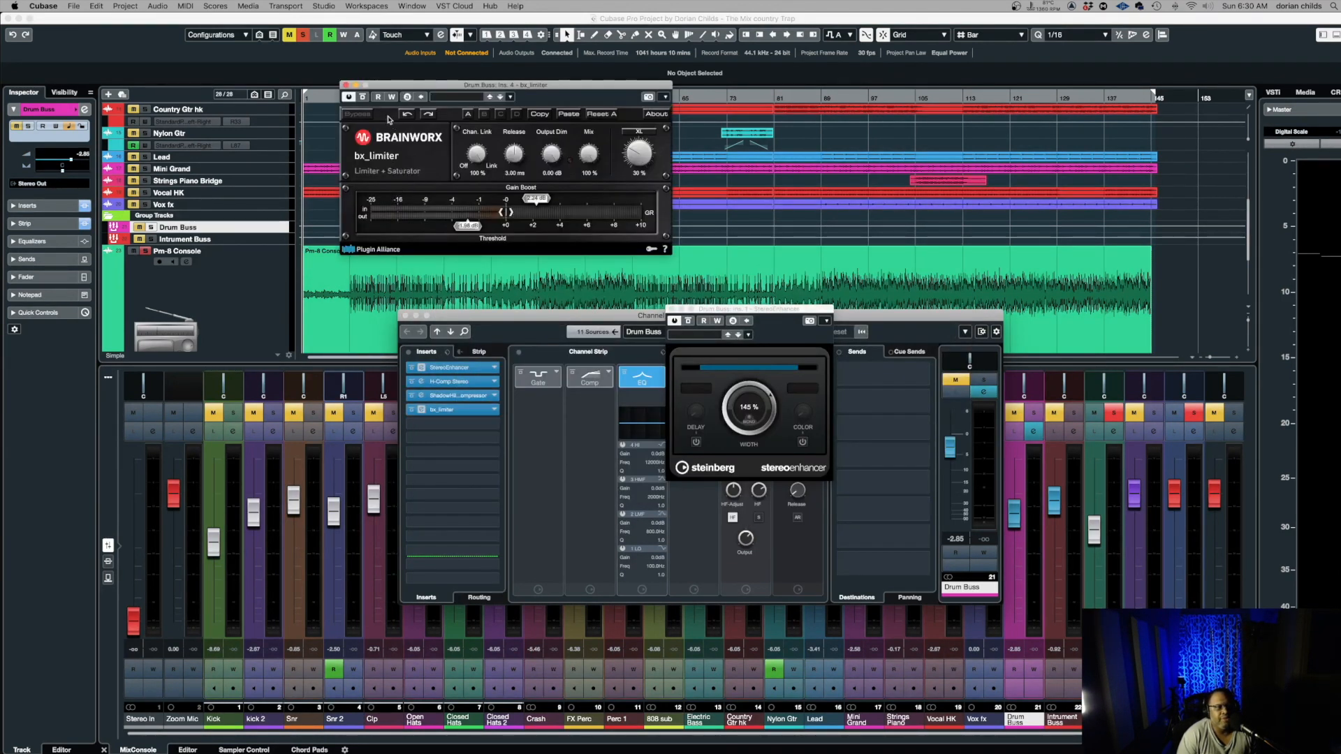
left_click_drag(388, 88, 503, 146)
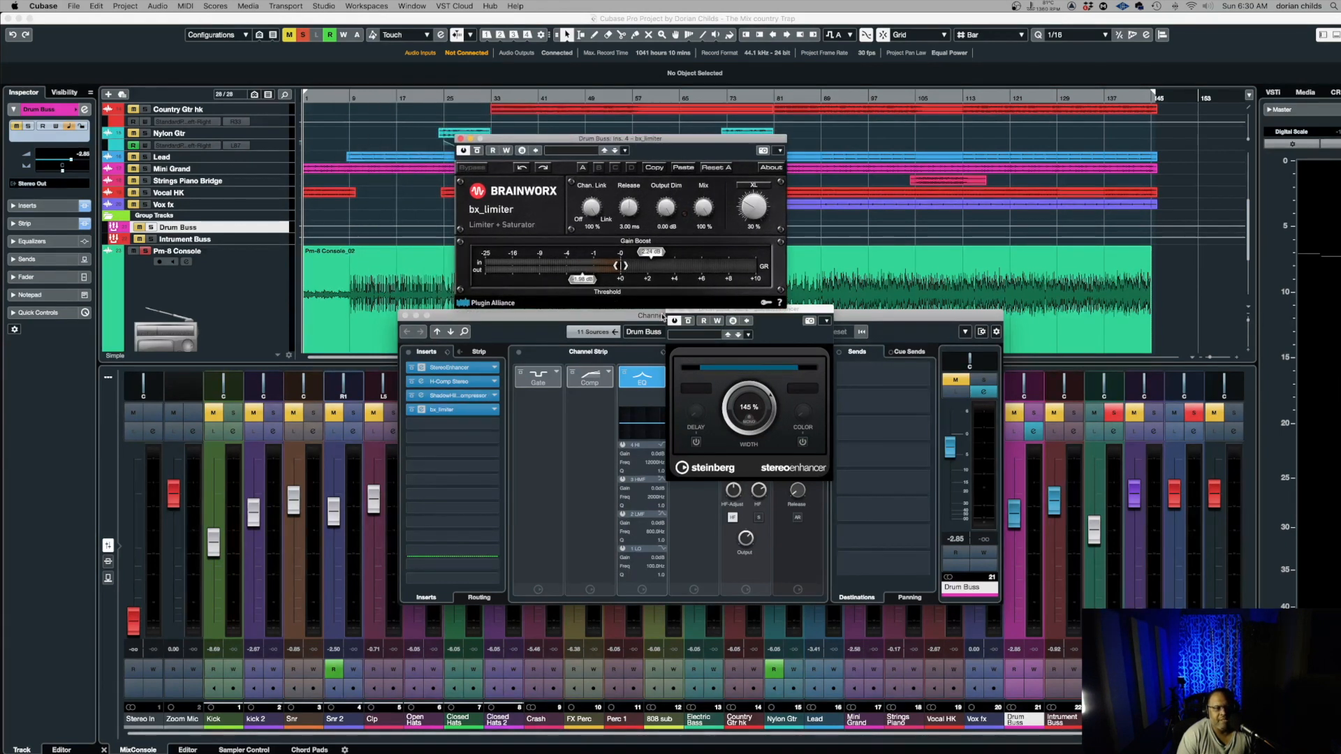
left_click_drag(814, 314, 801, 402)
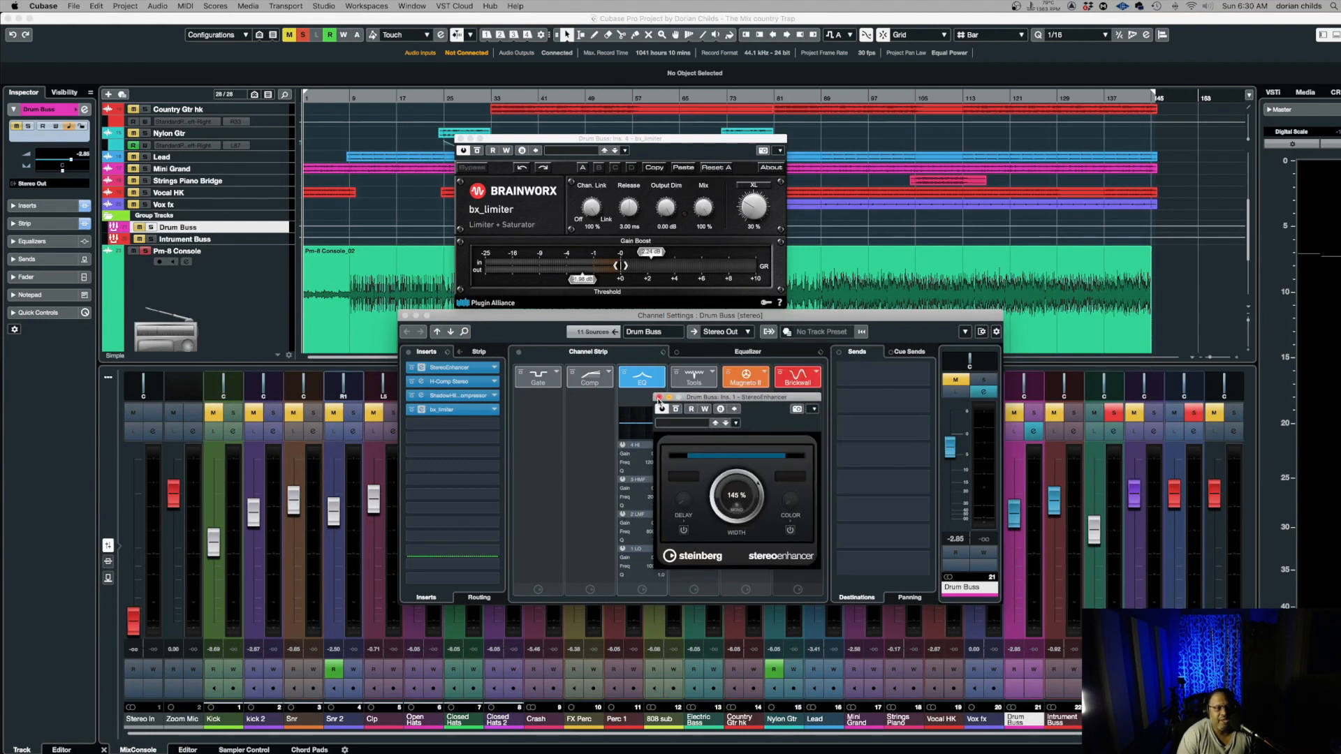
left_click(658, 398)
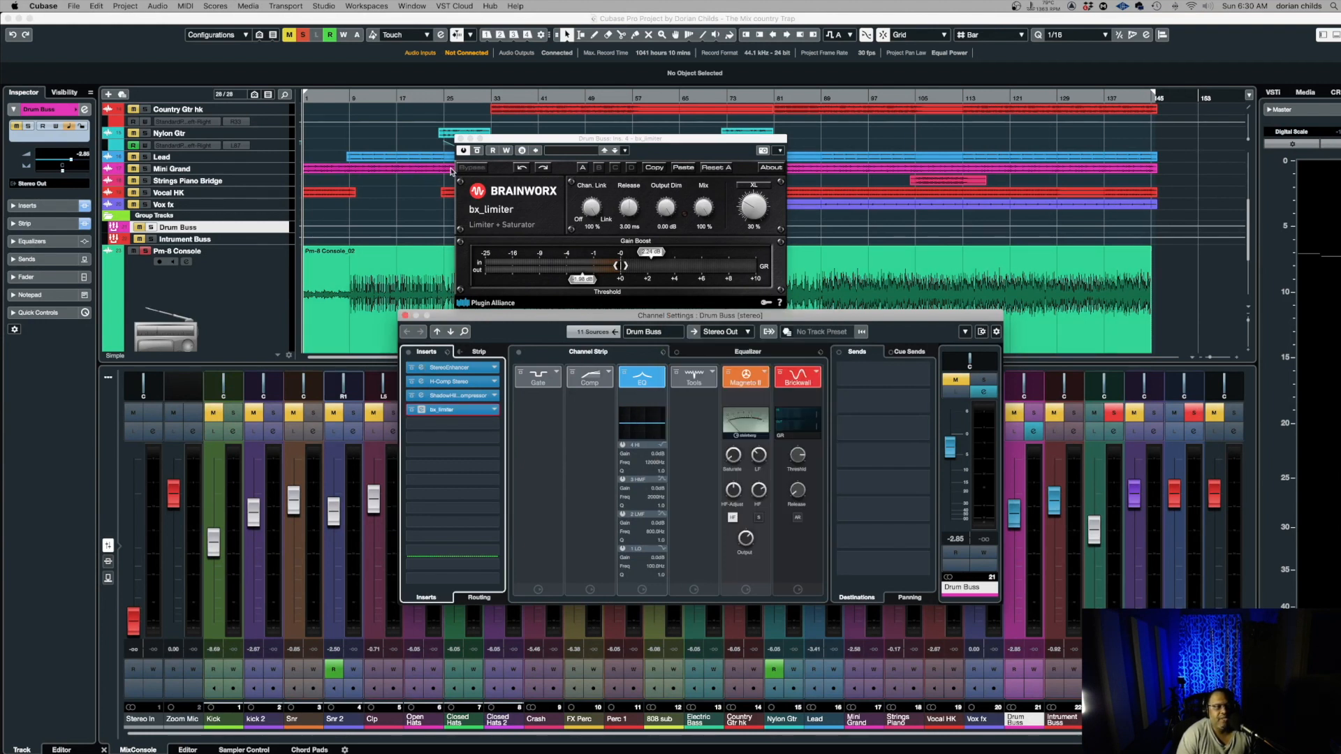
left_click(460, 139)
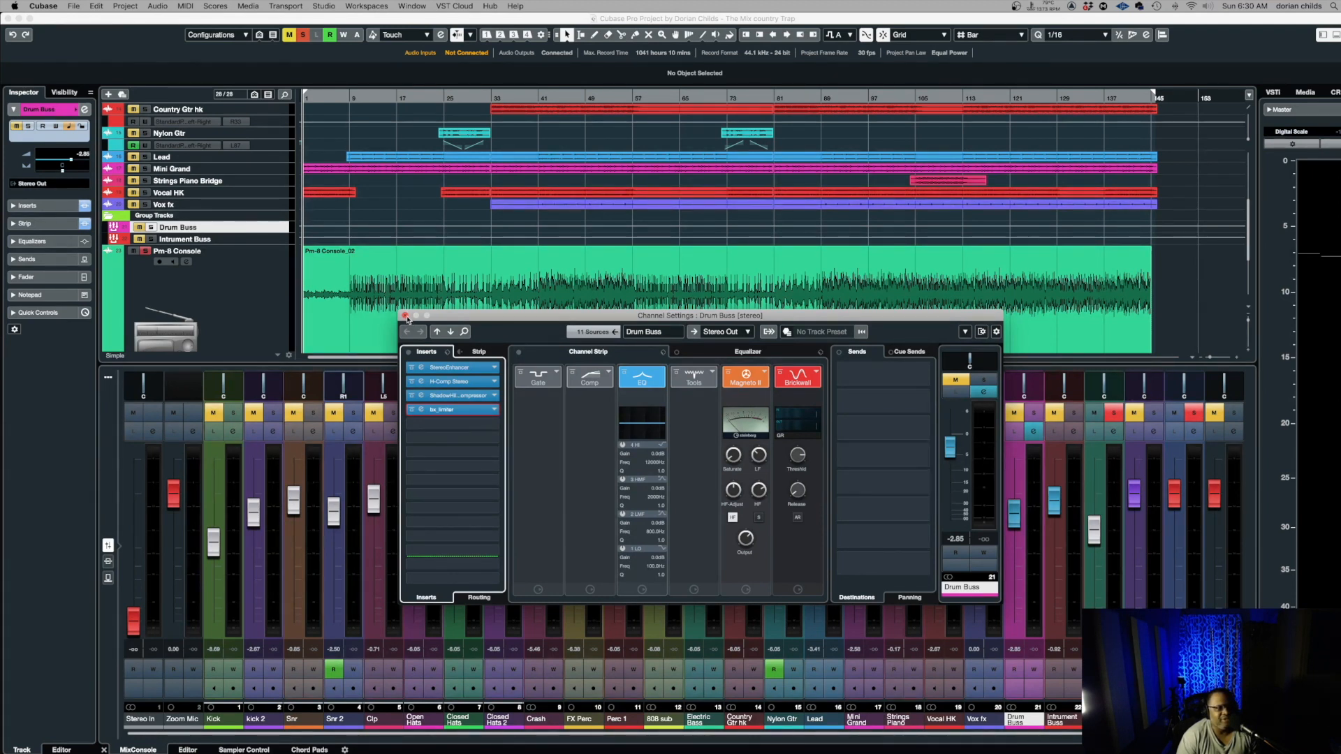
left_click(406, 317)
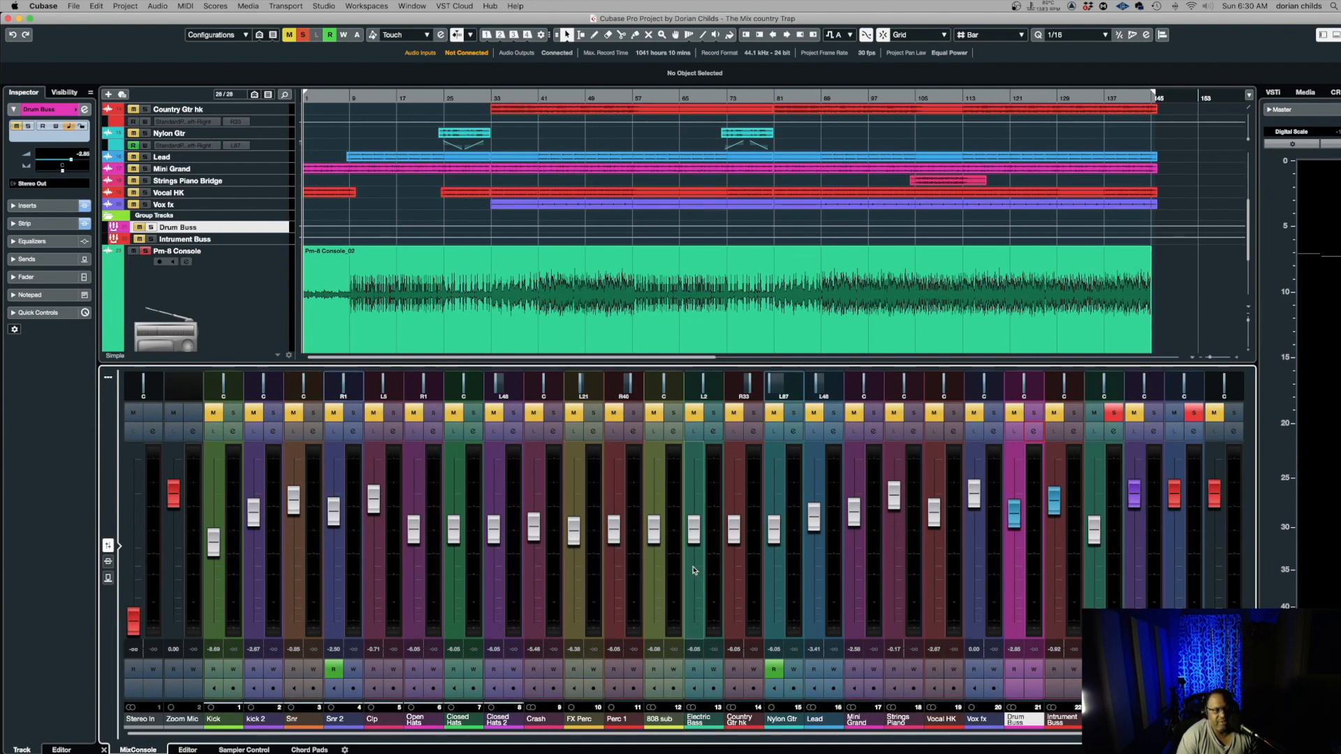
Check the tape saturation section of the 808 sub's channel strip and close its channel settings
left_click(673, 431)
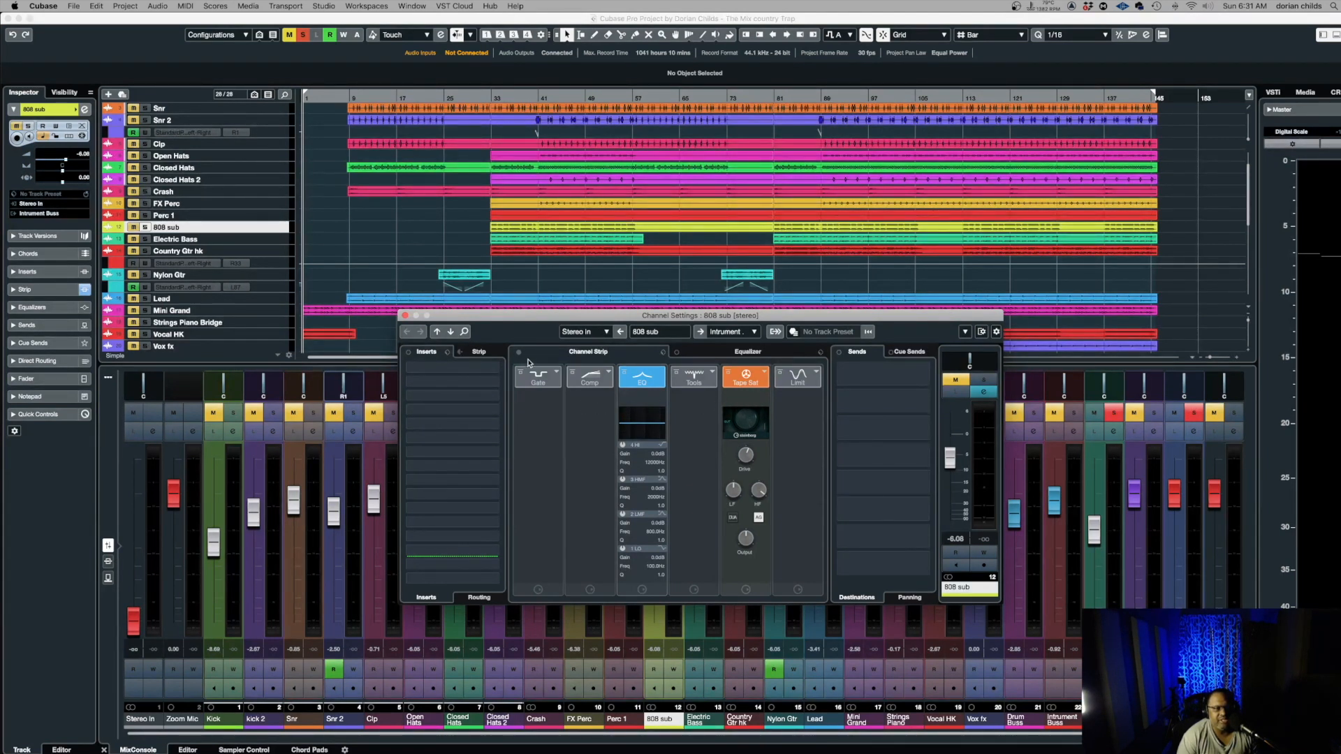
left_click(405, 316)
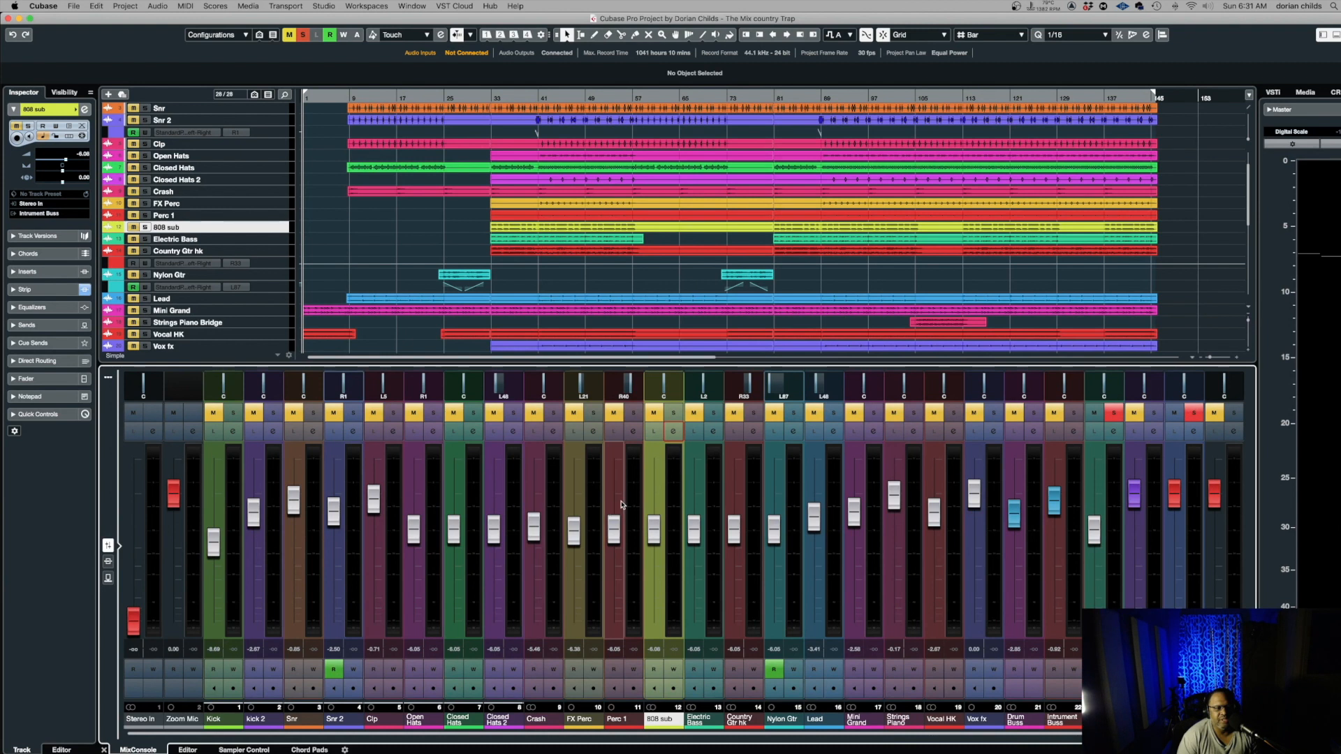
Inspect the Electric Bass's StereoEnhancer and SSLGChannel Stereo inserts, and close the SSL plug-in and the channel settings
left_click(713, 431)
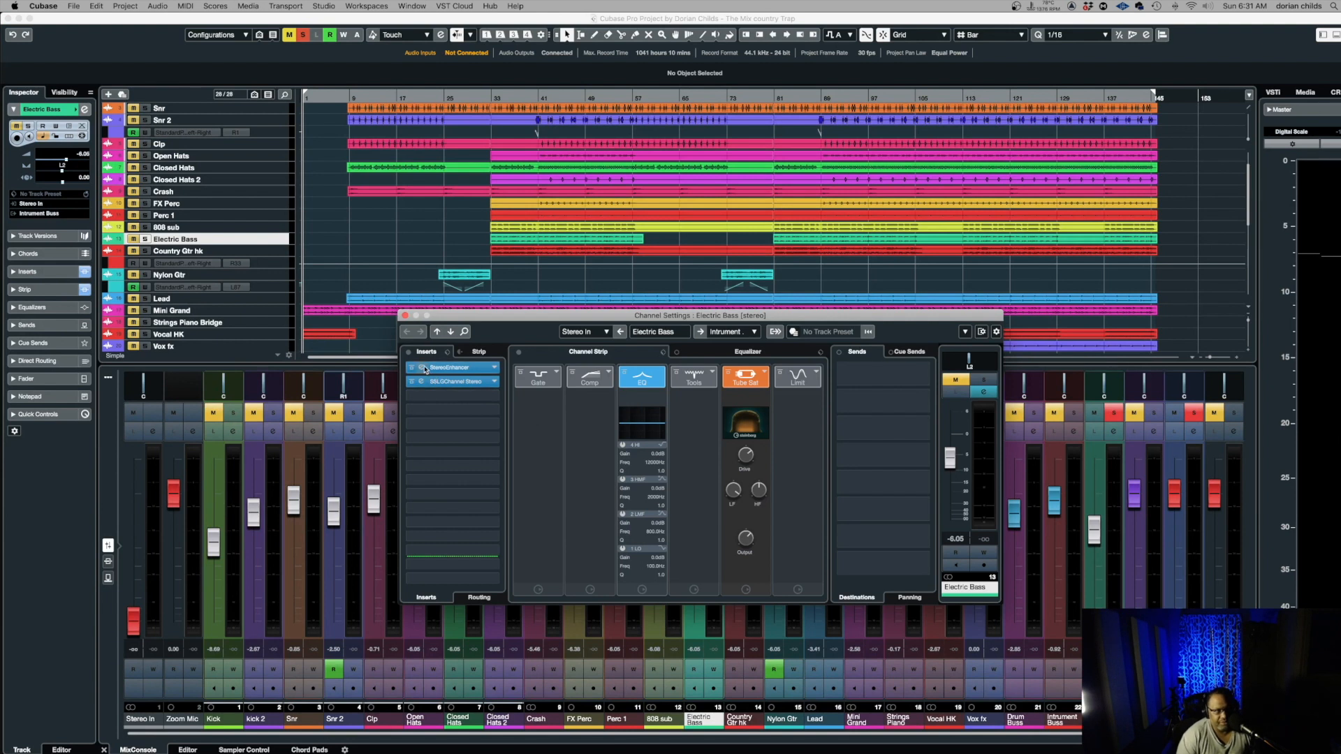
left_click(421, 368)
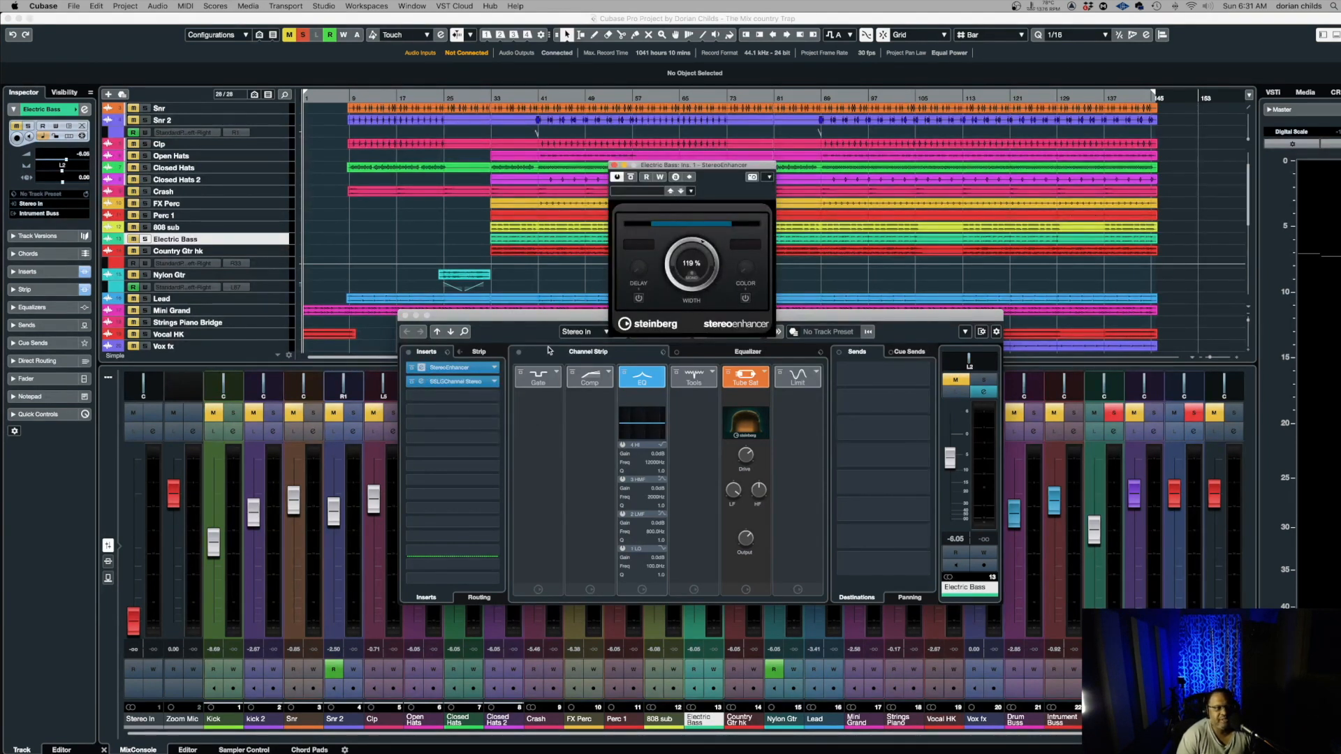
left_click(425, 381)
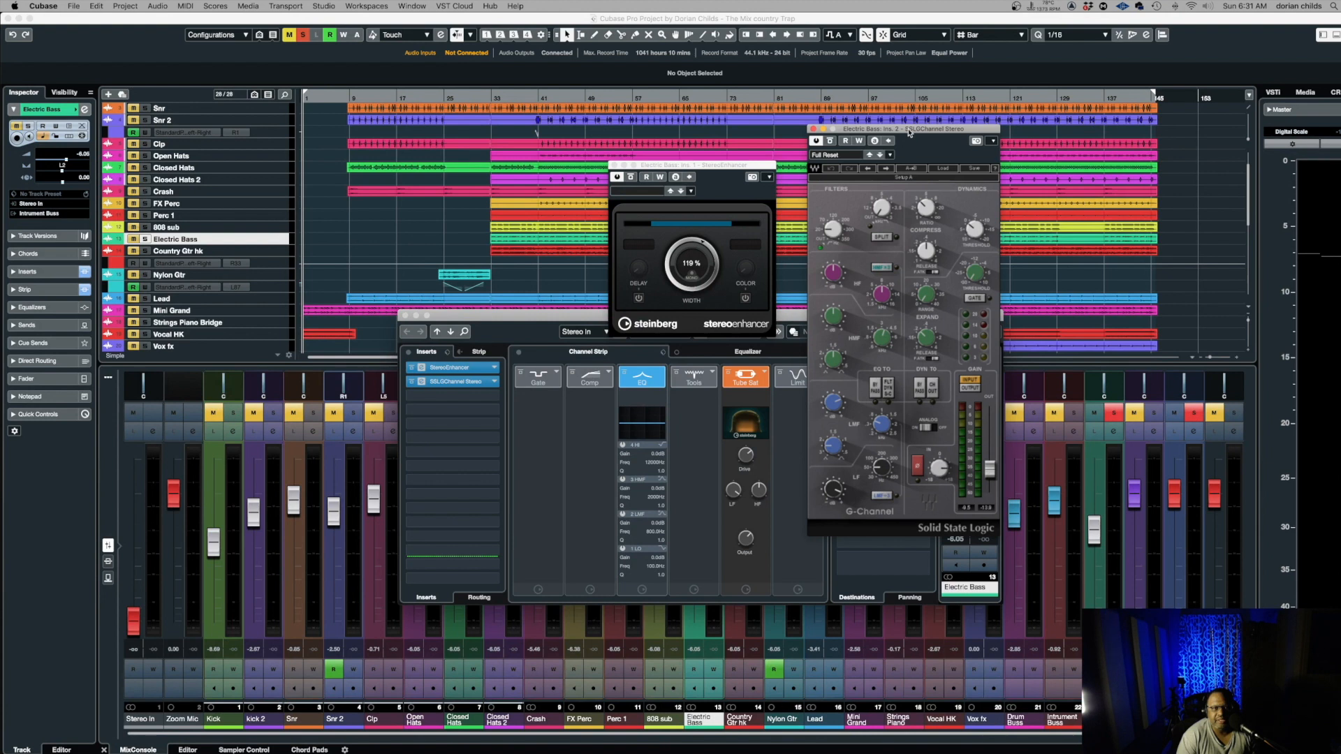
left_click_drag(908, 130, 491, 121)
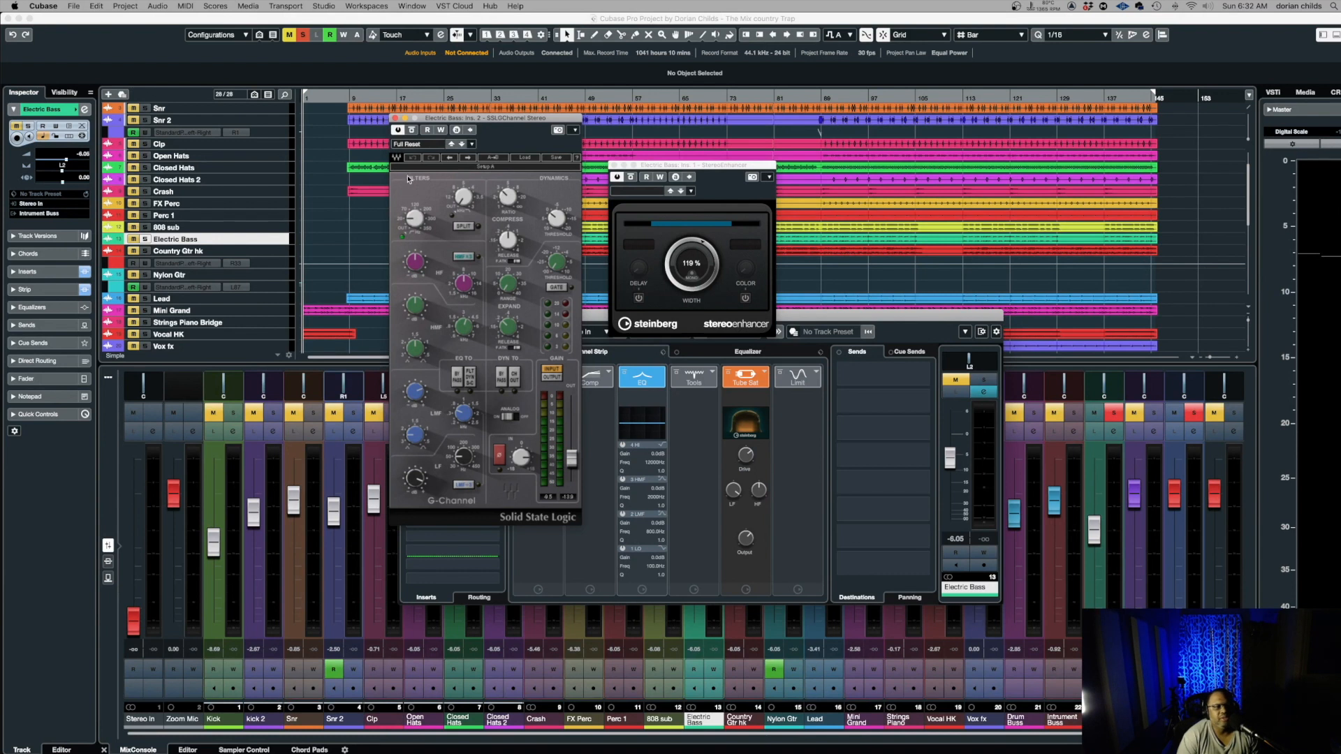
left_click(395, 119)
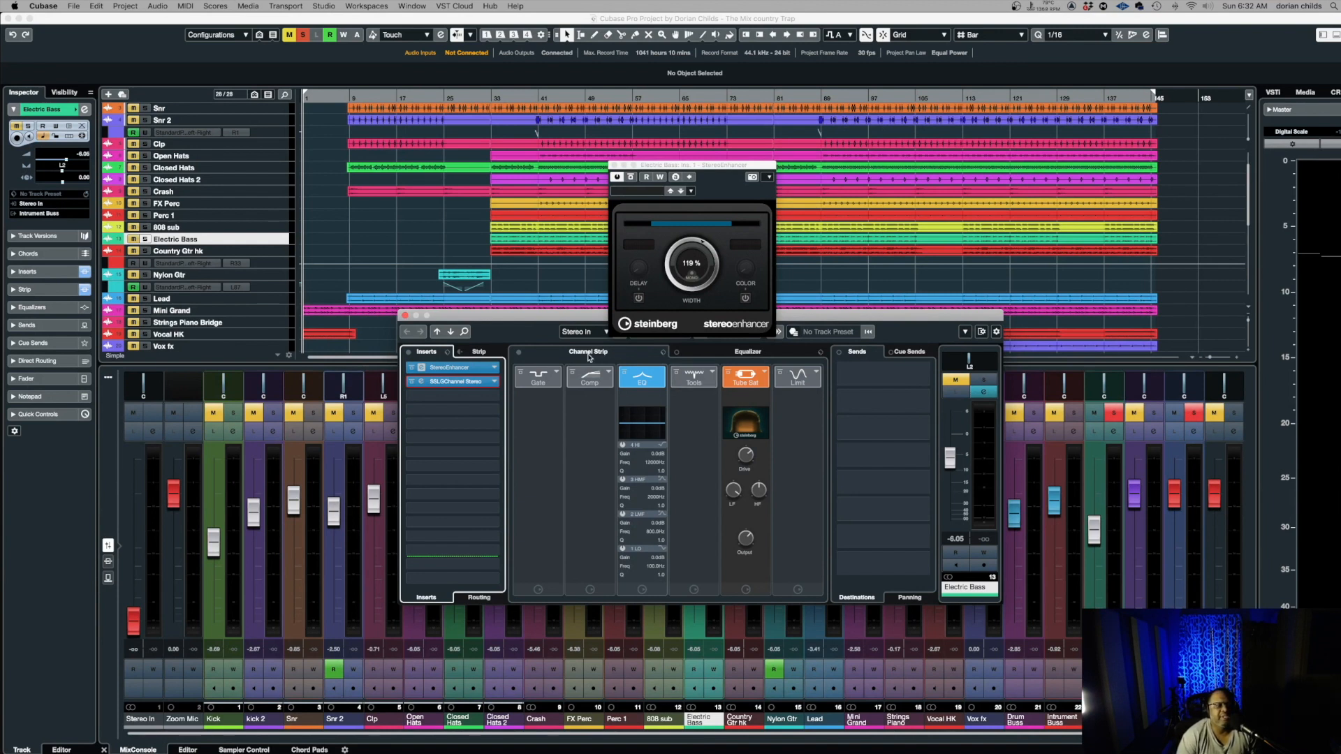
left_click(405, 317)
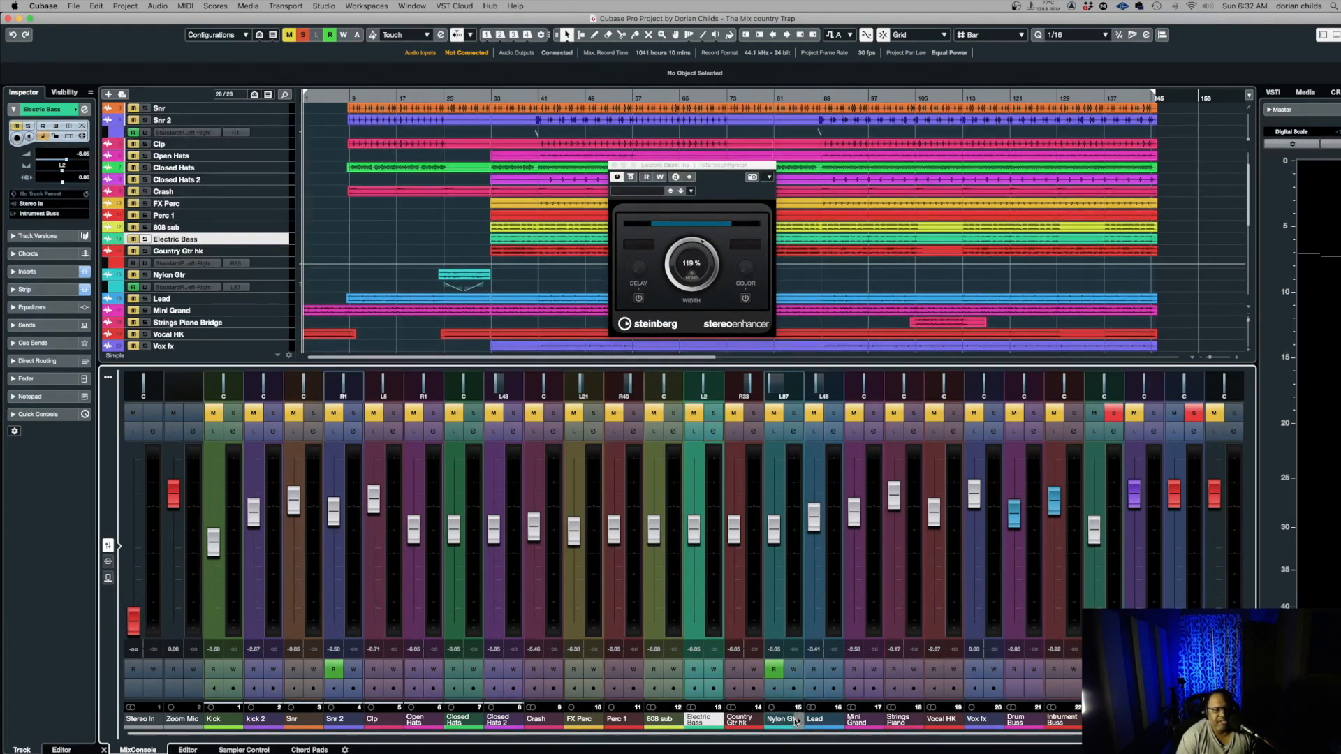
Examine the Noveltech Character insert on the Nylon Gtr channel, and close the plug-in and channel settings
left_click(795, 432)
left_click(425, 369)
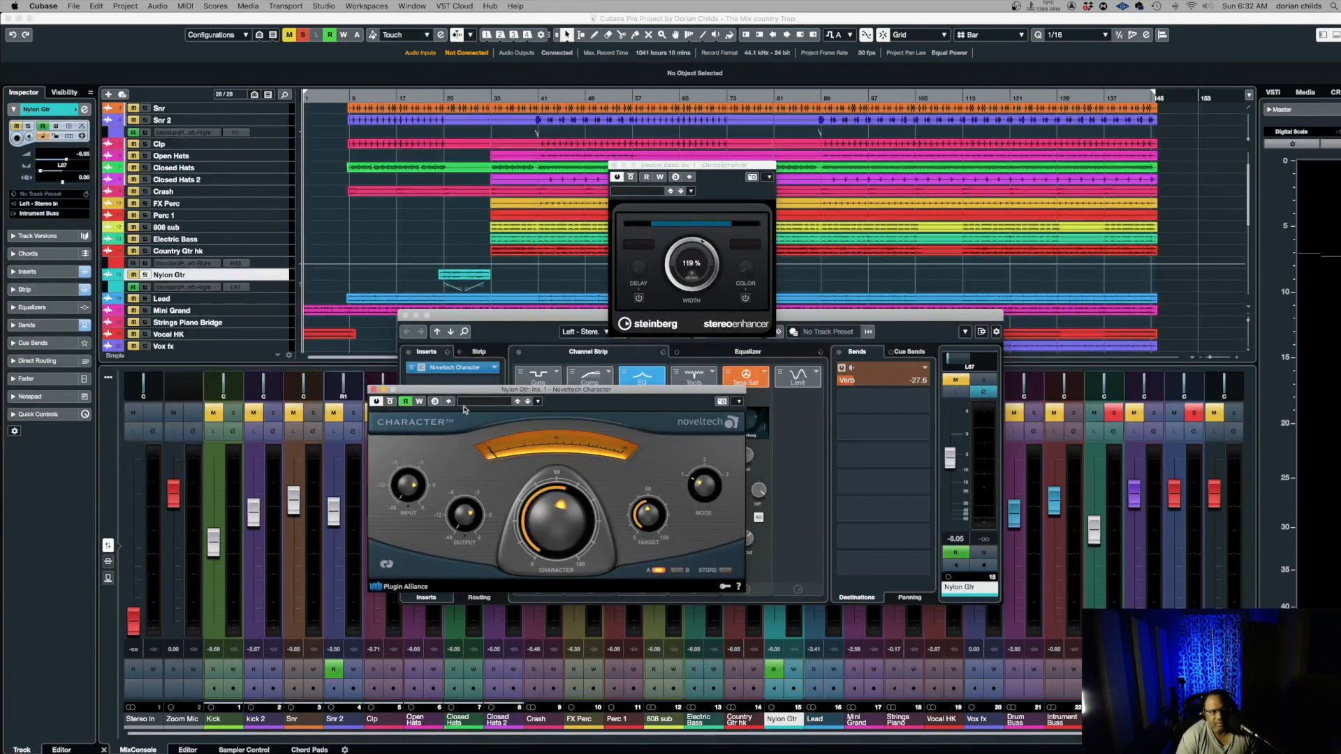
left_click_drag(461, 393, 461, 393)
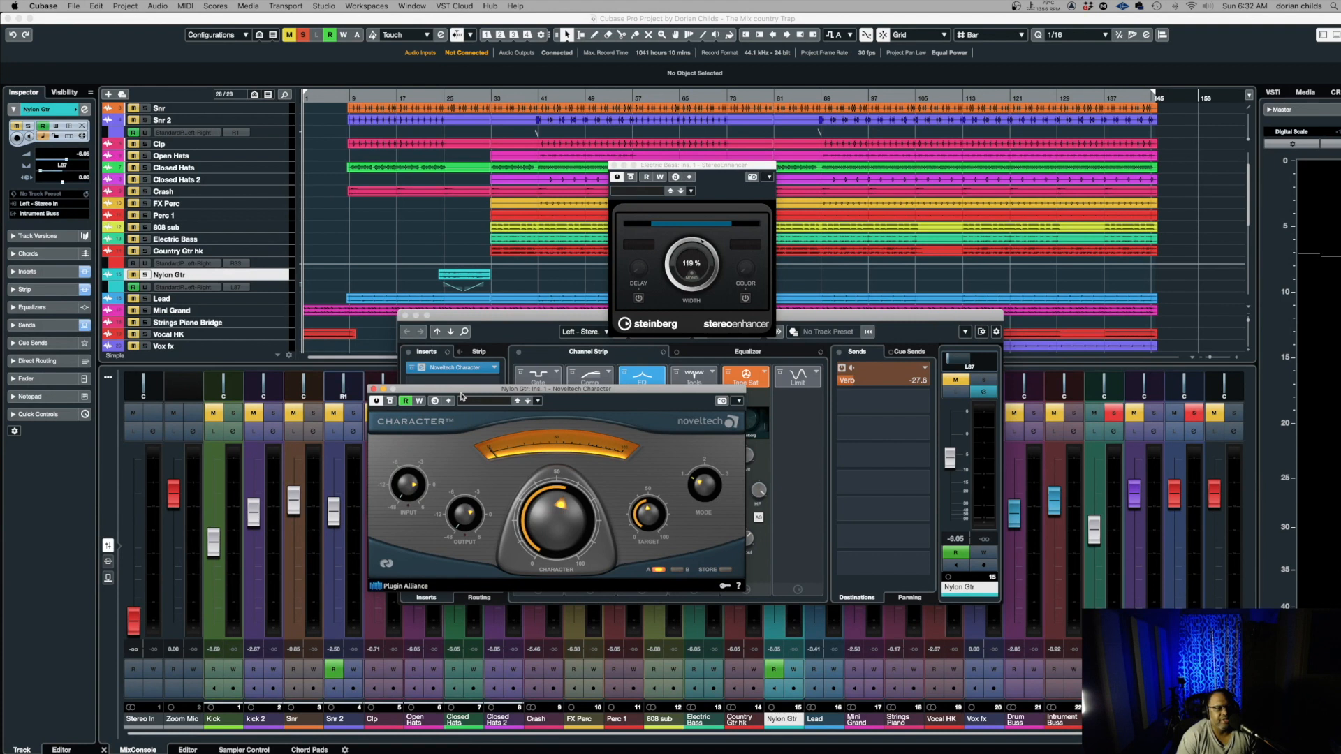
left_click_drag(461, 396, 464, 360)
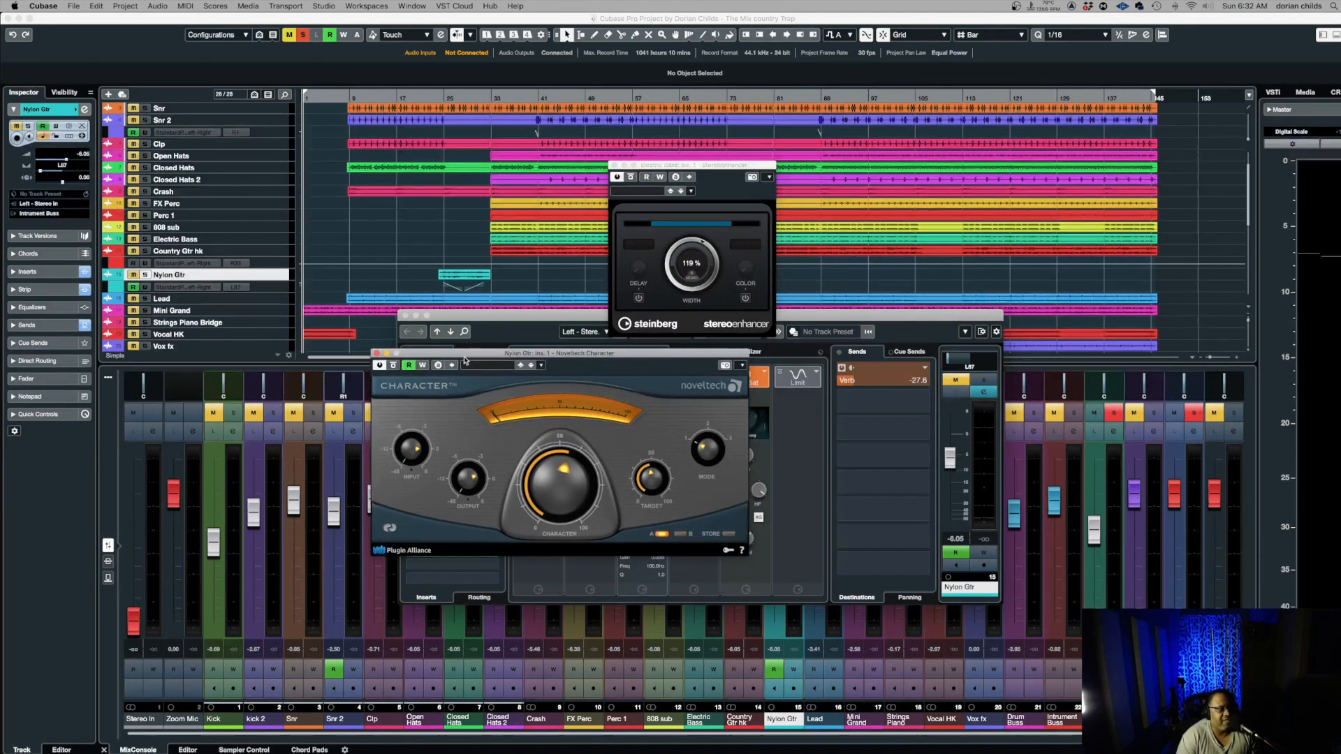
left_click_drag(464, 361, 461, 361)
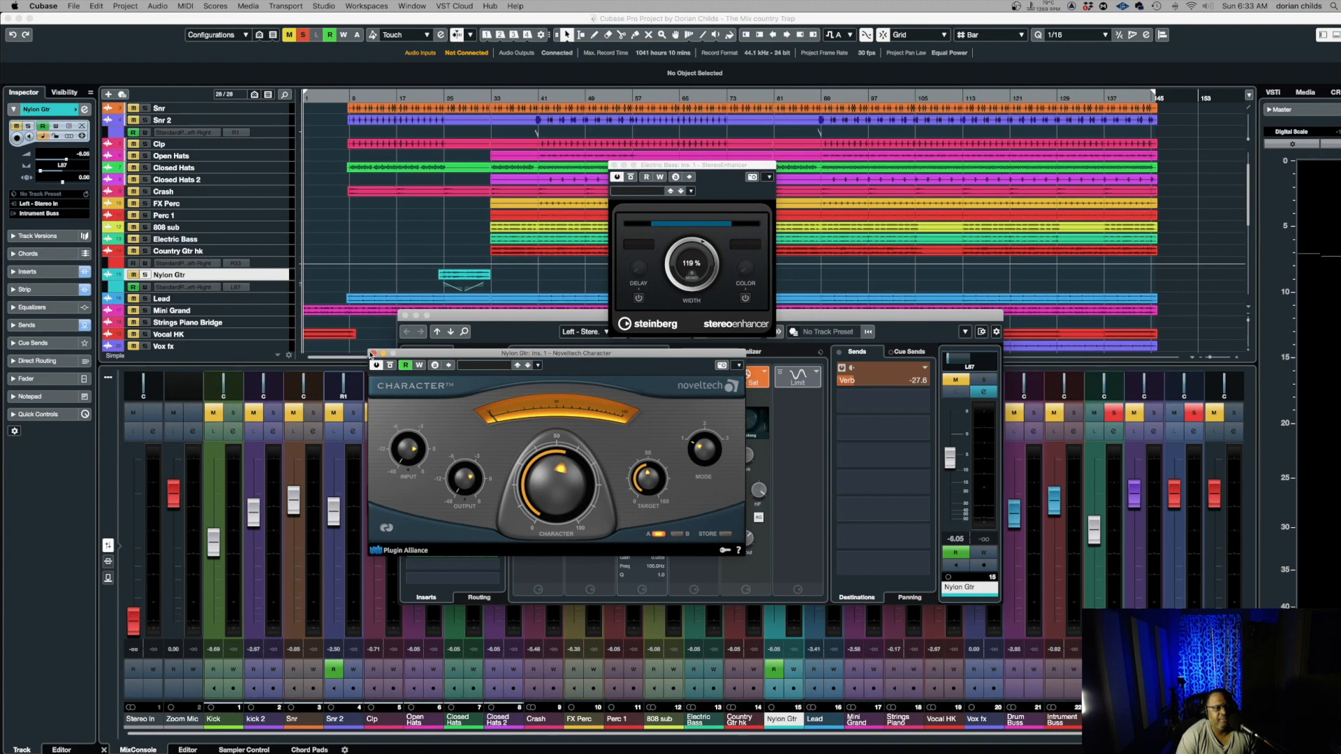
left_click(373, 355)
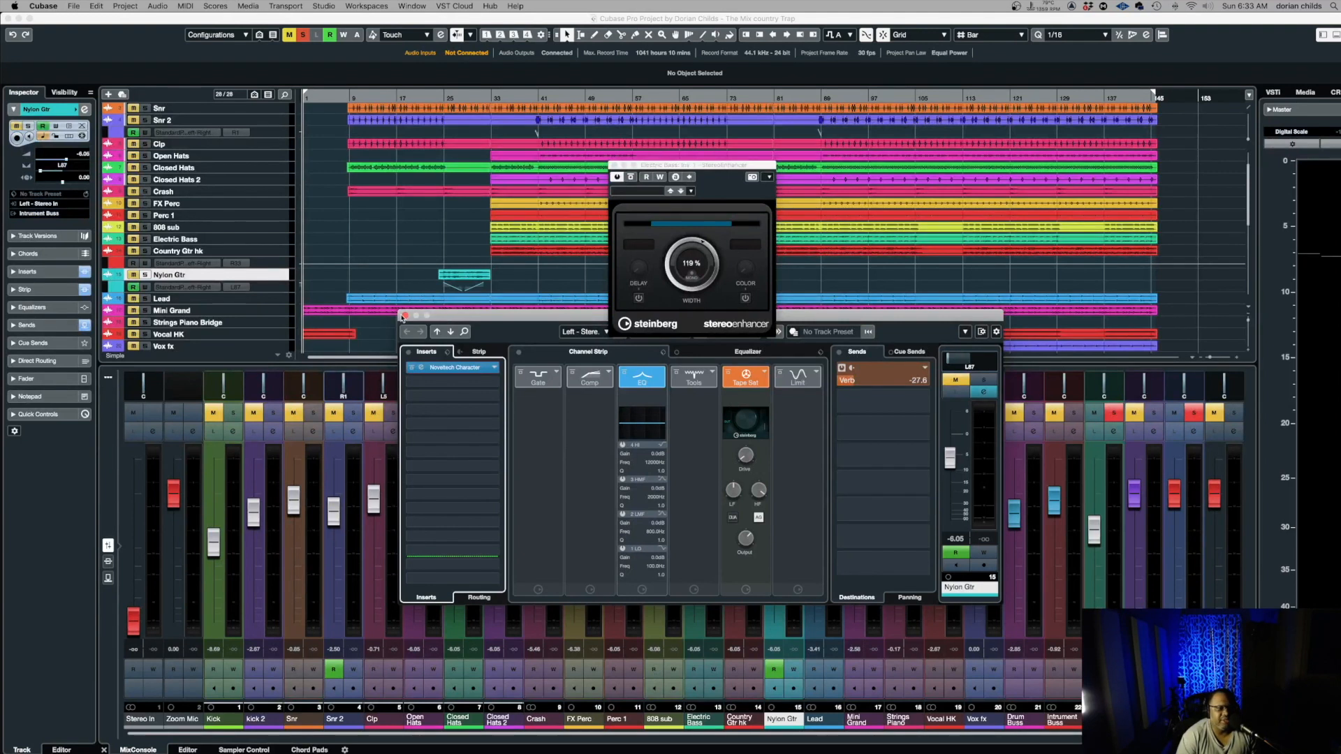
left_click(403, 317)
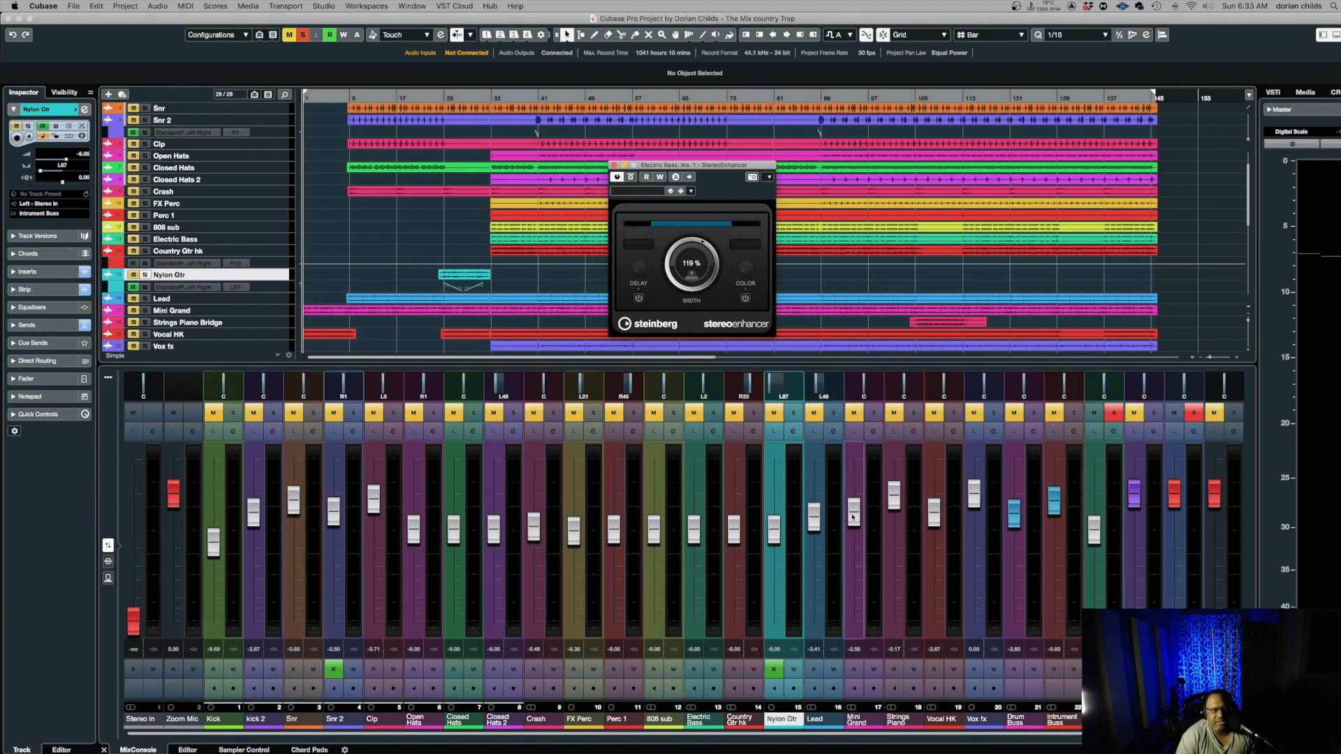
Check the saturation sections in the Lead and Intrument Buss channel strips, closing each channel's settings after viewing
left_click(834, 431)
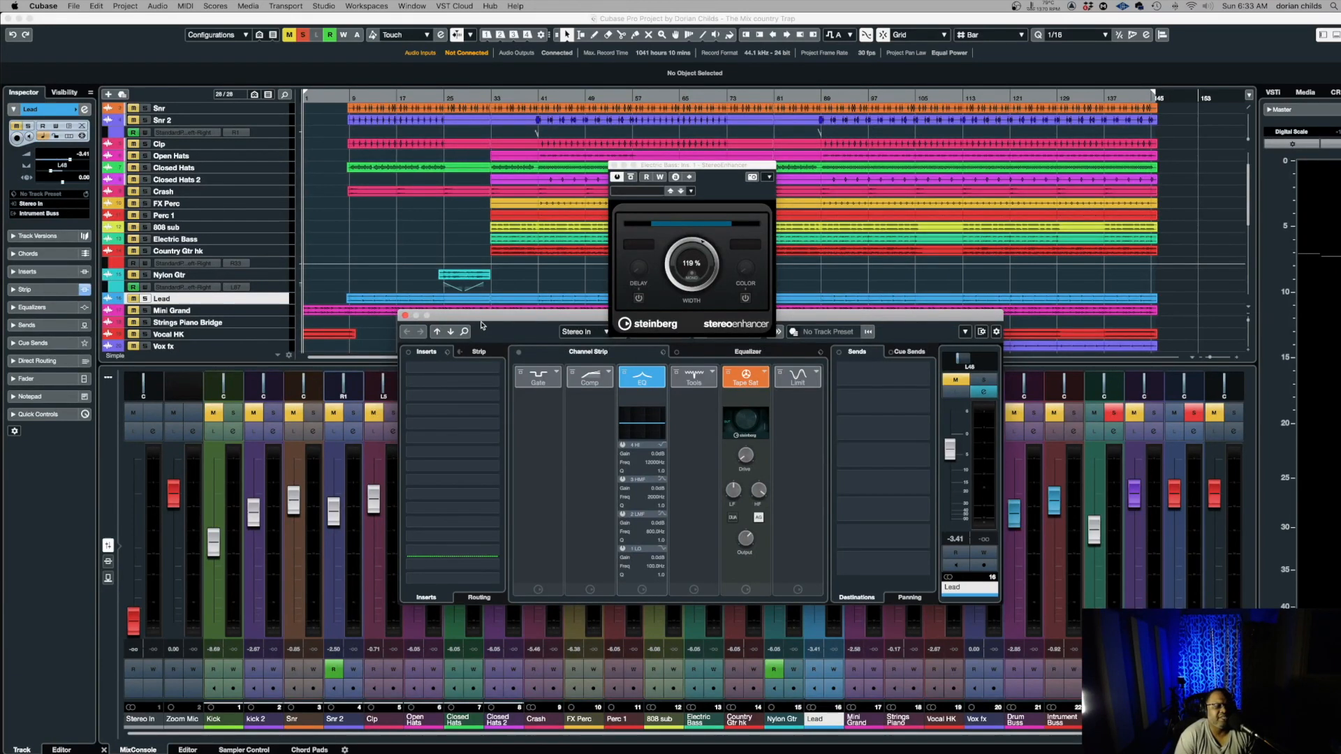
left_click(404, 316)
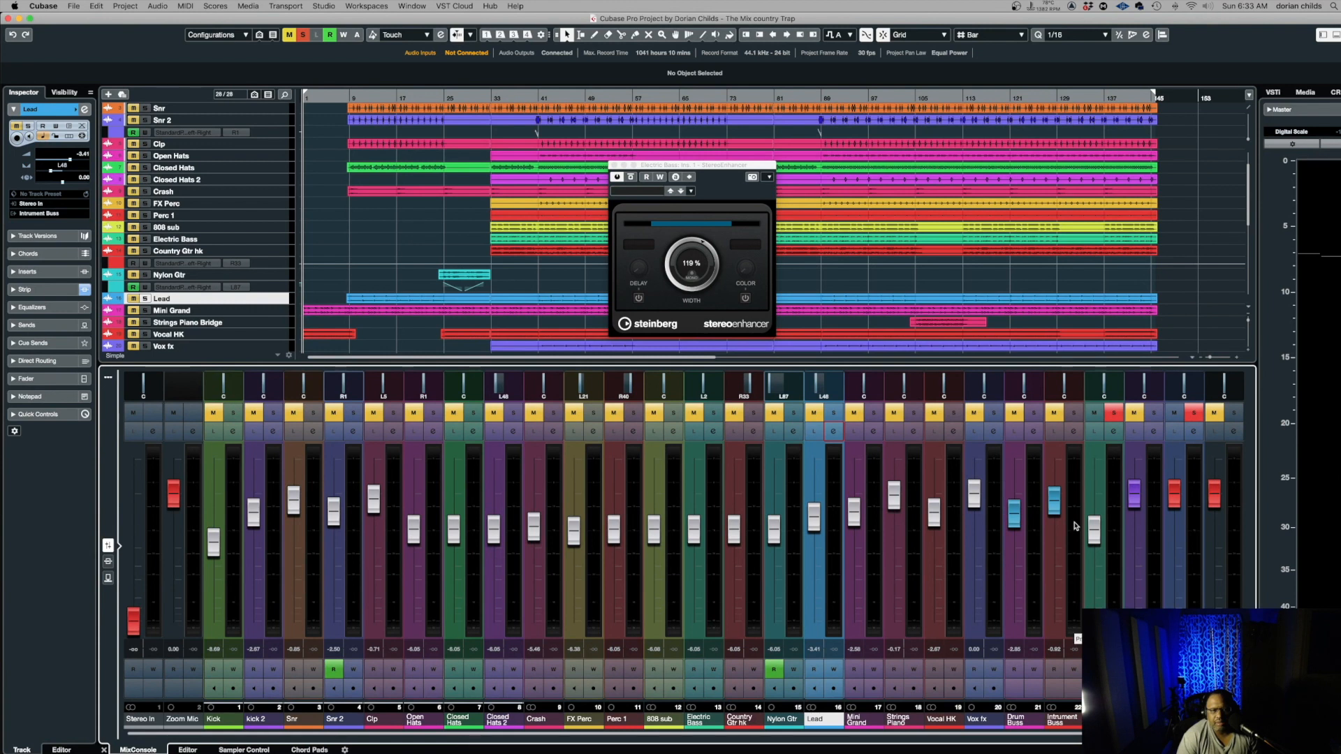
left_click(1073, 431)
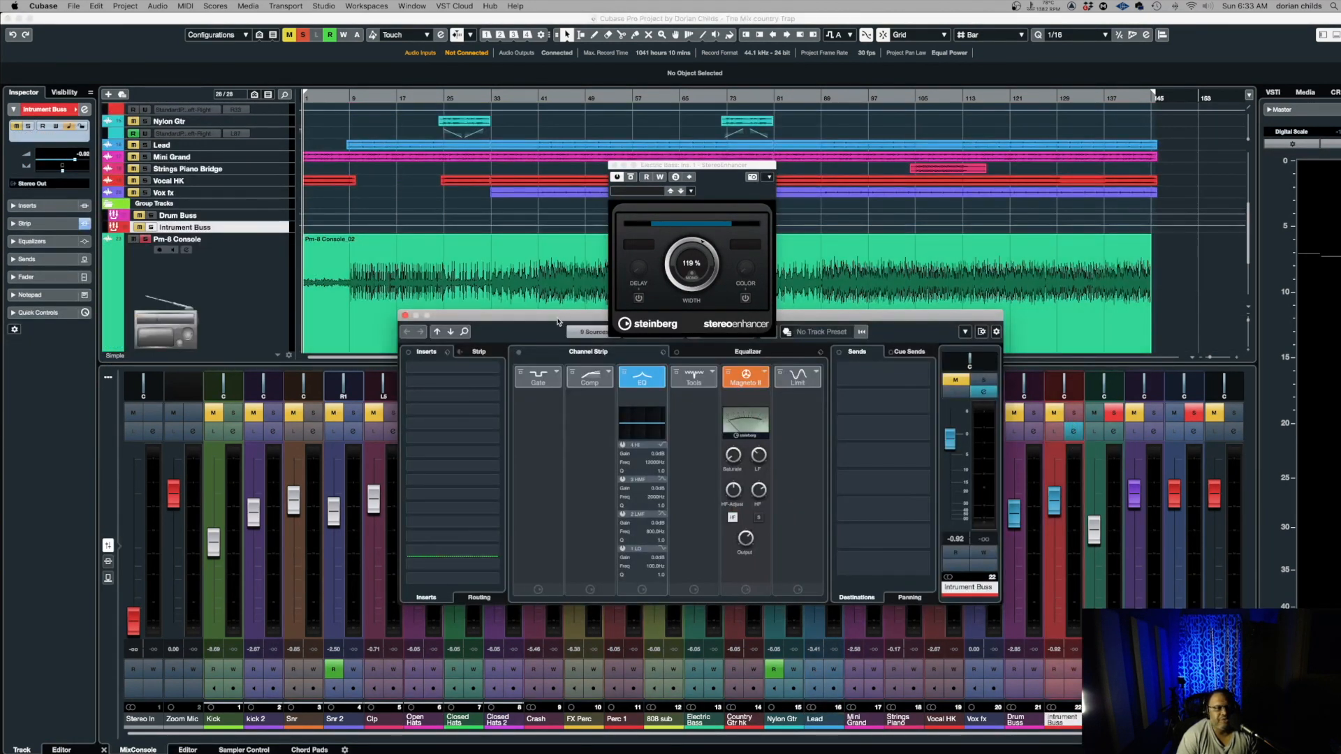
left_click_drag(559, 323, 547, 398)
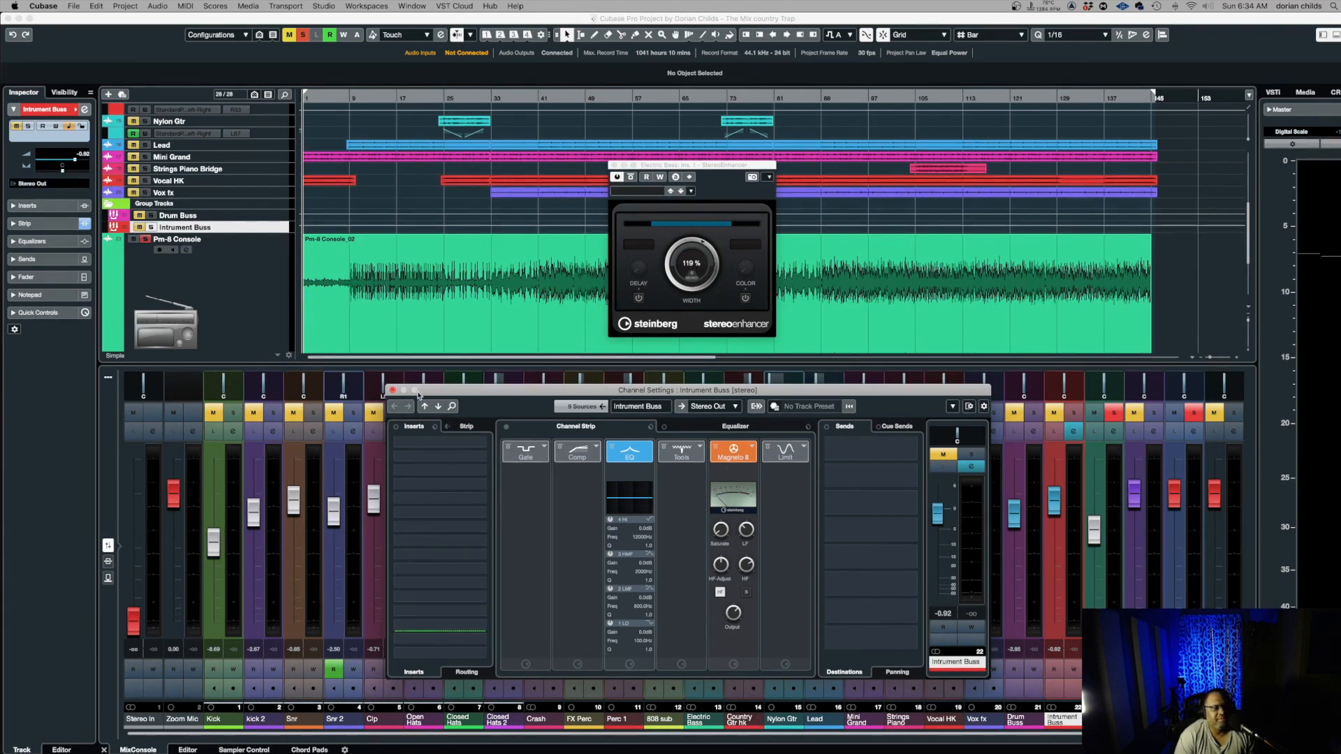
left_click(392, 390)
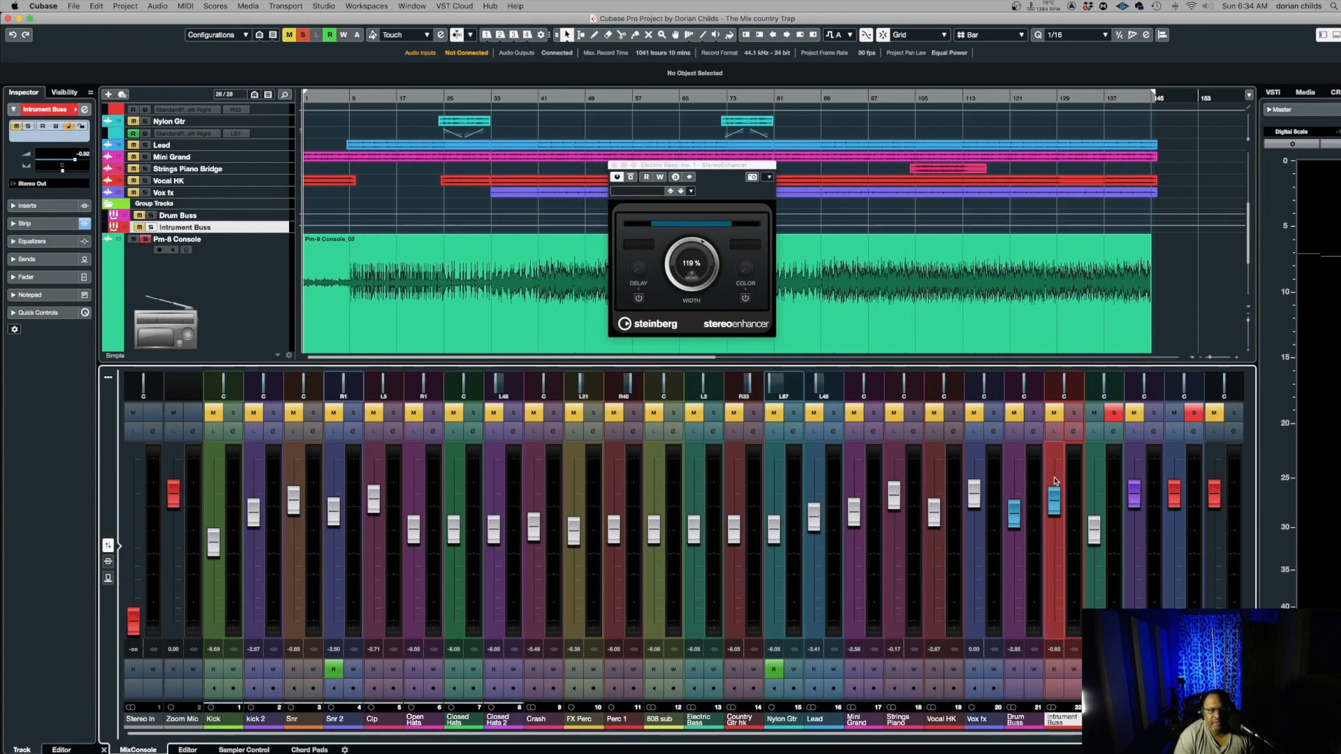
Examine the MannyM Reverb insert on the Verb channel, and close the plug-in and channel settings
left_click(1153, 436)
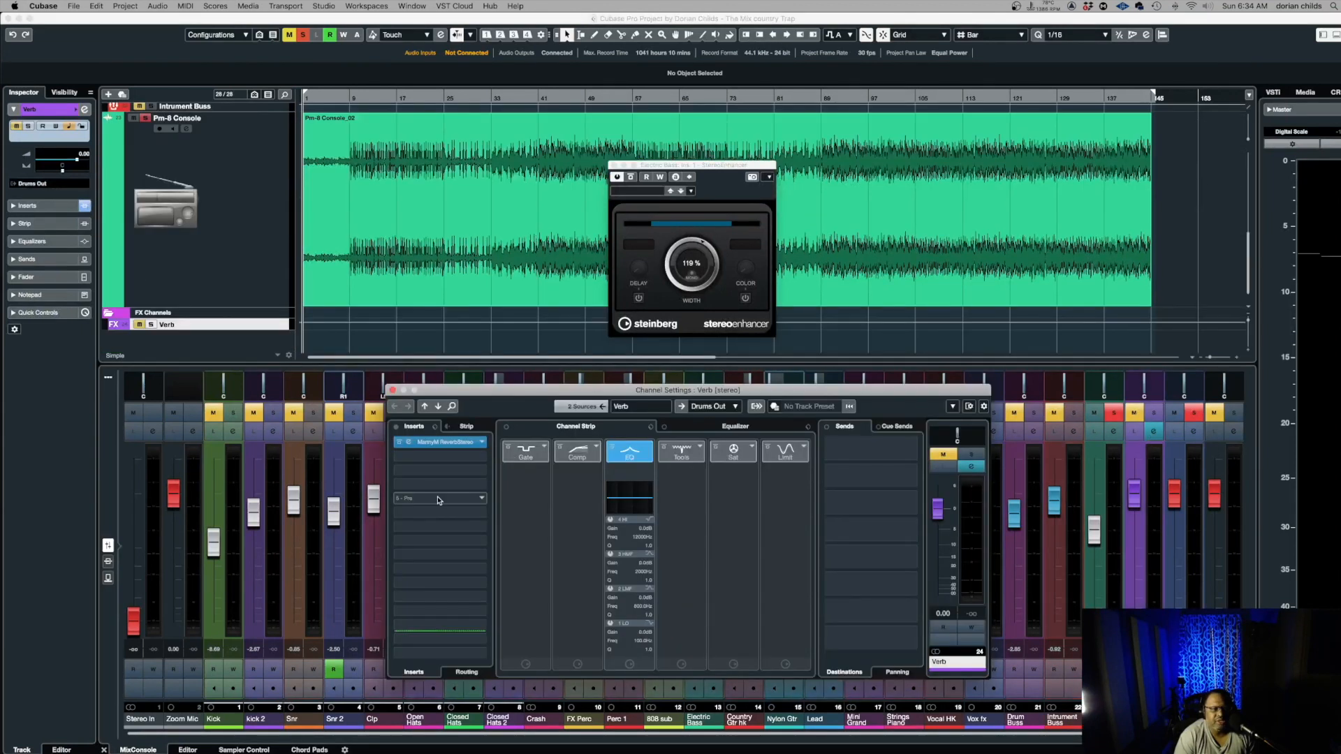
left_click(408, 442)
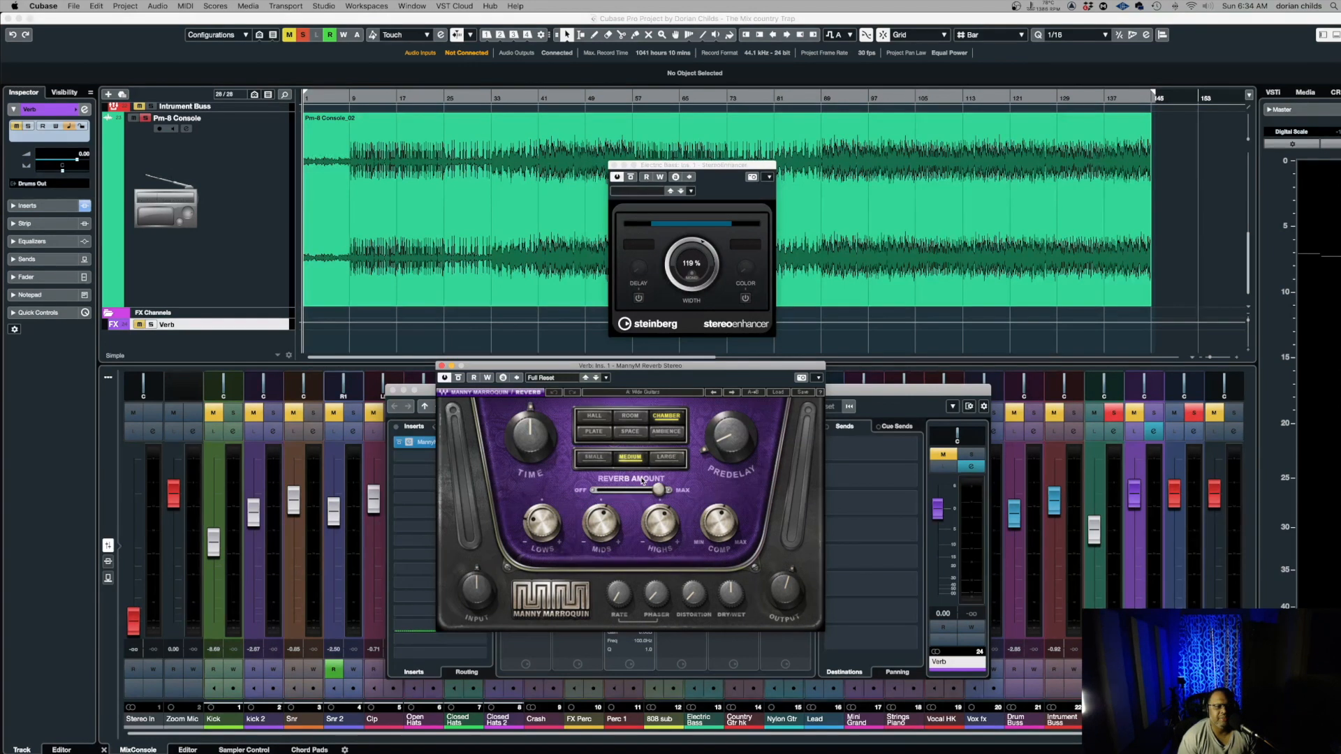
left_click(440, 365)
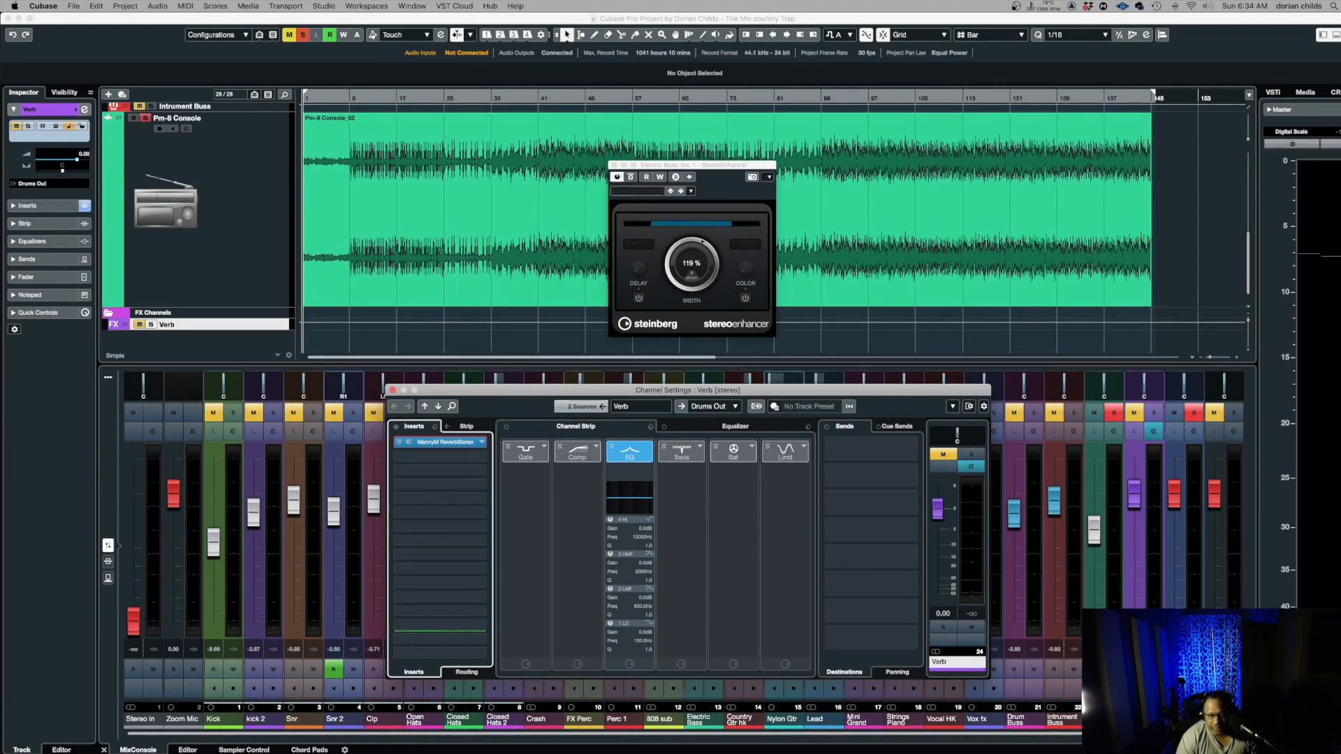
left_click(1185, 720)
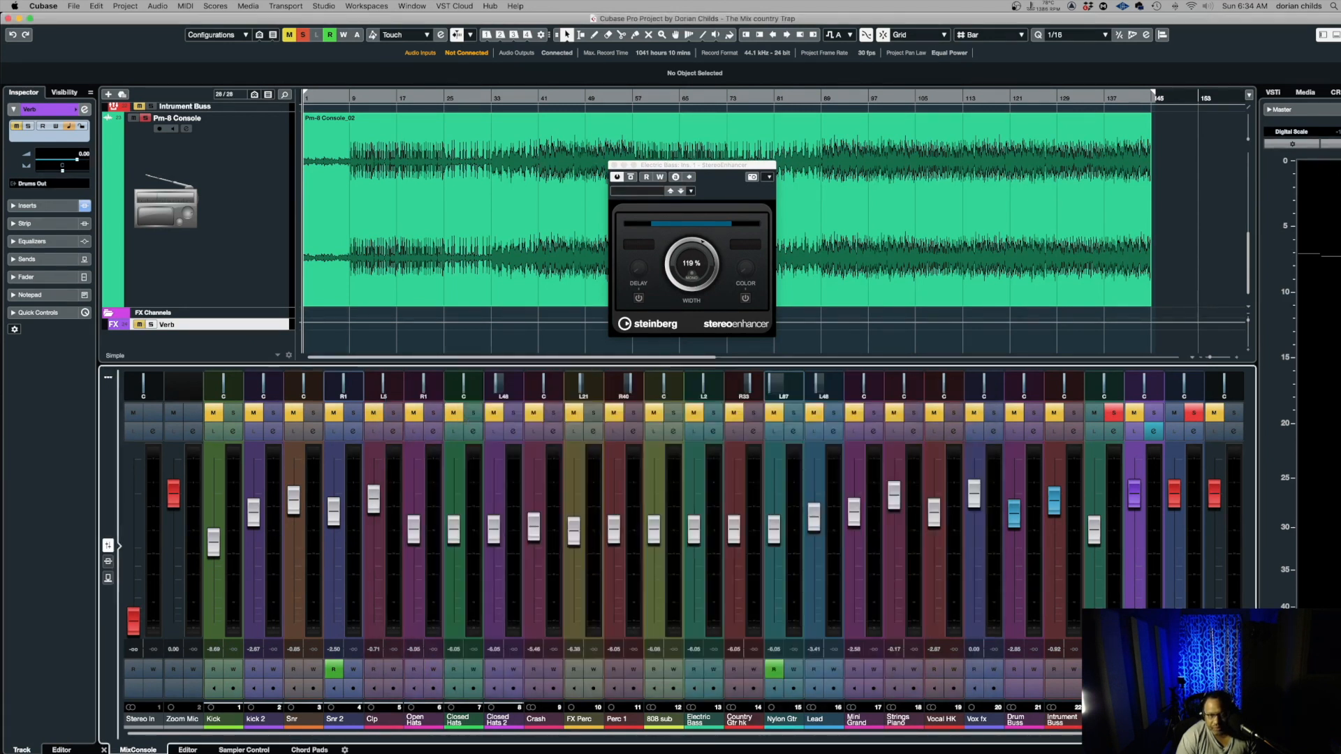
Open the Stereo Out channel settings and close the Electric Bass's StereoEnhancer window
left_click(1194, 432)
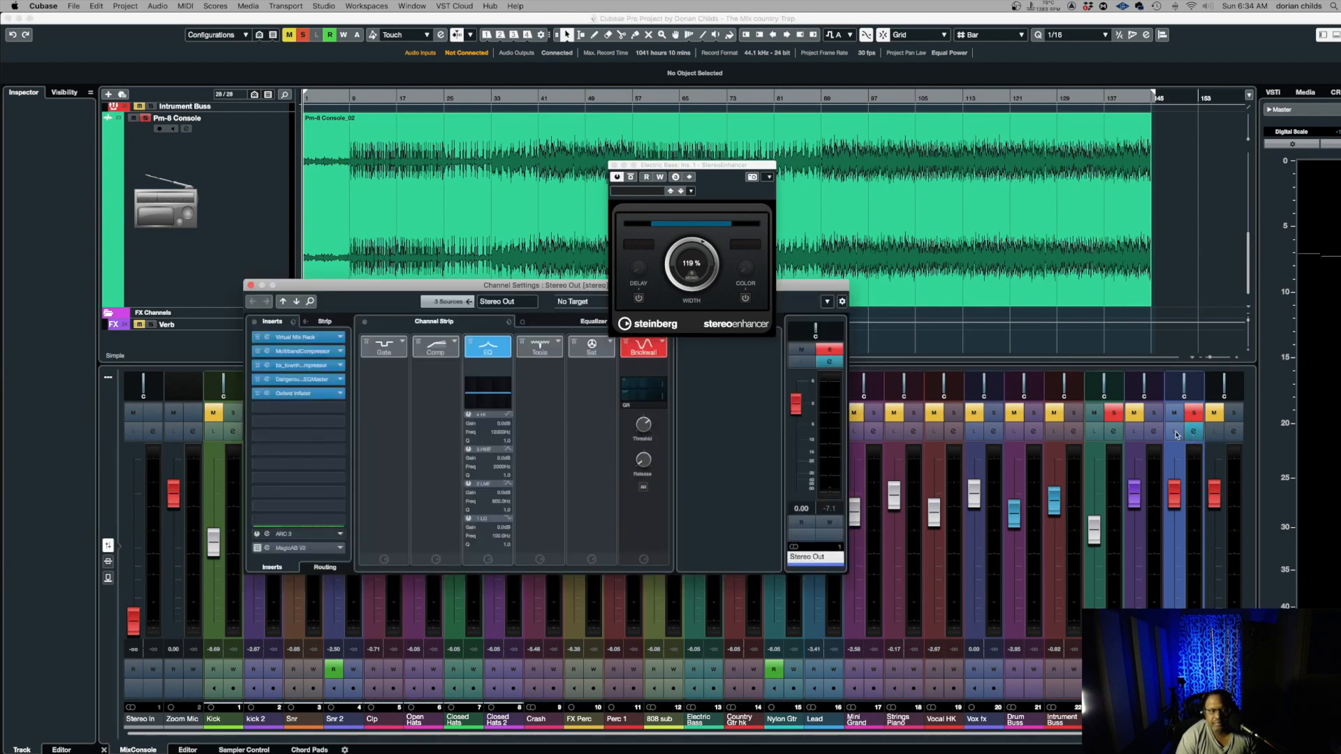
left_click_drag(399, 288, 554, 354)
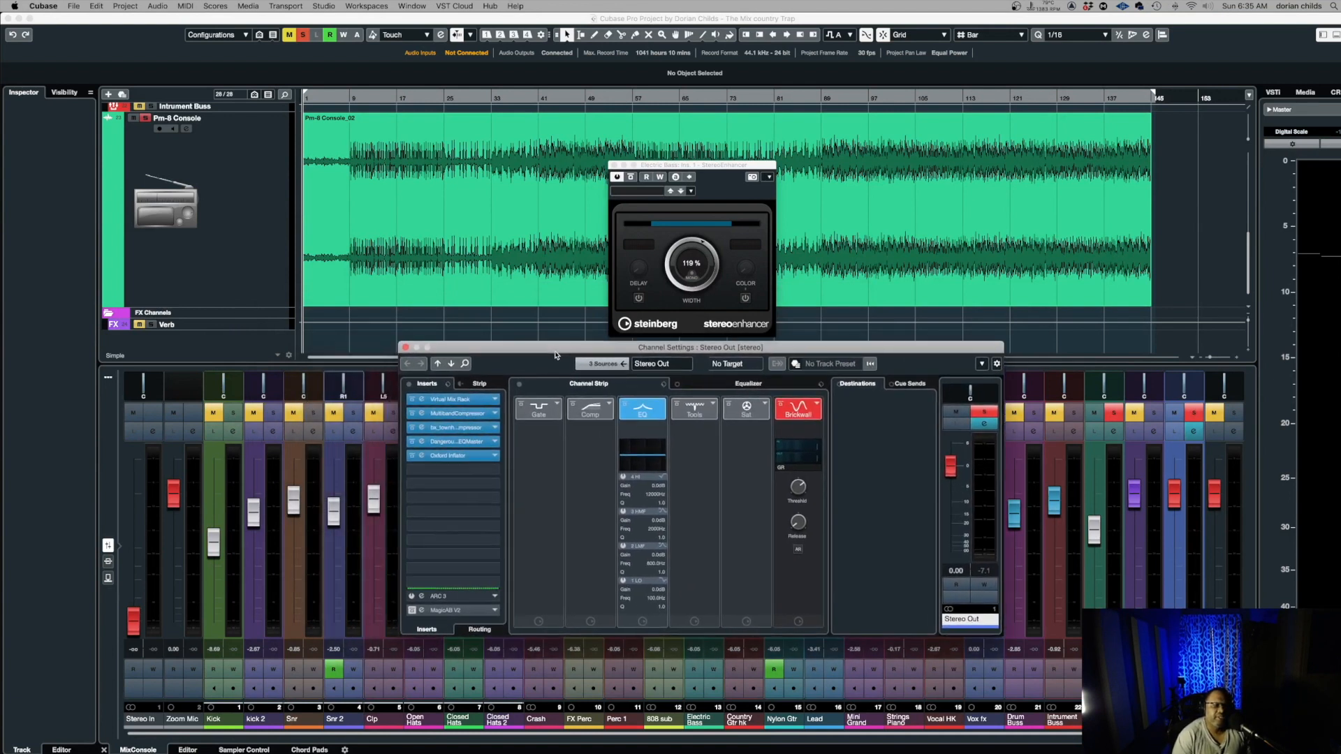
left_click(614, 166)
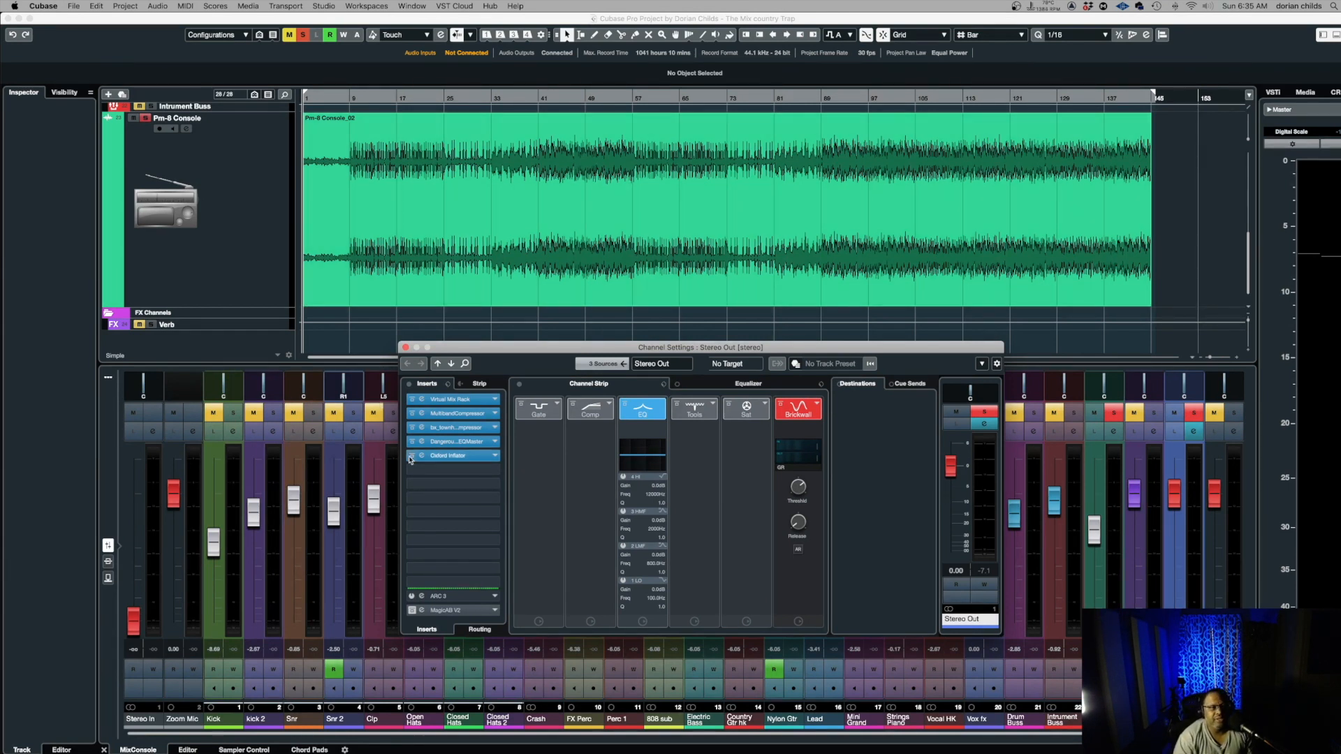
Inspect the Virtual Mix Rack and MultibandCompressor inserts on the Stereo Out channel, closing each plug-in after viewing
left_click(421, 401)
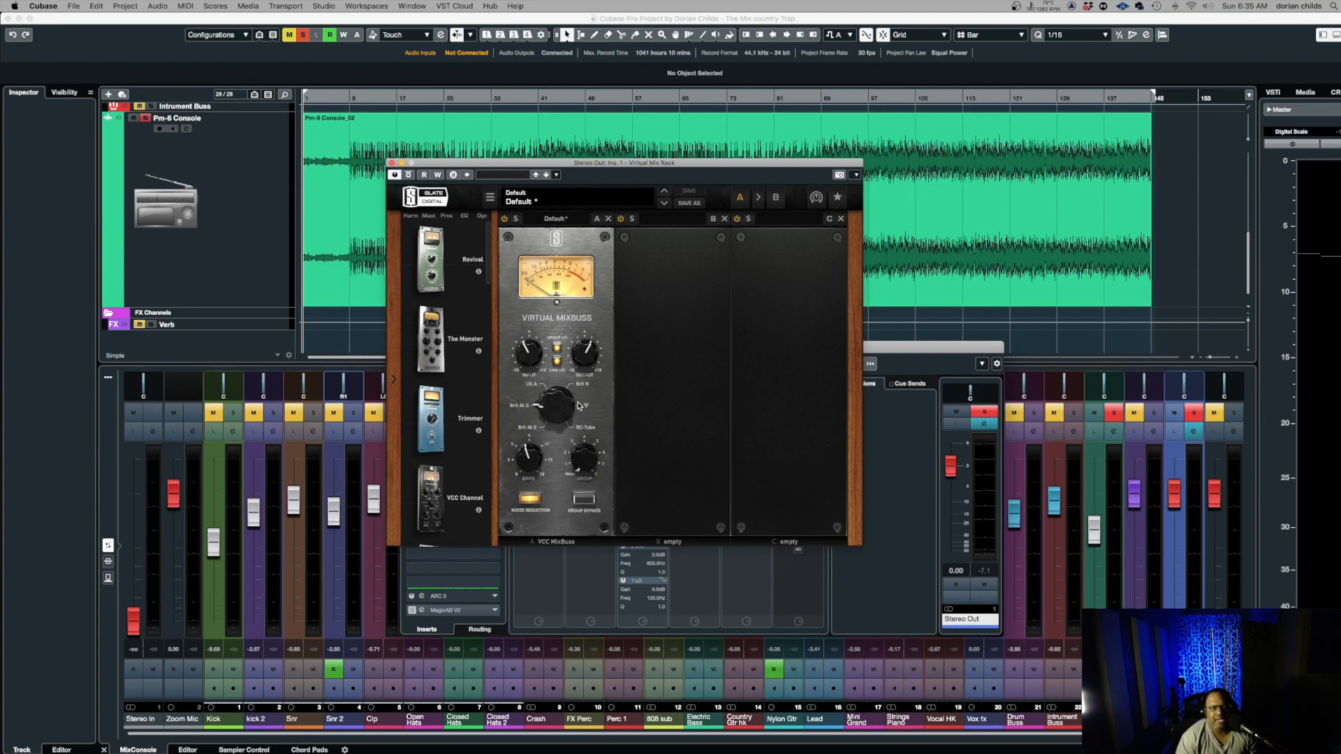
left_click(392, 164)
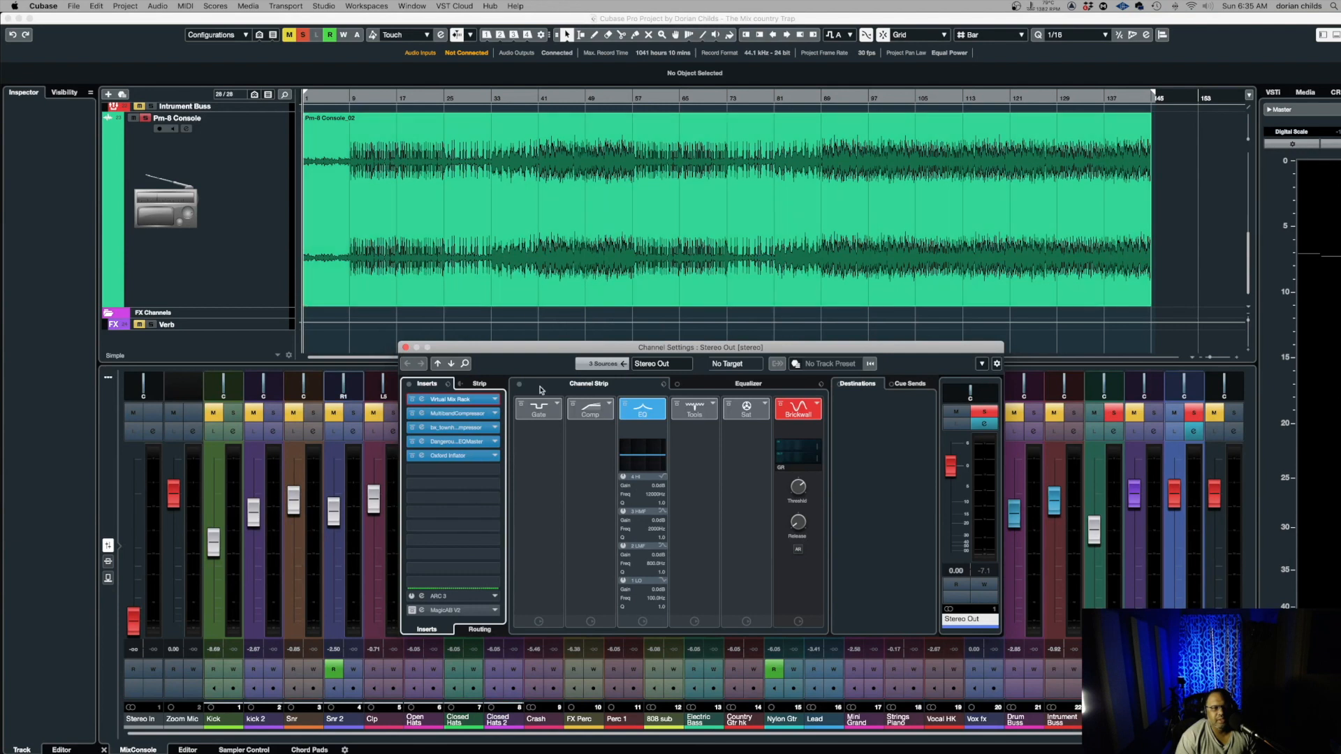
left_click(421, 415)
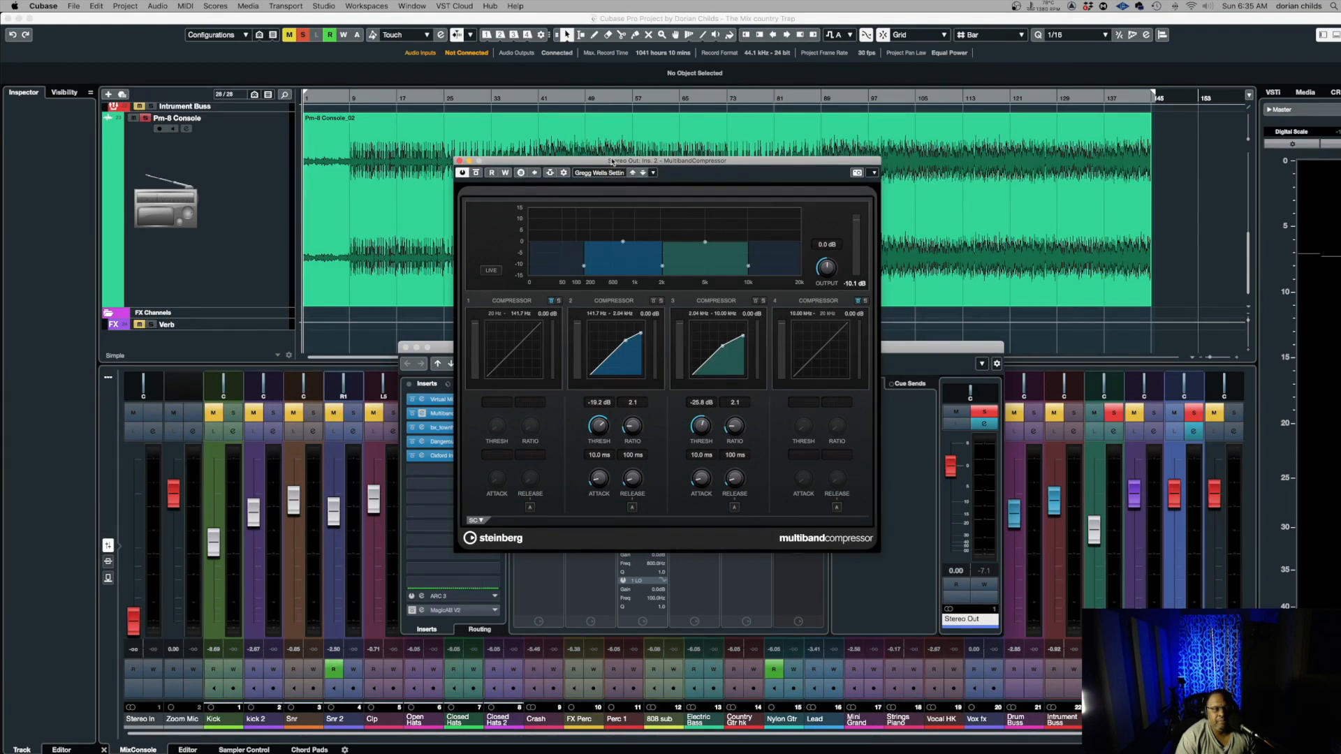
left_click_drag(612, 162, 713, 192)
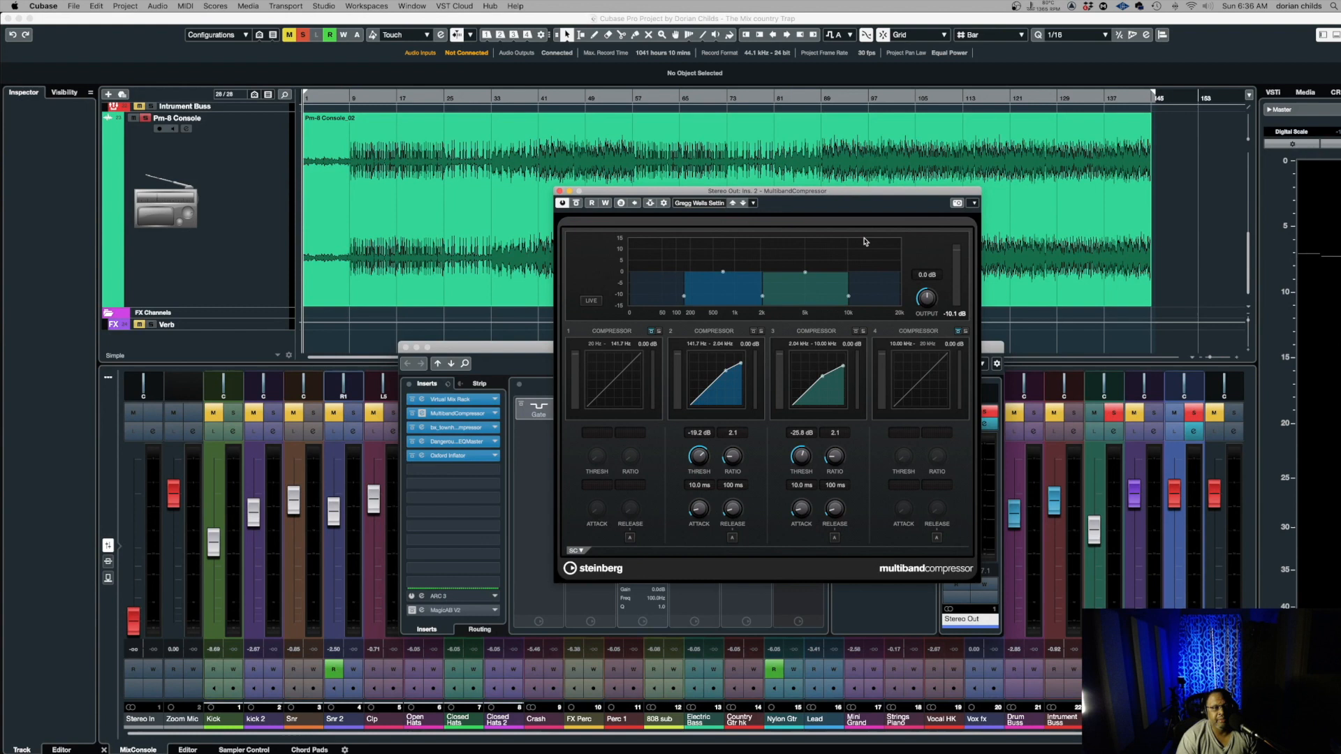
left_click(559, 192)
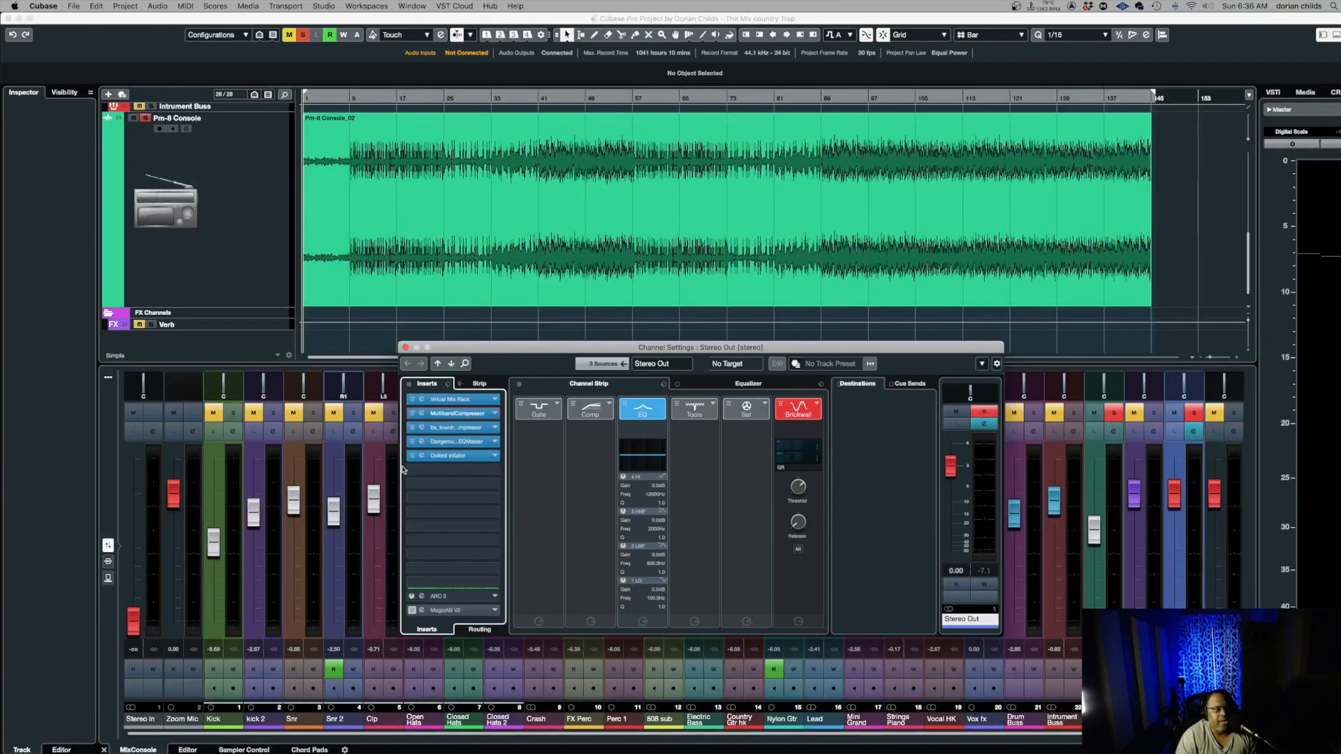
Examine the bx_townhouse Buss Compressor settings on the Stereo Out channel and close the plug-in
left_click(423, 431)
left_click(422, 428)
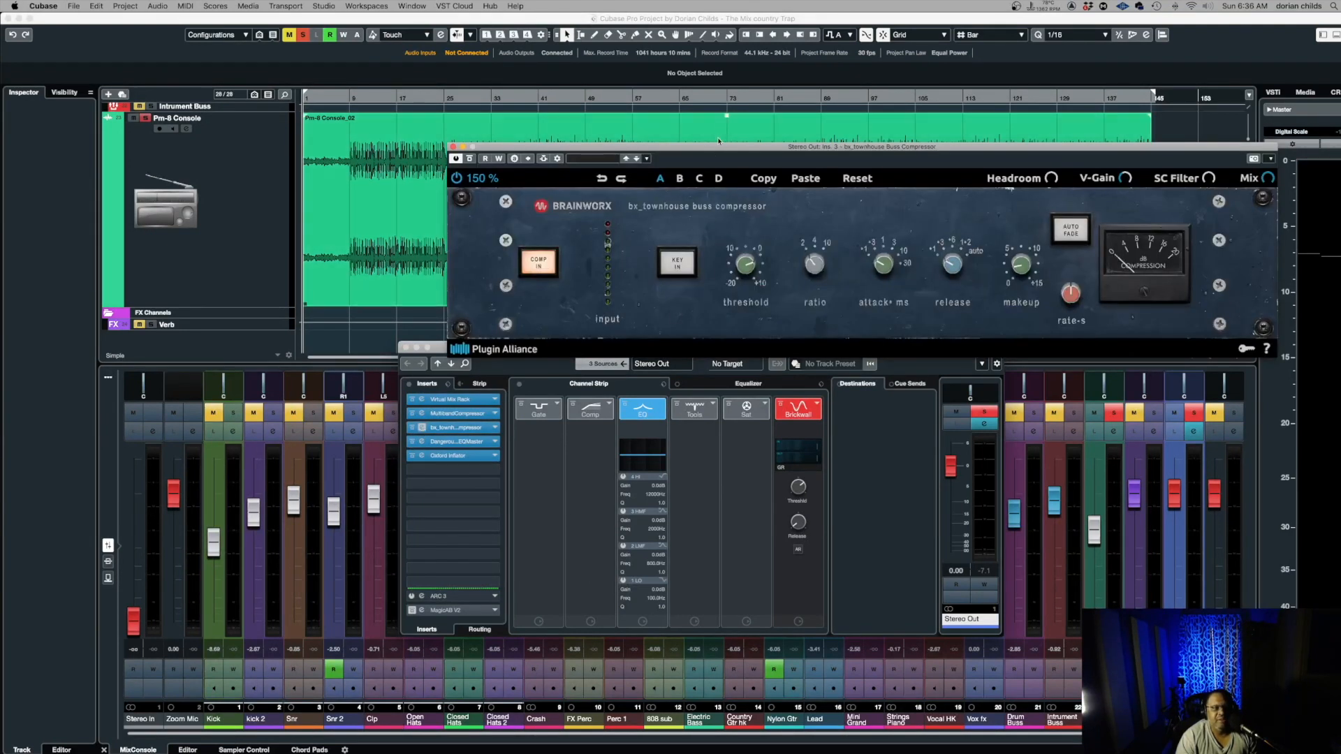
left_click_drag(724, 148, 544, 312)
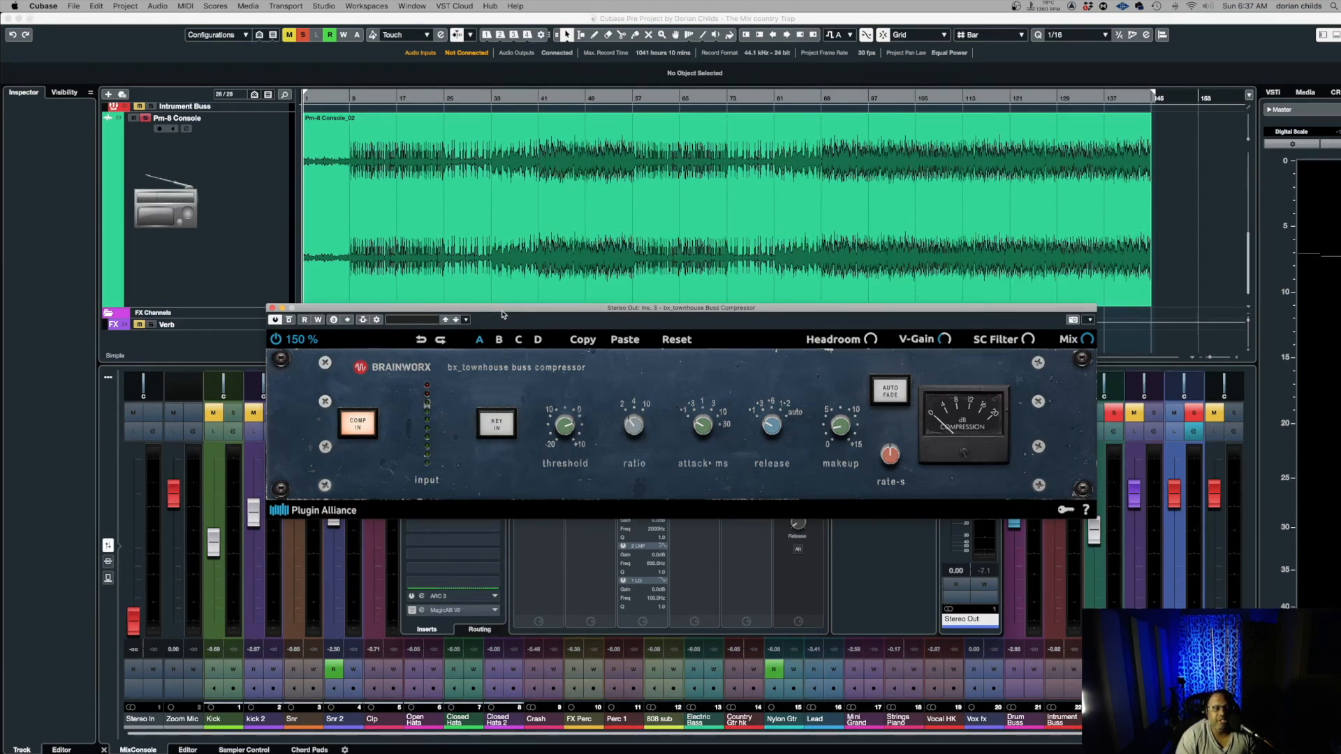
left_click_drag(503, 313, 520, 349)
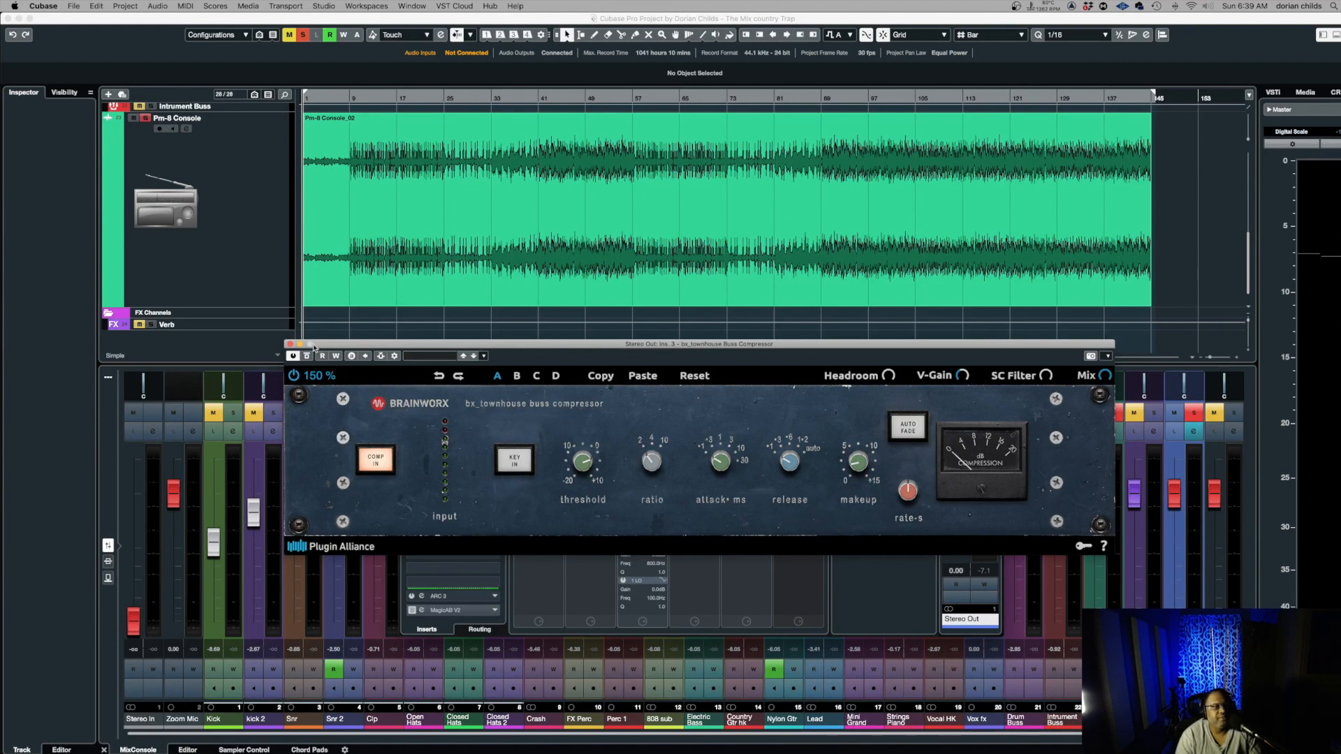
left_click(290, 344)
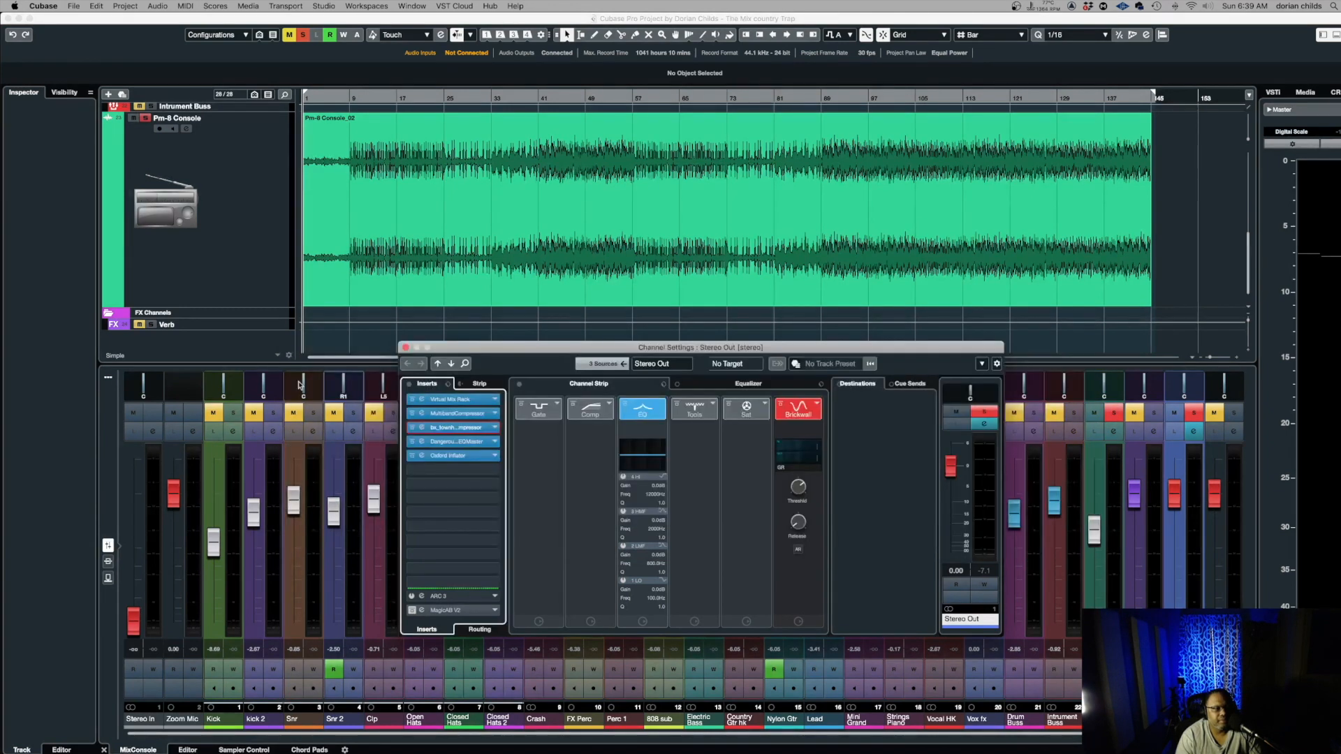
Review the Dangerous BAX EQ Master settings on the Stereo Out channel and close the plug-in
left_click(422, 446)
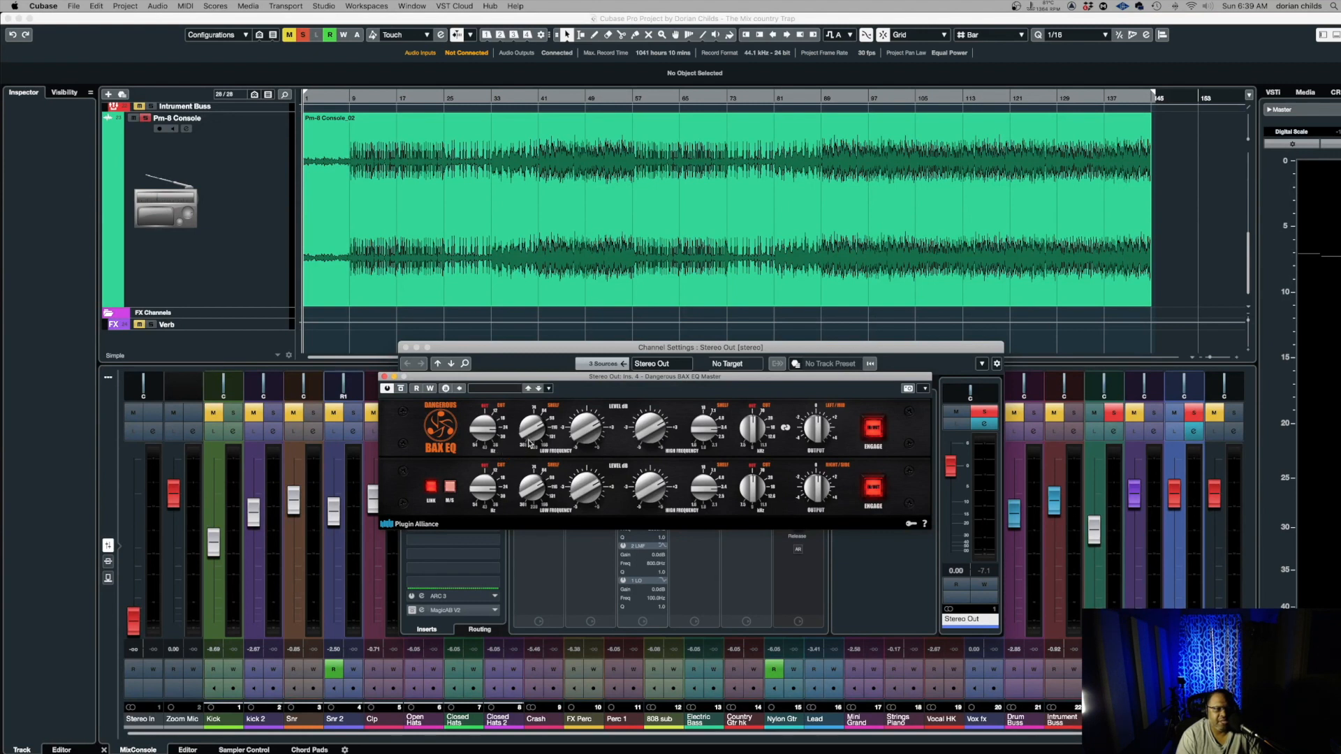
left_click_drag(591, 377, 785, 214)
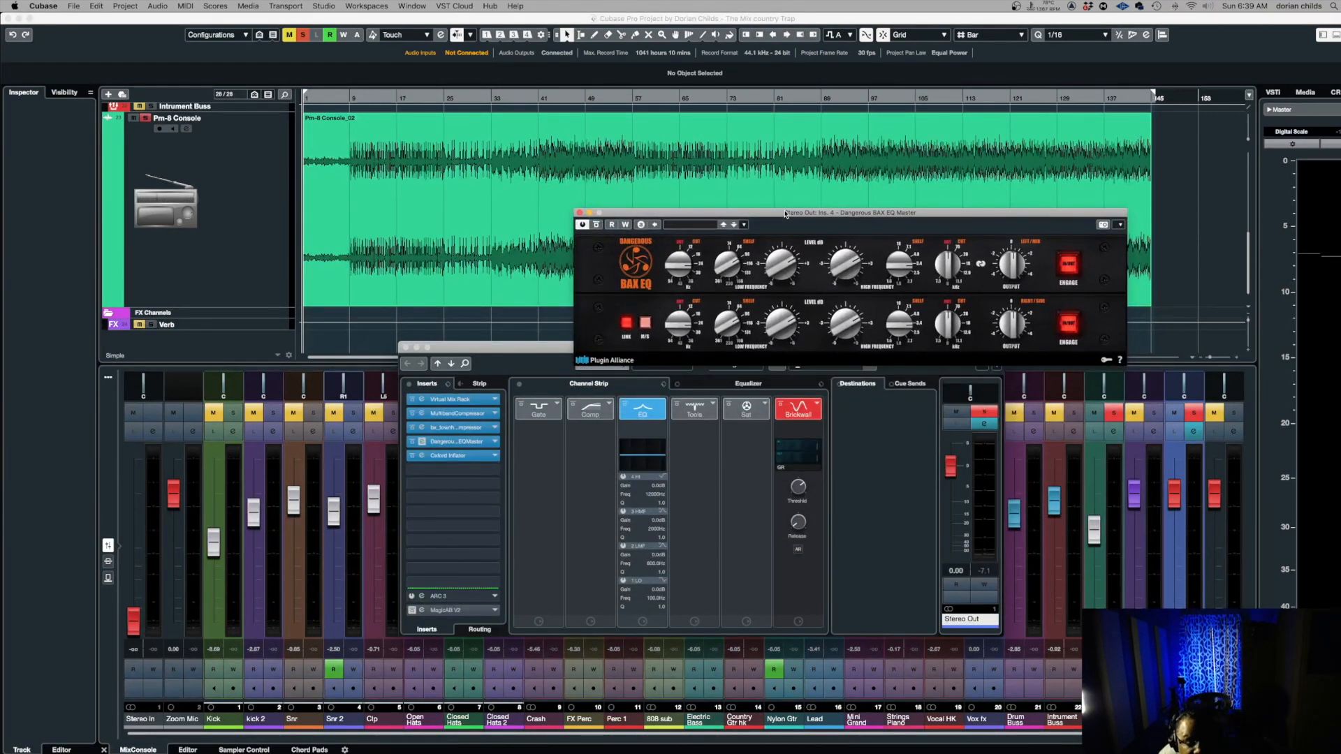
left_click_drag(795, 216, 800, 388)
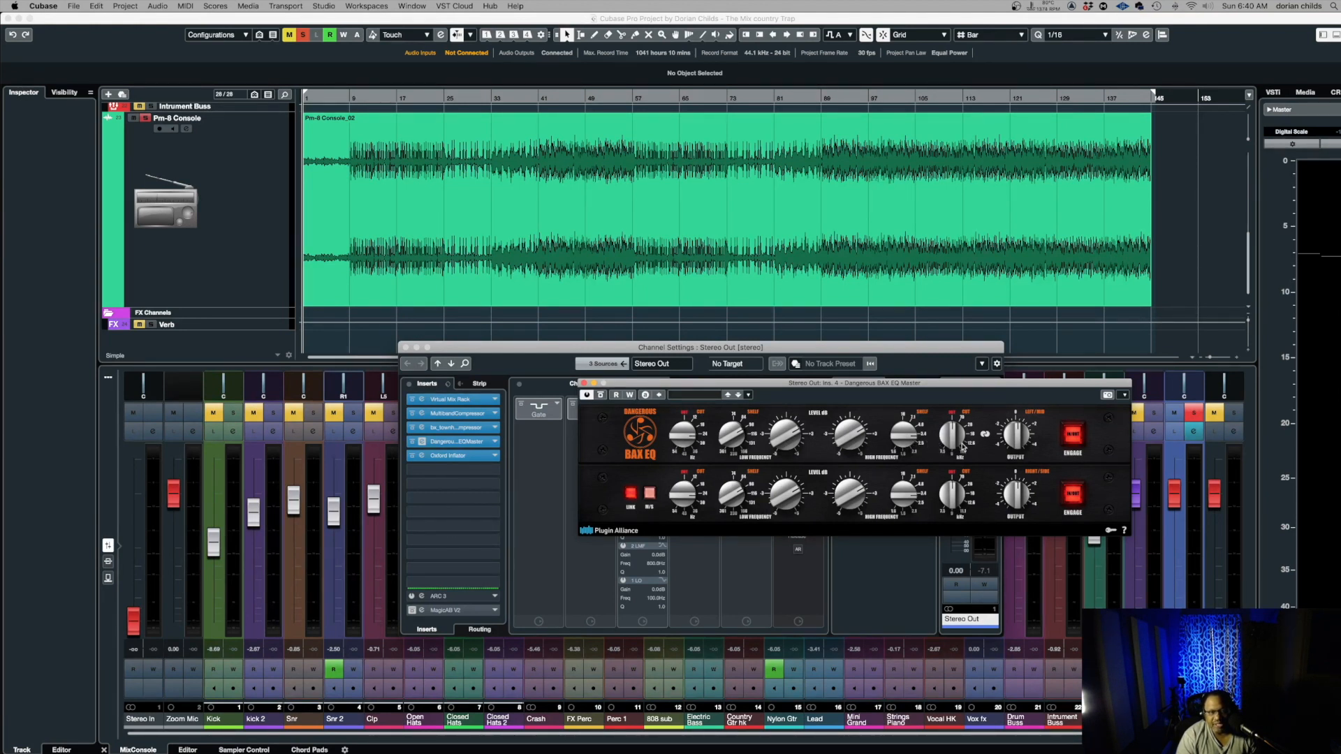
left_click_drag(989, 390, 1019, 290)
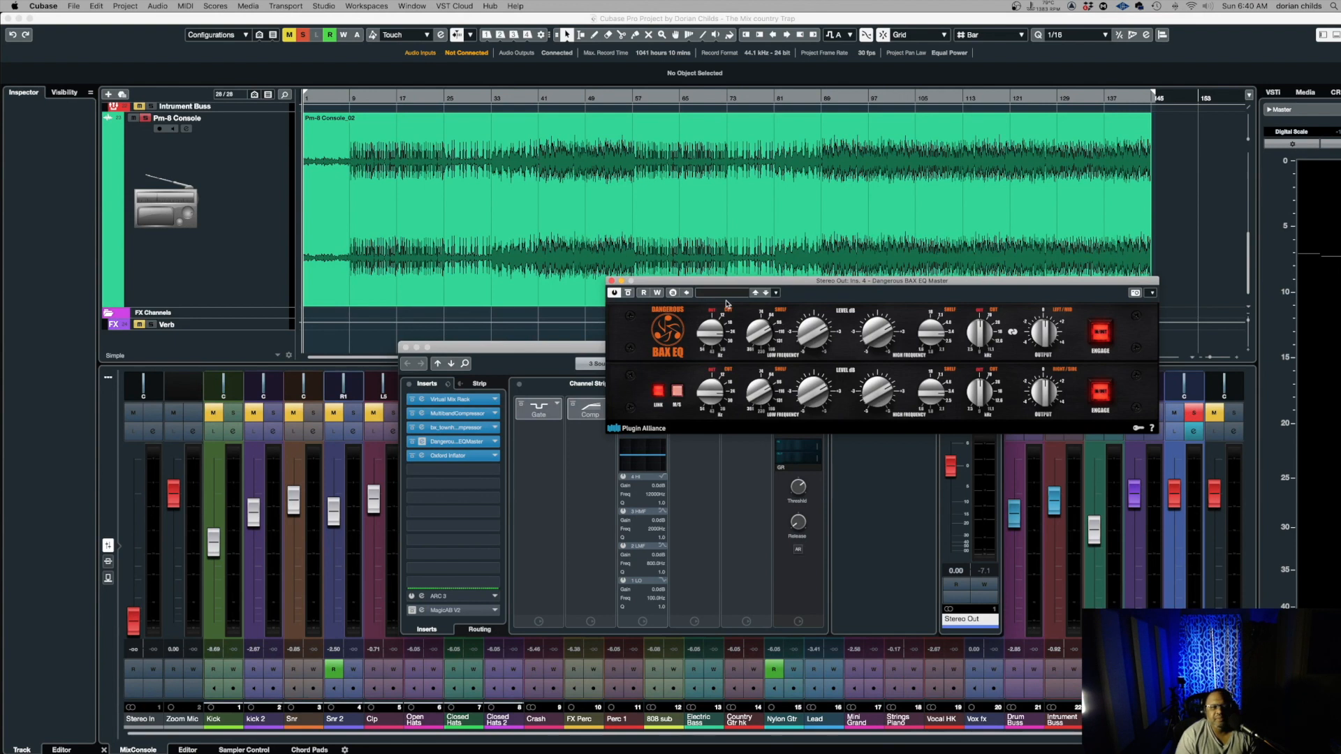
left_click_drag(725, 285, 549, 232)
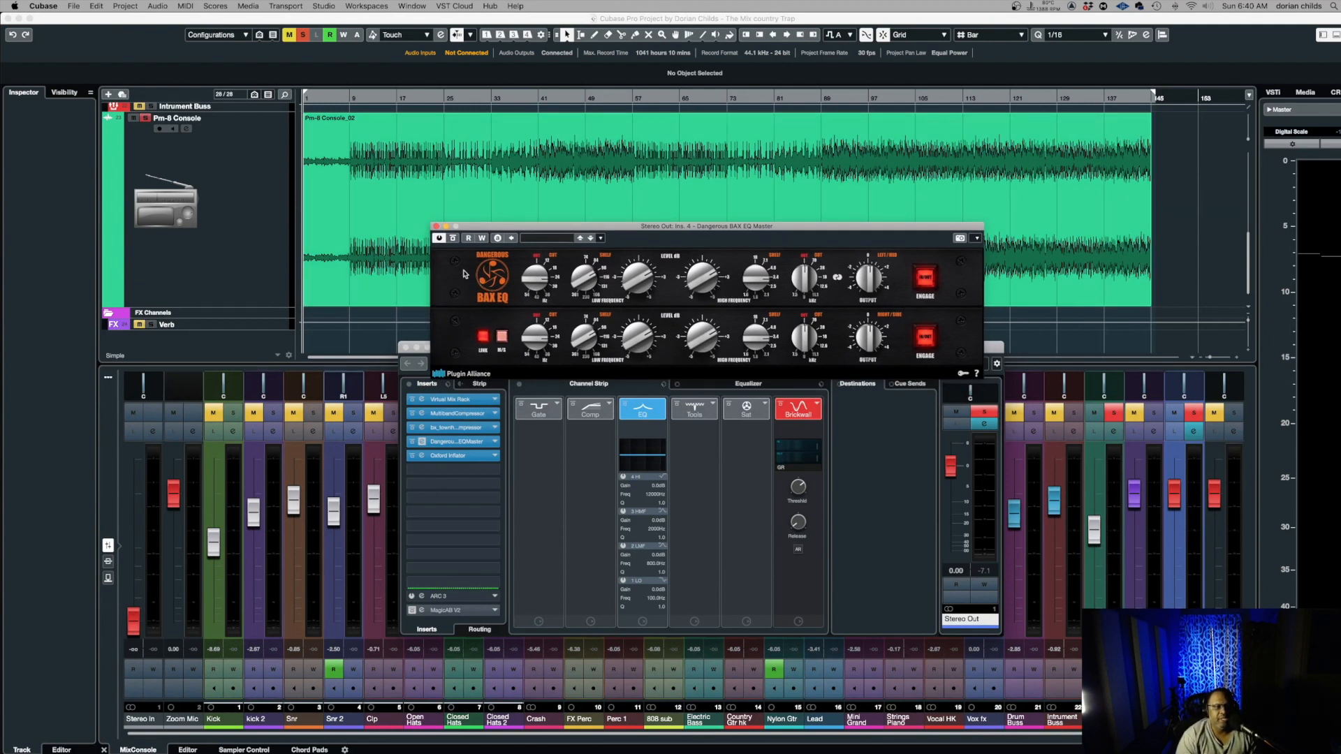
left_click(436, 225)
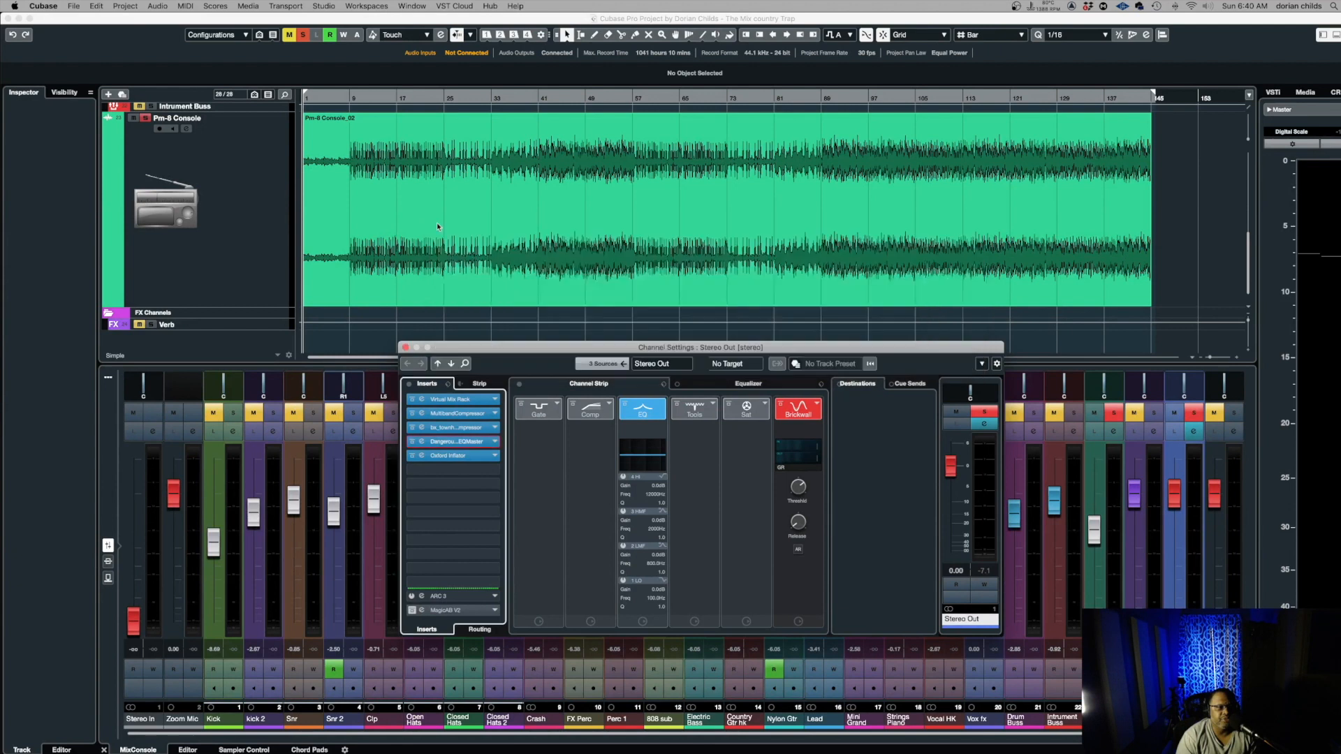
Toggle the Stereo Out's Oxford Inflator bypass on and off, examine the plug-in's settings and close it
left_click(412, 458)
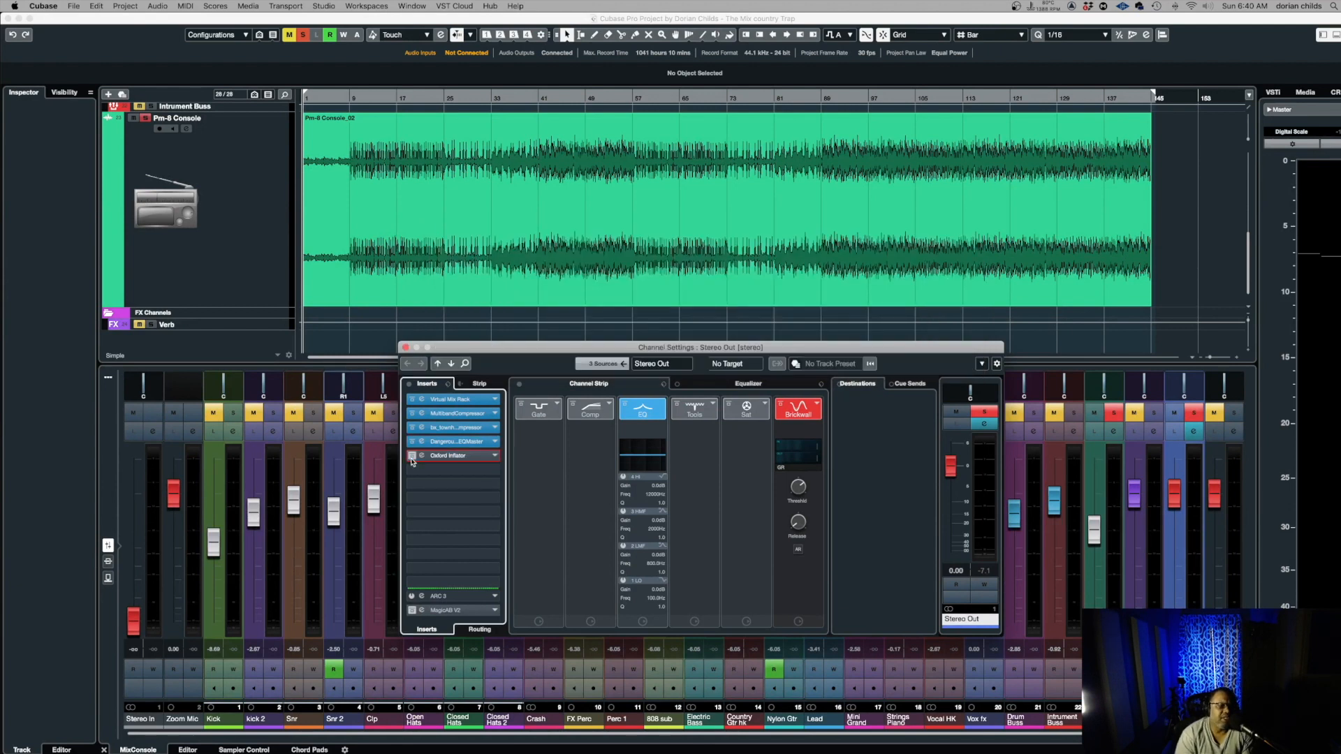
left_click(413, 458)
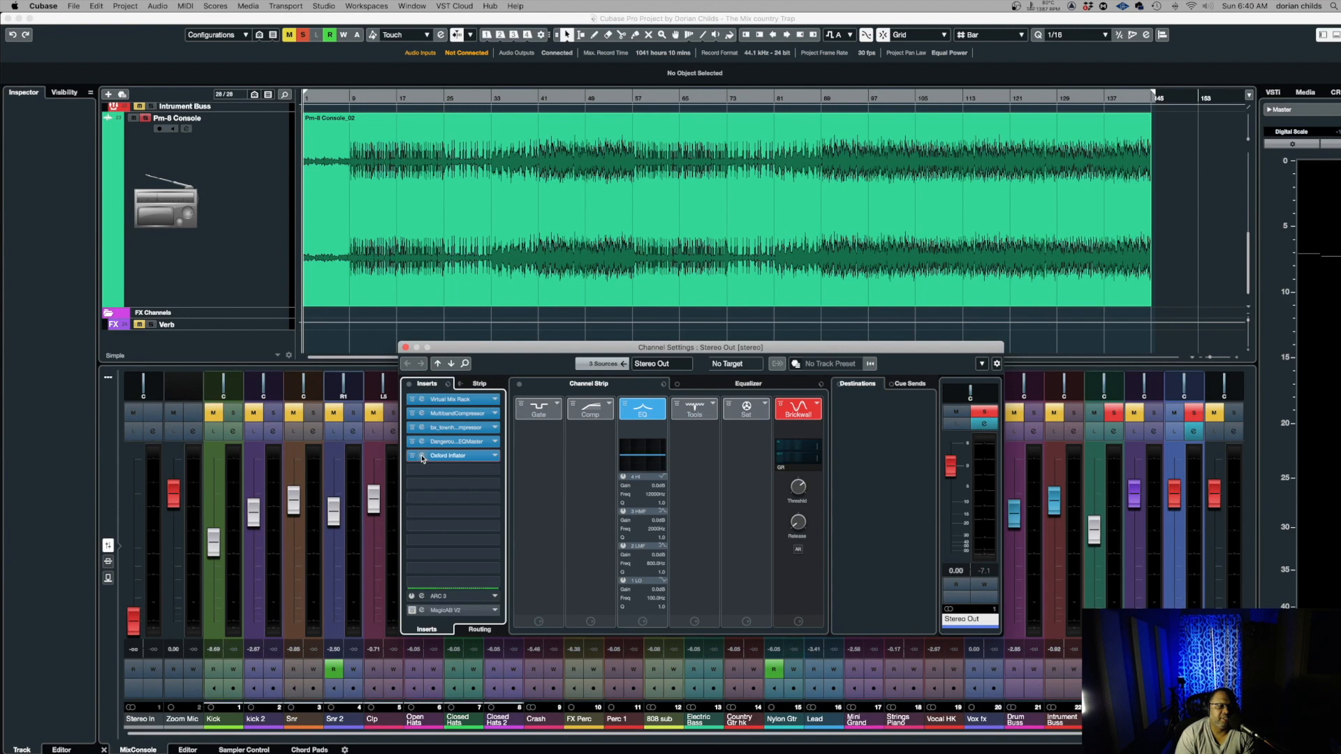
left_click(422, 457)
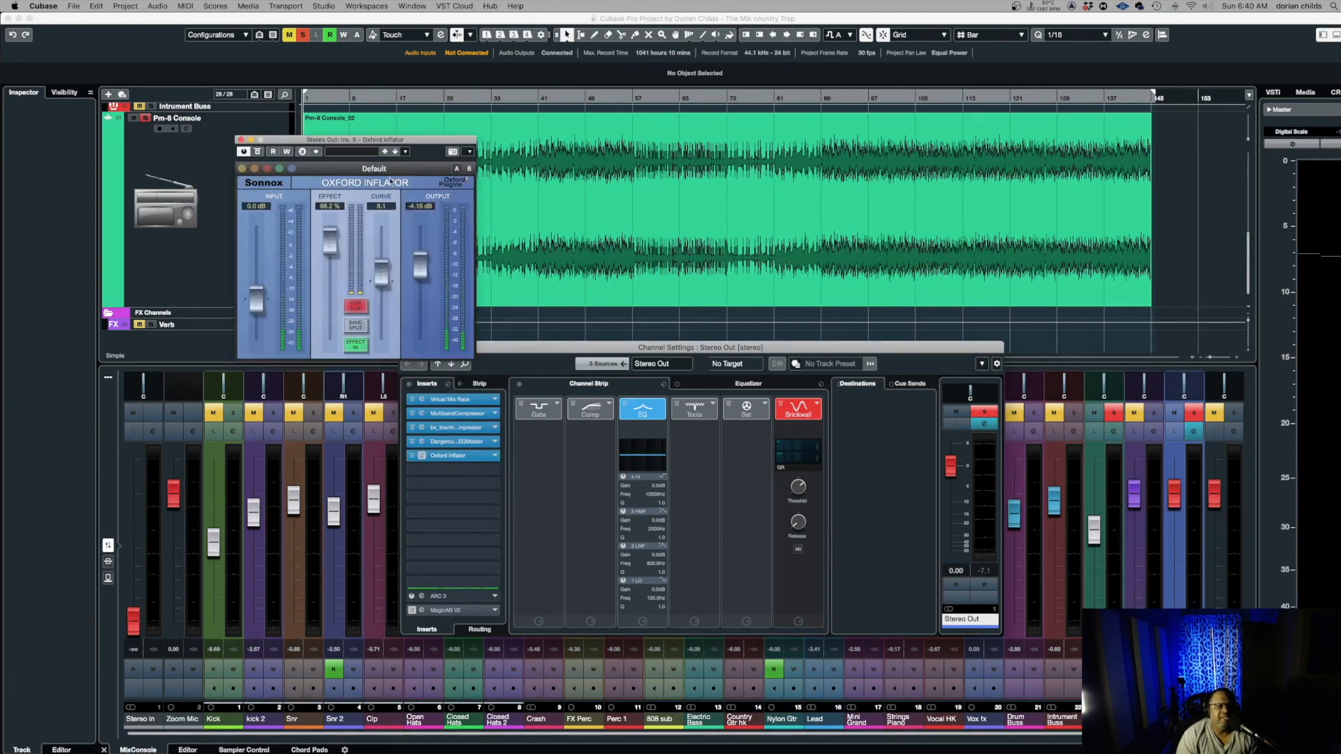
left_click_drag(368, 137, 599, 272)
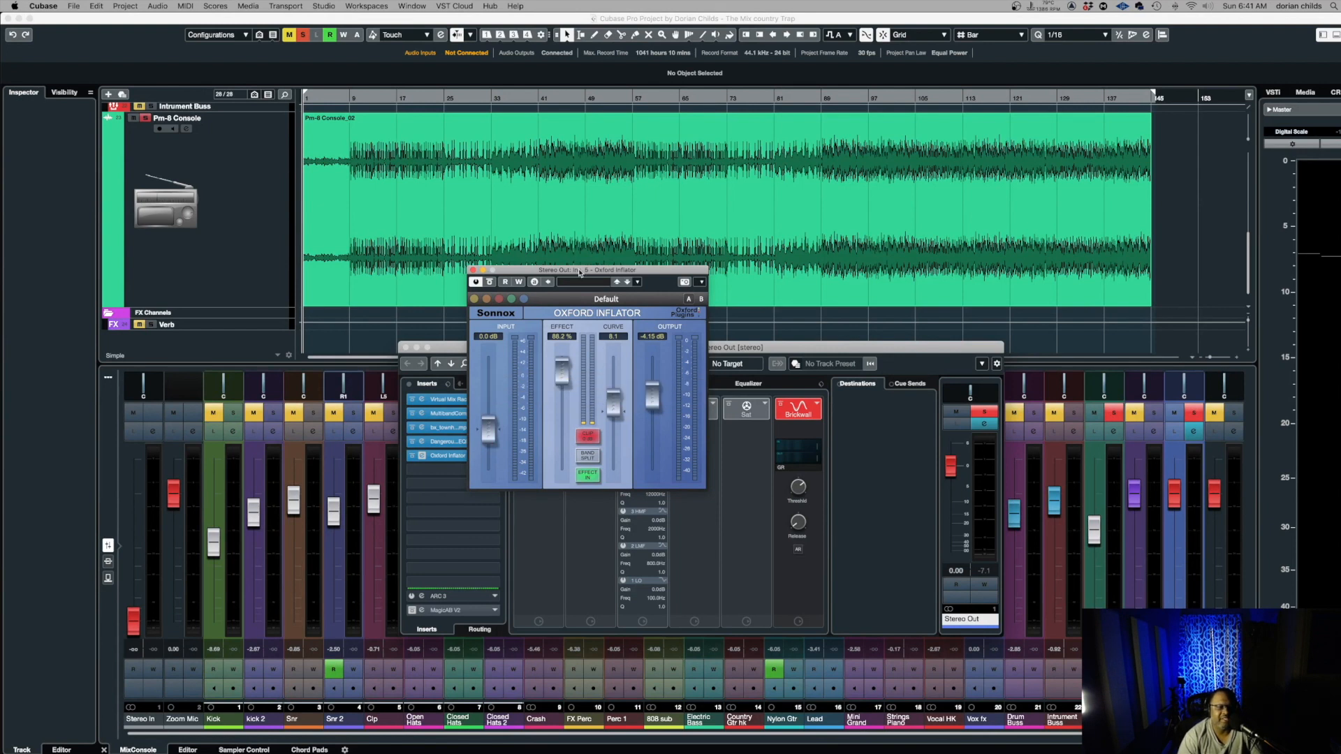
left_click_drag(582, 271, 629, 274)
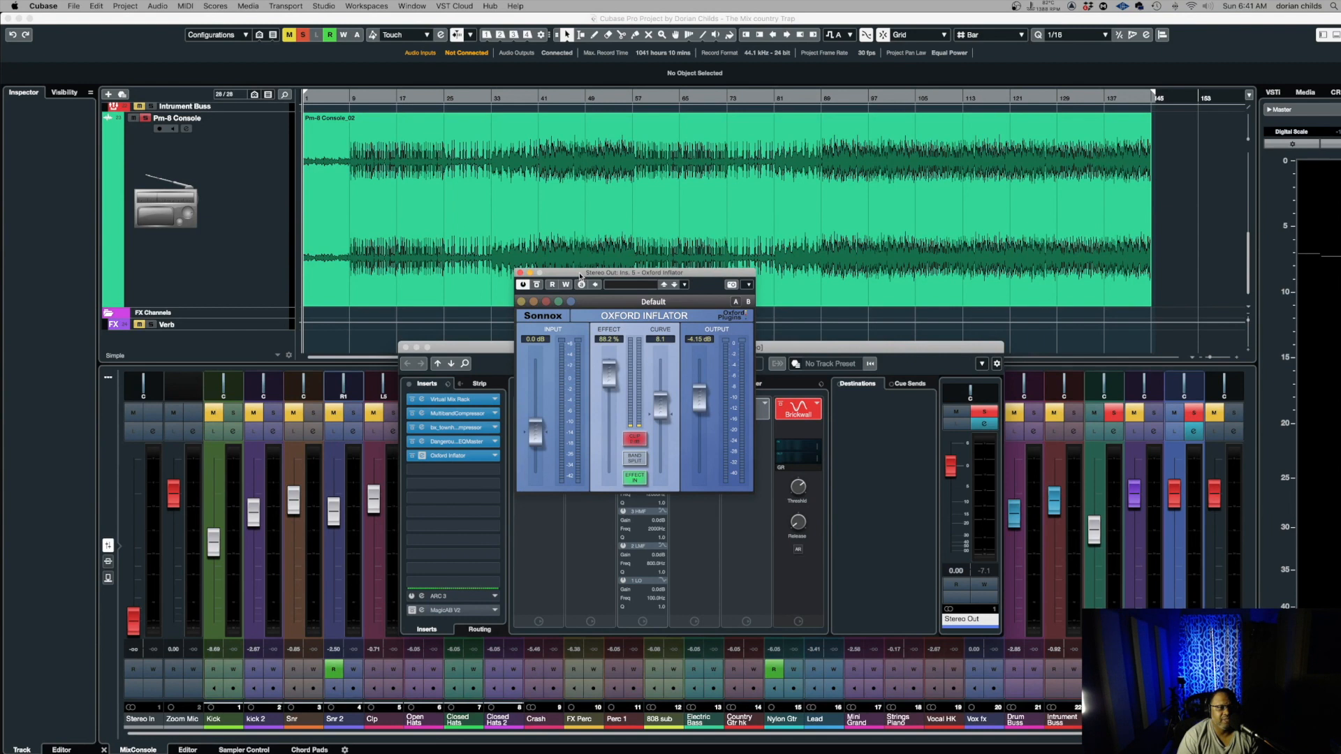
left_click_drag(580, 276, 628, 247)
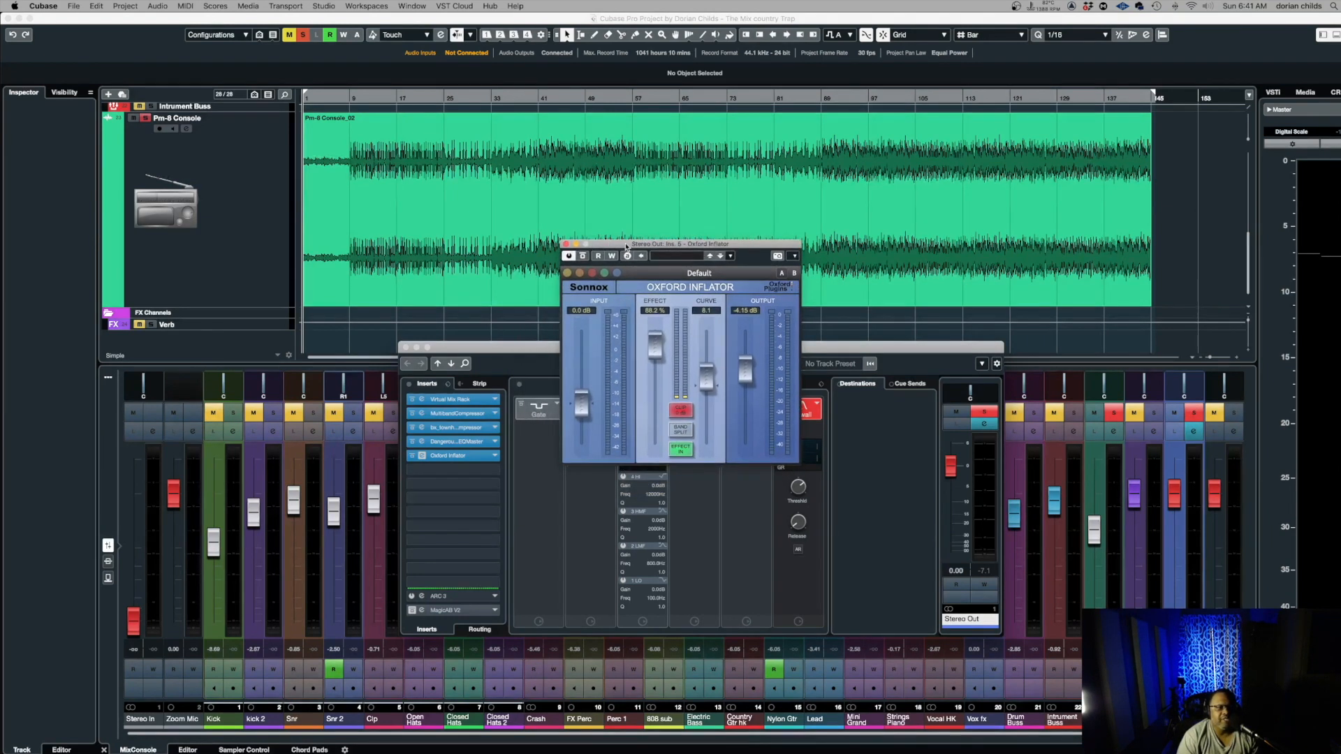
left_click_drag(626, 246, 654, 240)
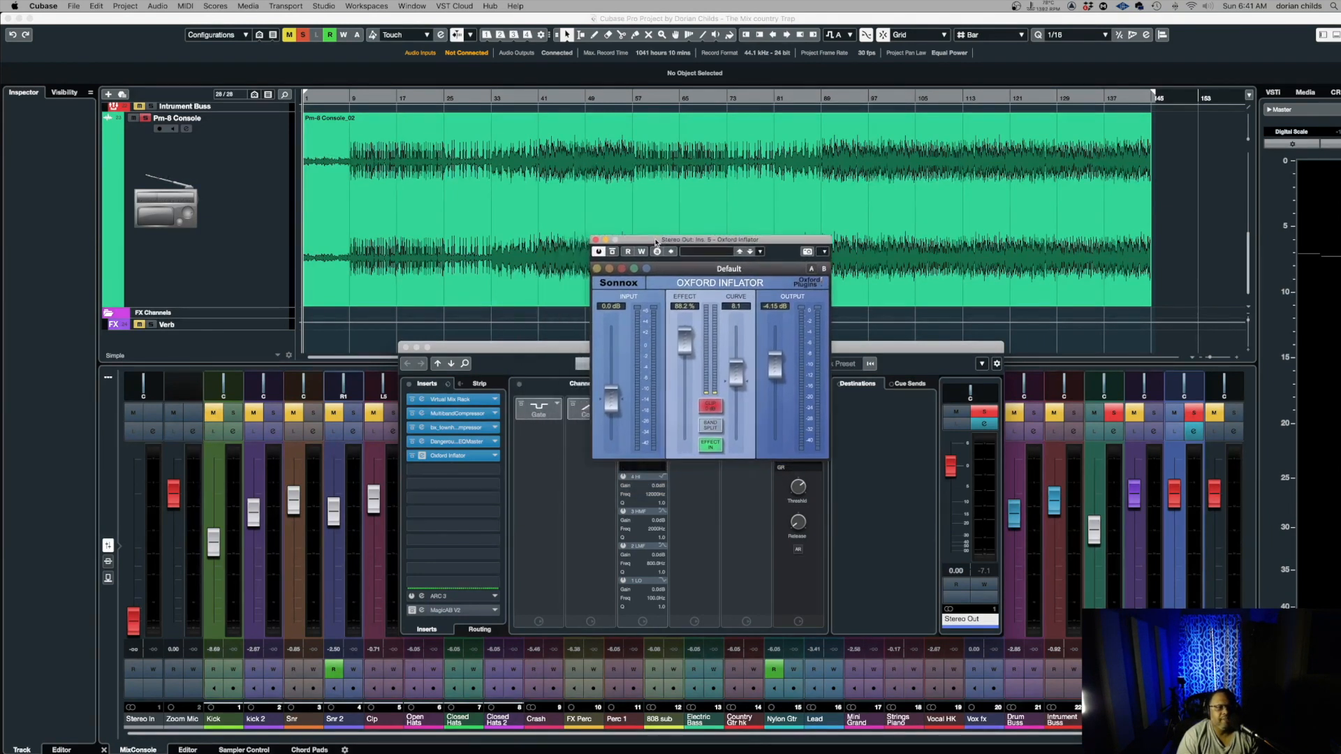
left_click(594, 239)
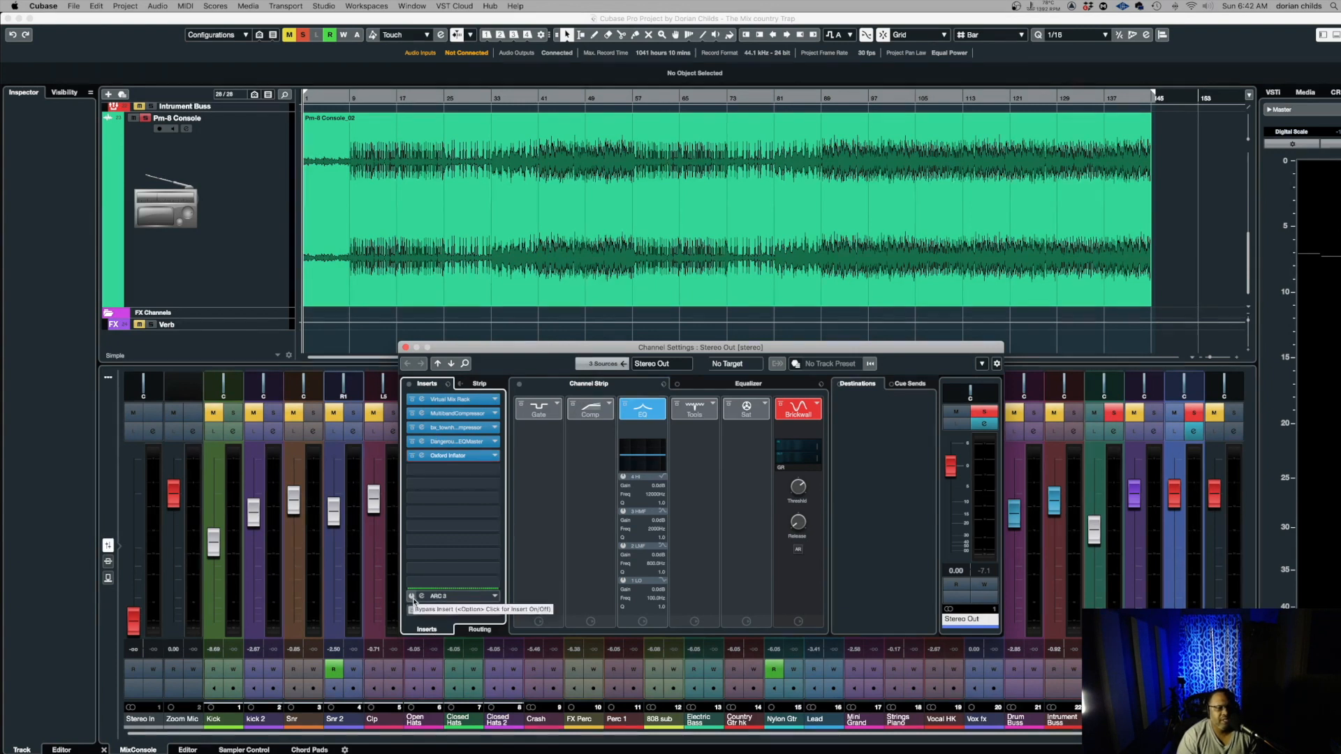
Open the Stereo Out's ARC 3 insert, set virtual monitoring to iLoud Micro Monitor and start playback
left_click(422, 598)
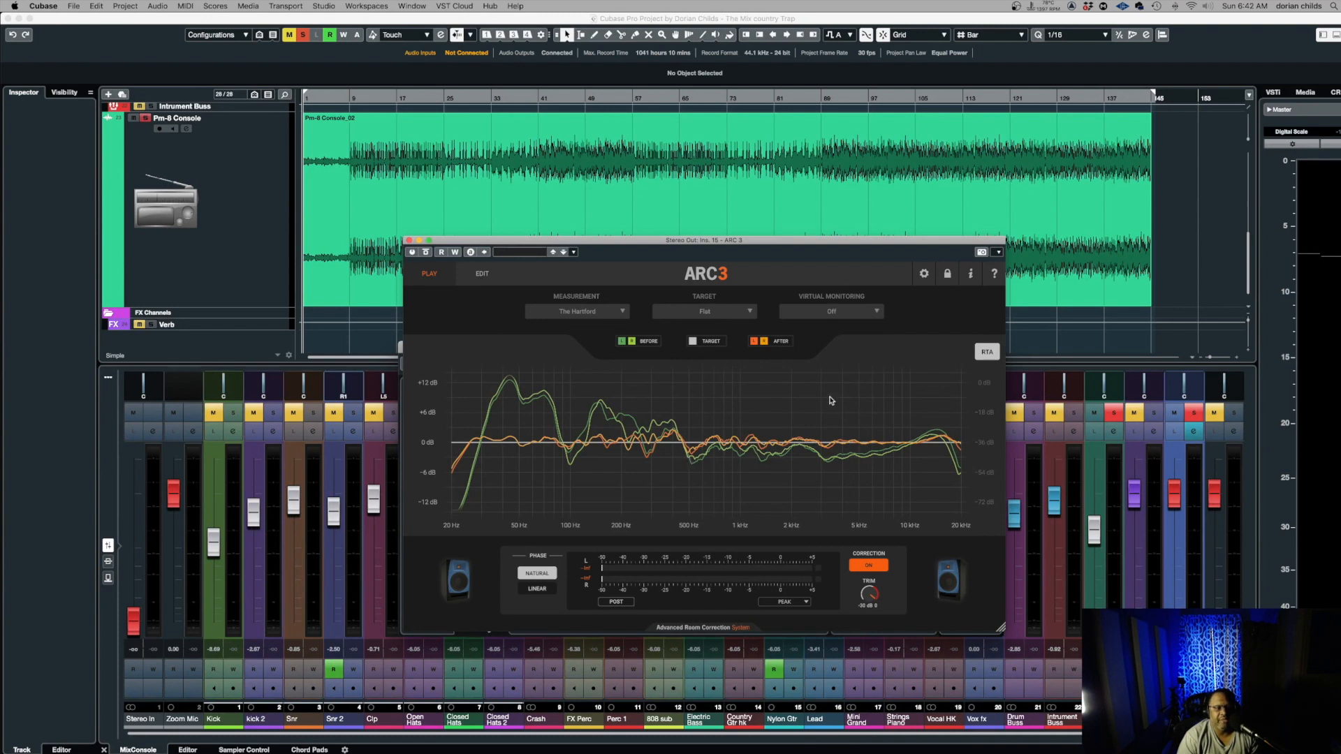
left_click(874, 314)
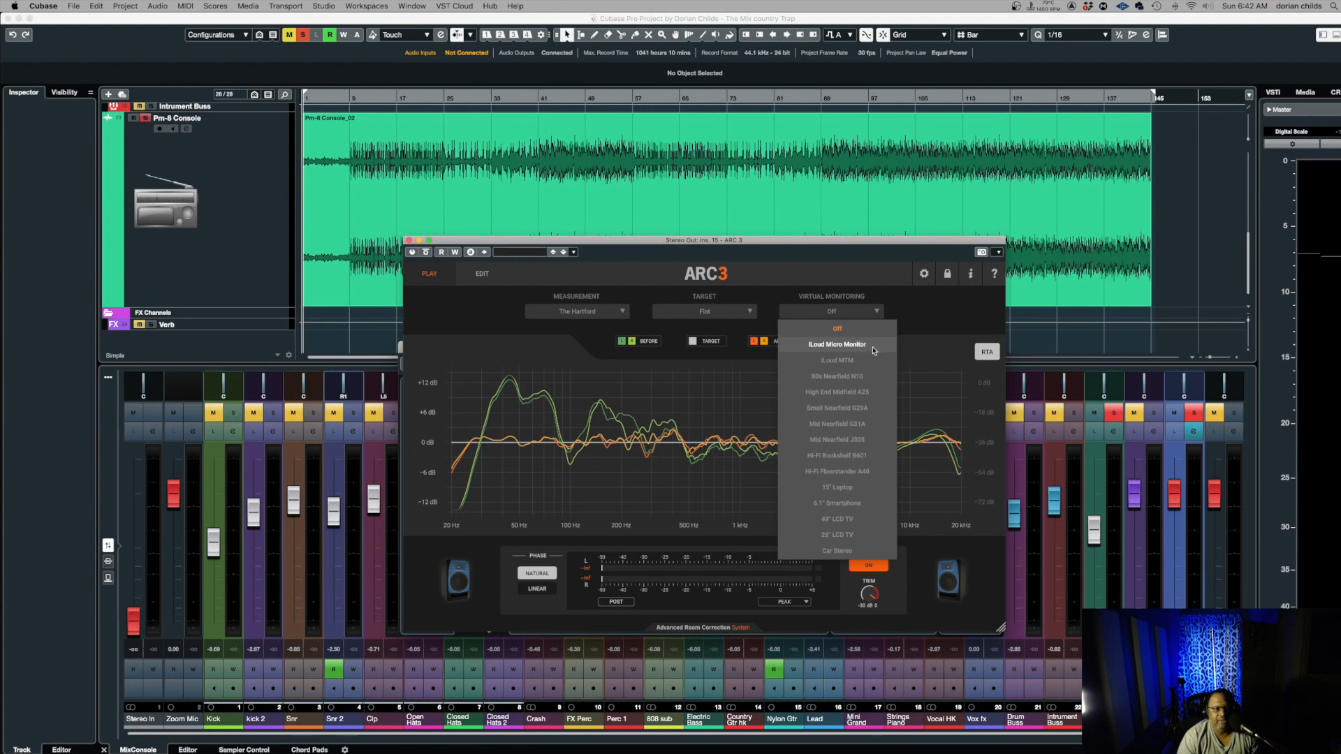
left_click(874, 346)
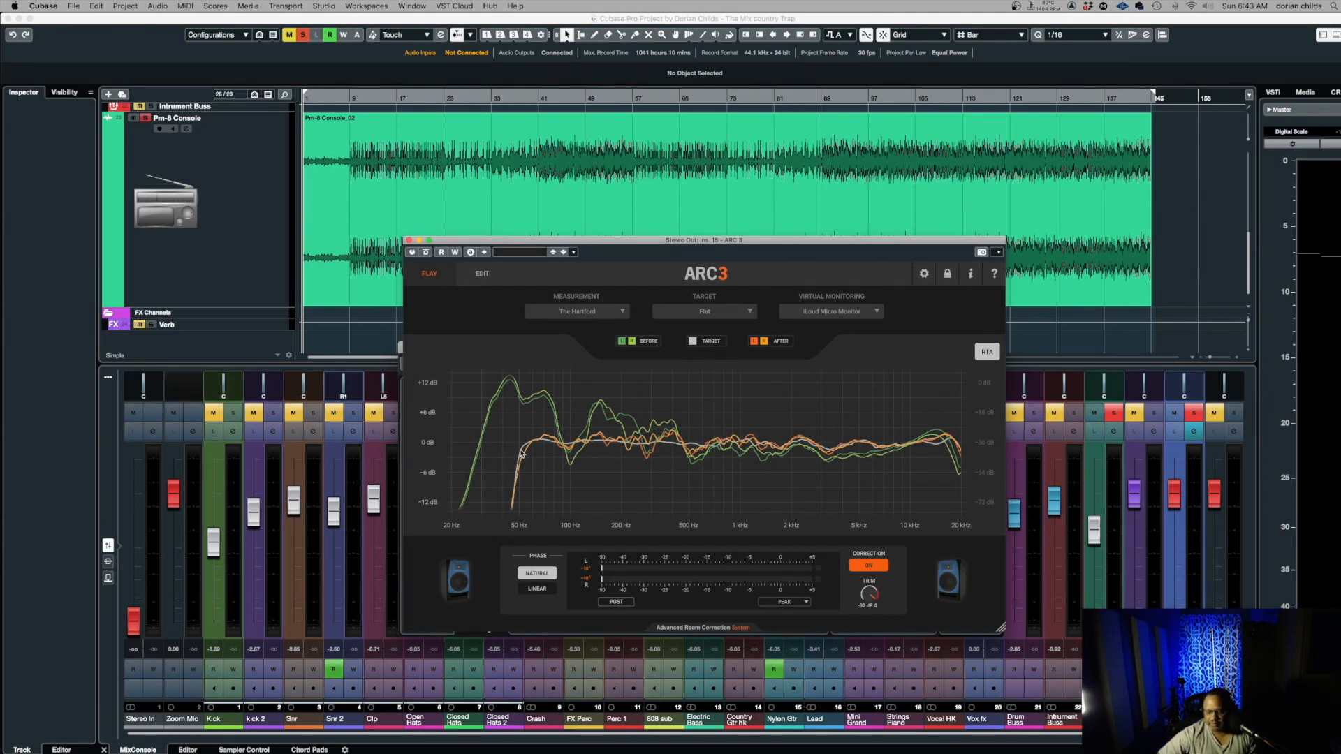
key("space")
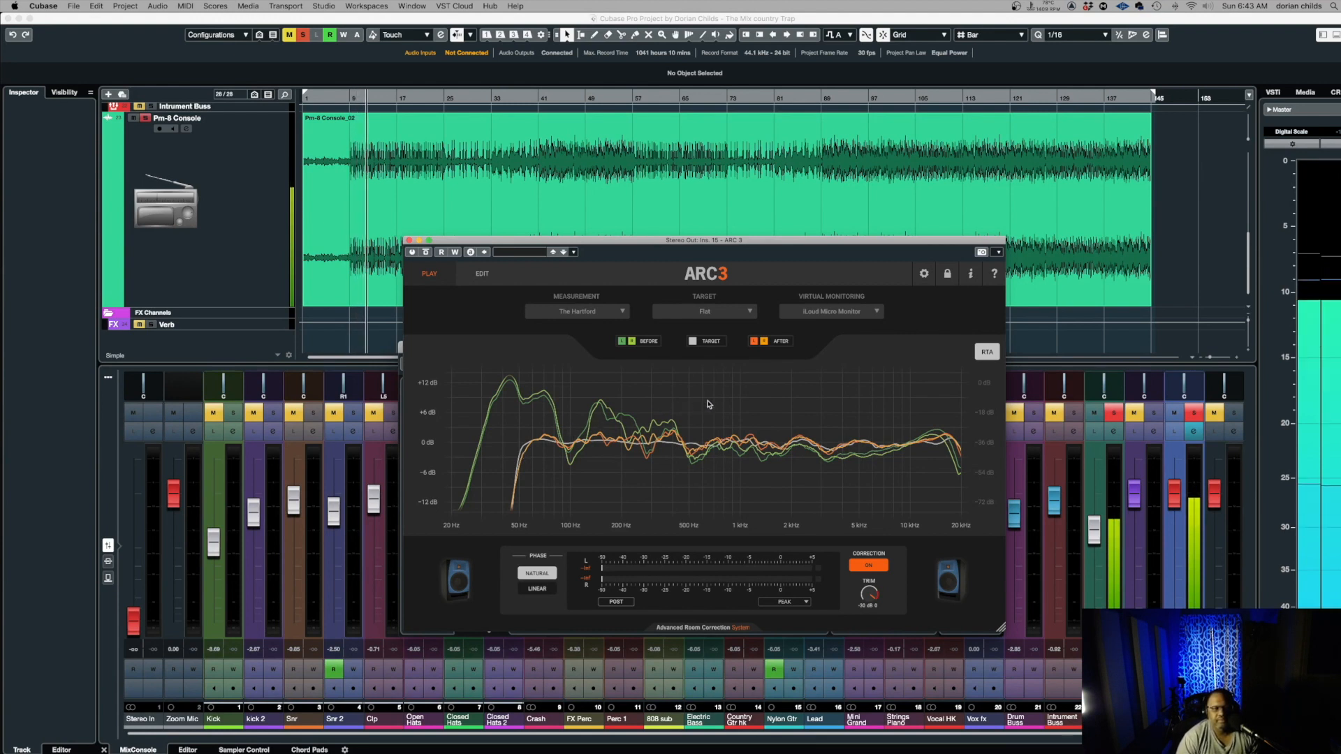
Switch ARC 3's virtual monitoring to Off and on to iLoud MTM, and activate the plug-in so it processes the mix
left_click(838, 312)
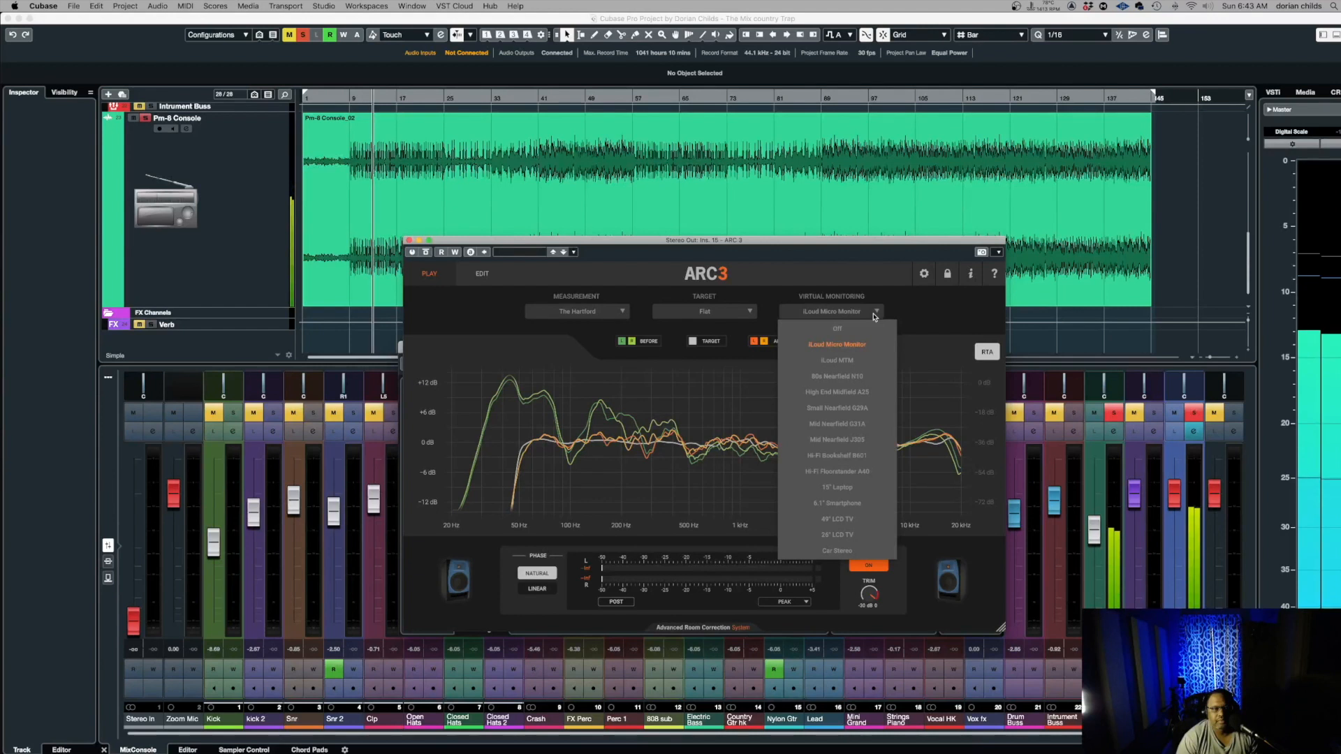
left_click(840, 329)
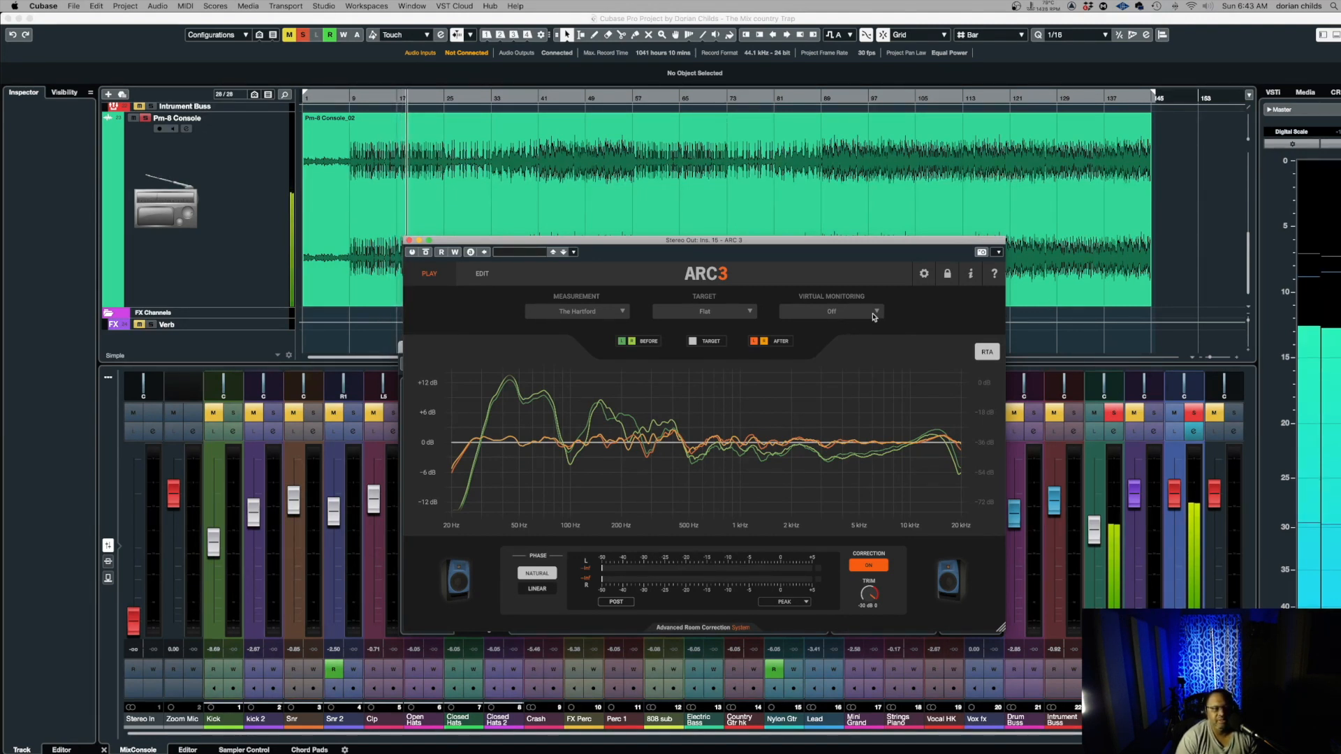
left_click(874, 315)
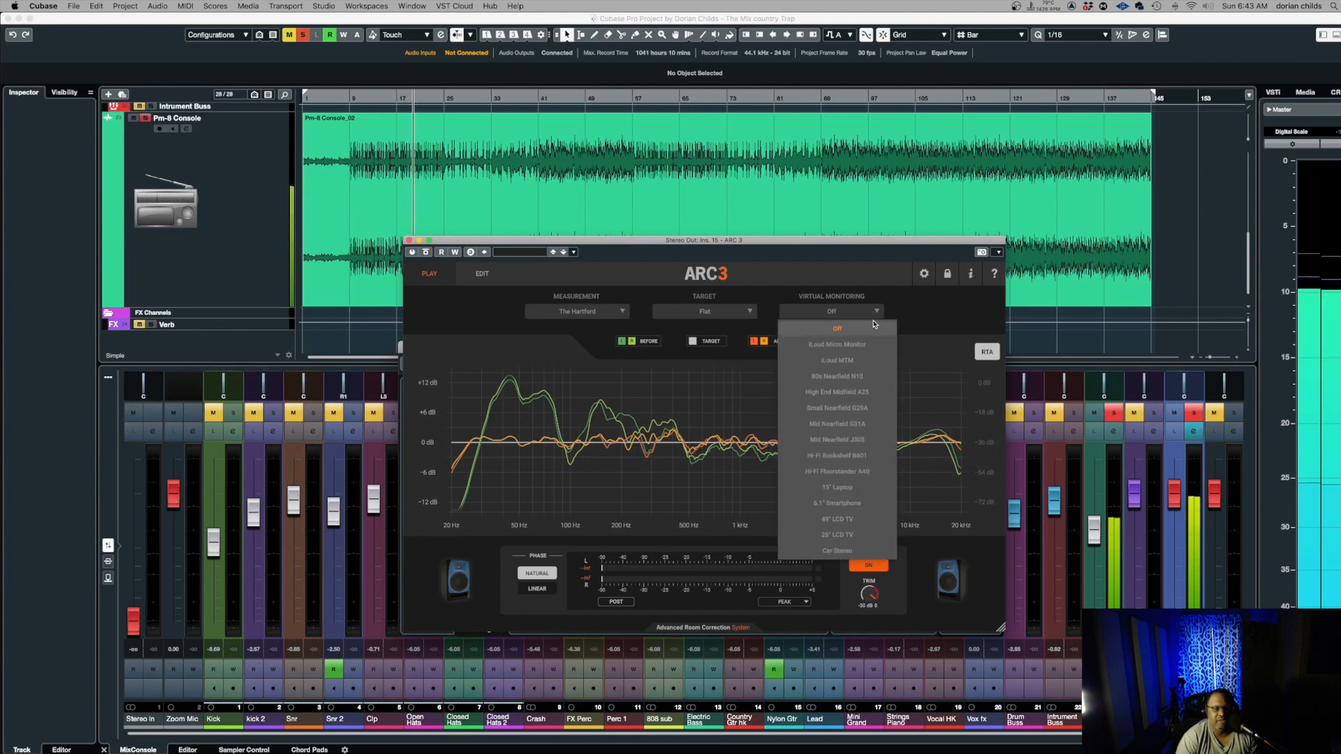
left_click(868, 361)
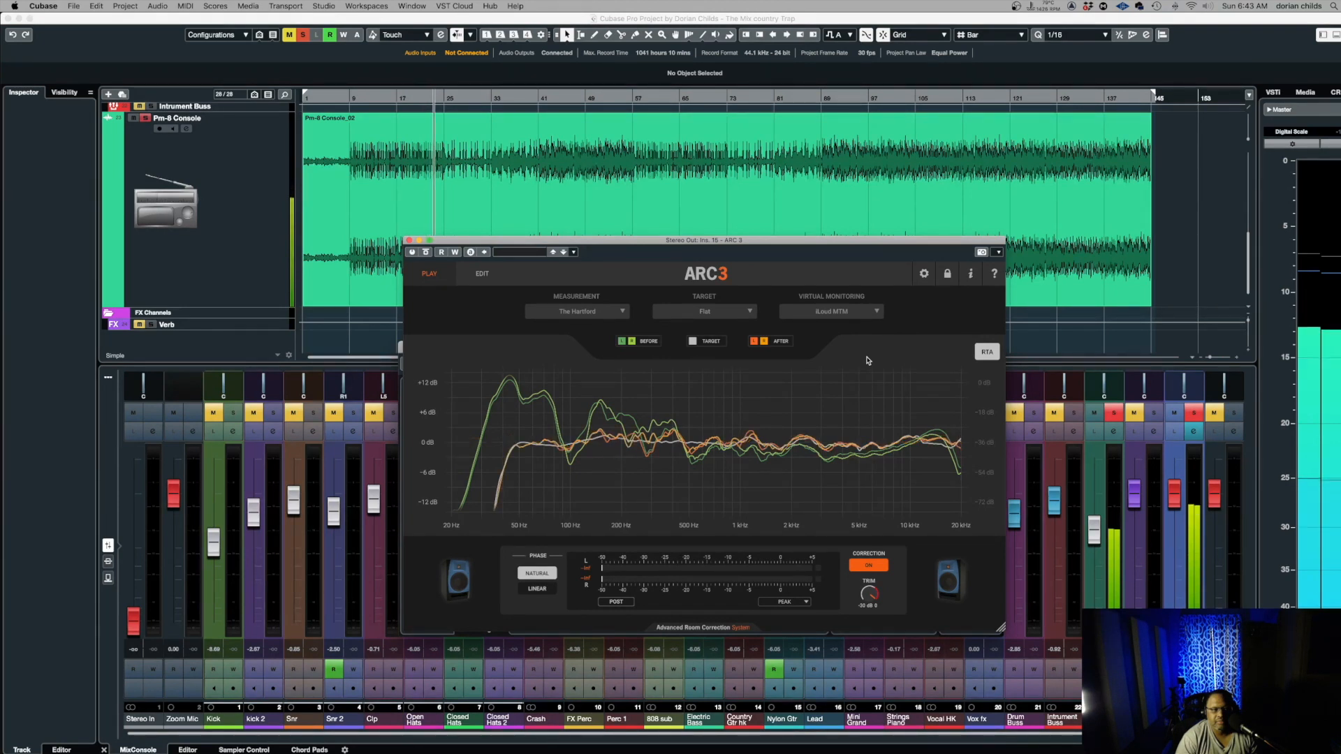
left_click(426, 252)
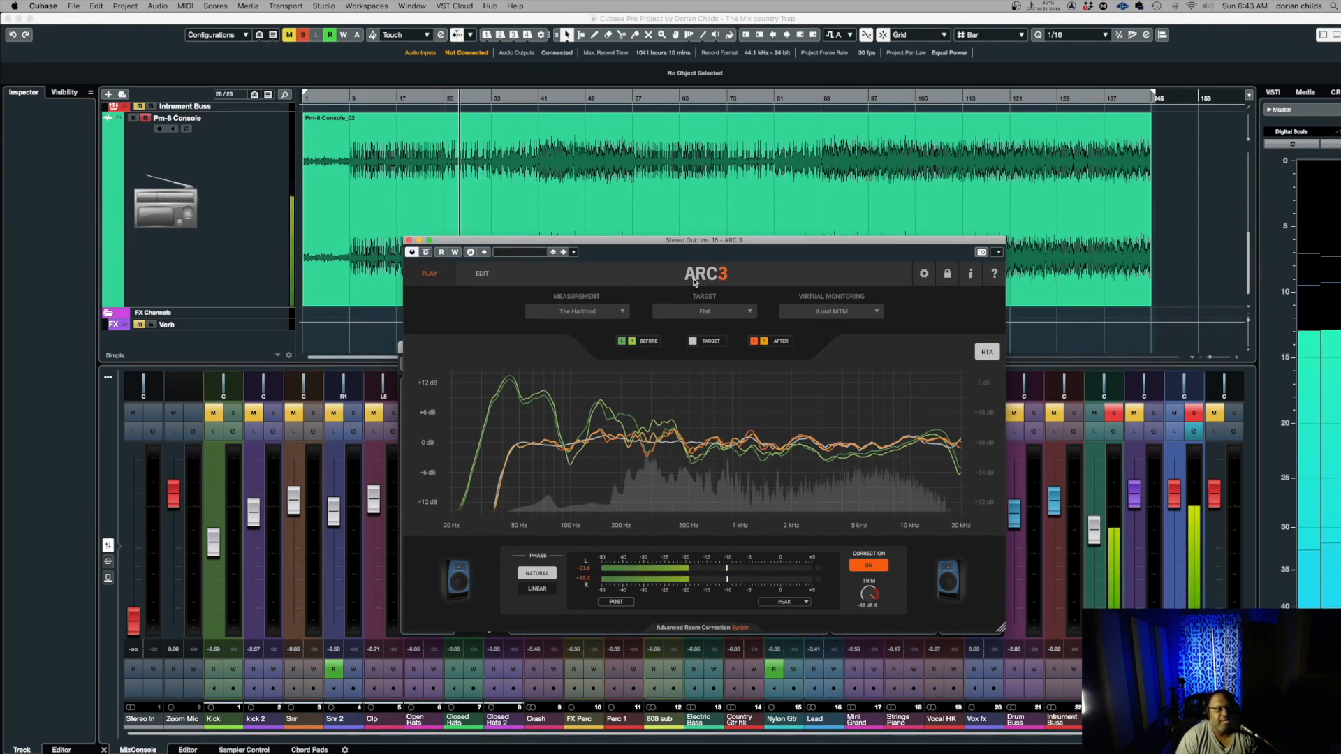
Audition the mix through ARC 3's iLoud Micro Monitor, iLoud MTM and 80s Nearfield N10 virtual speakers
left_click(850, 312)
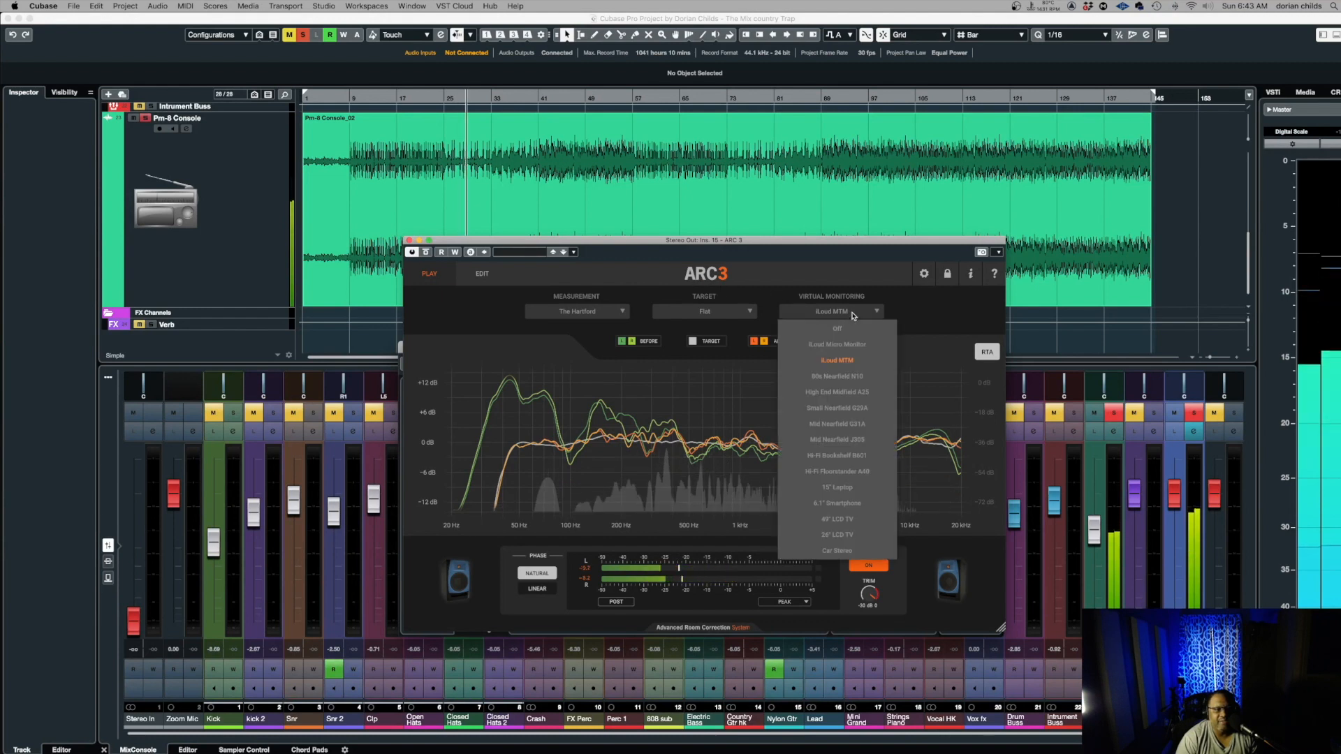
left_click(857, 345)
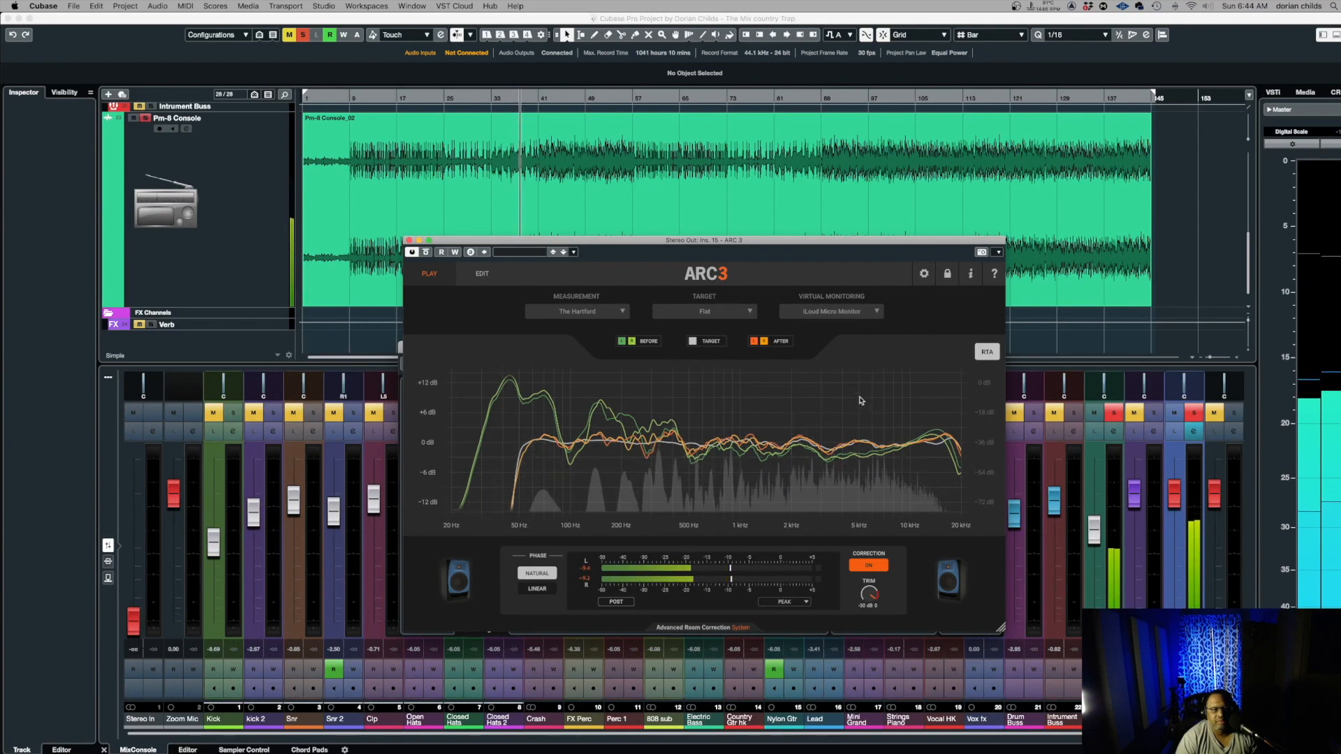
left_click(875, 315)
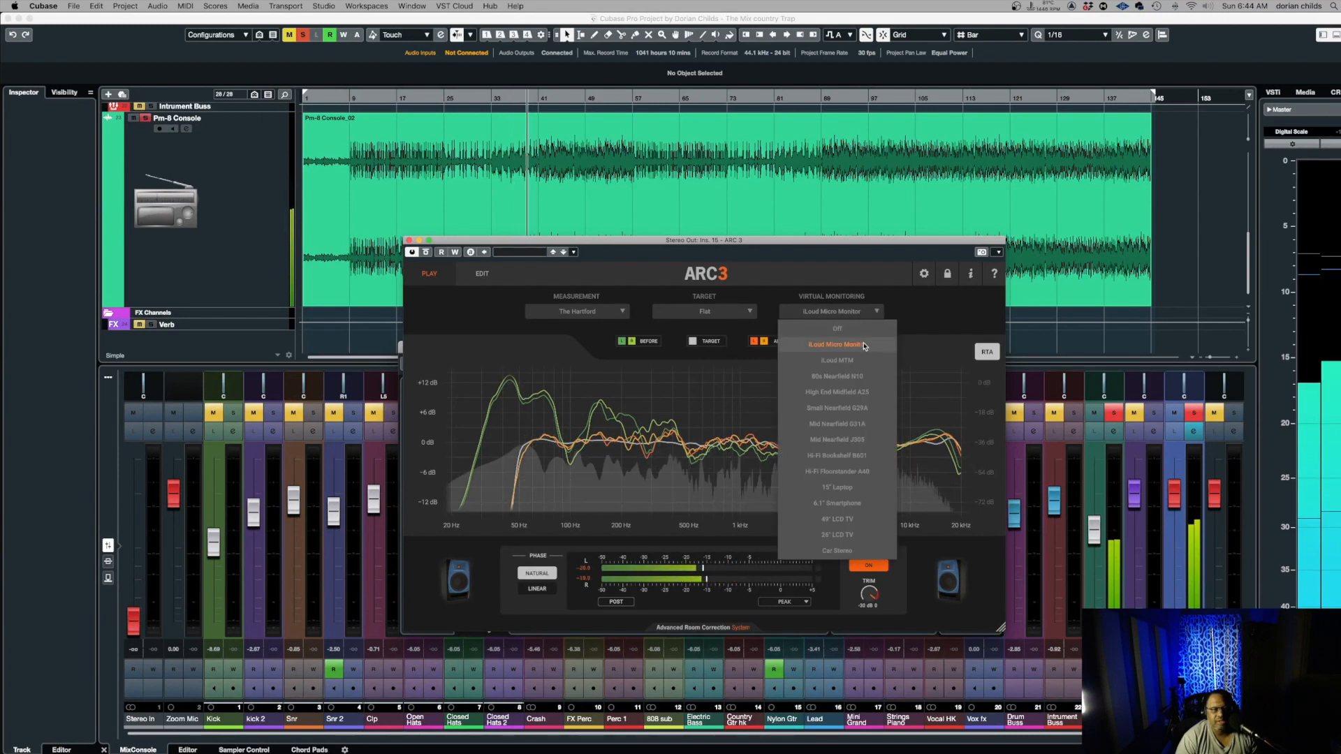
left_click(864, 365)
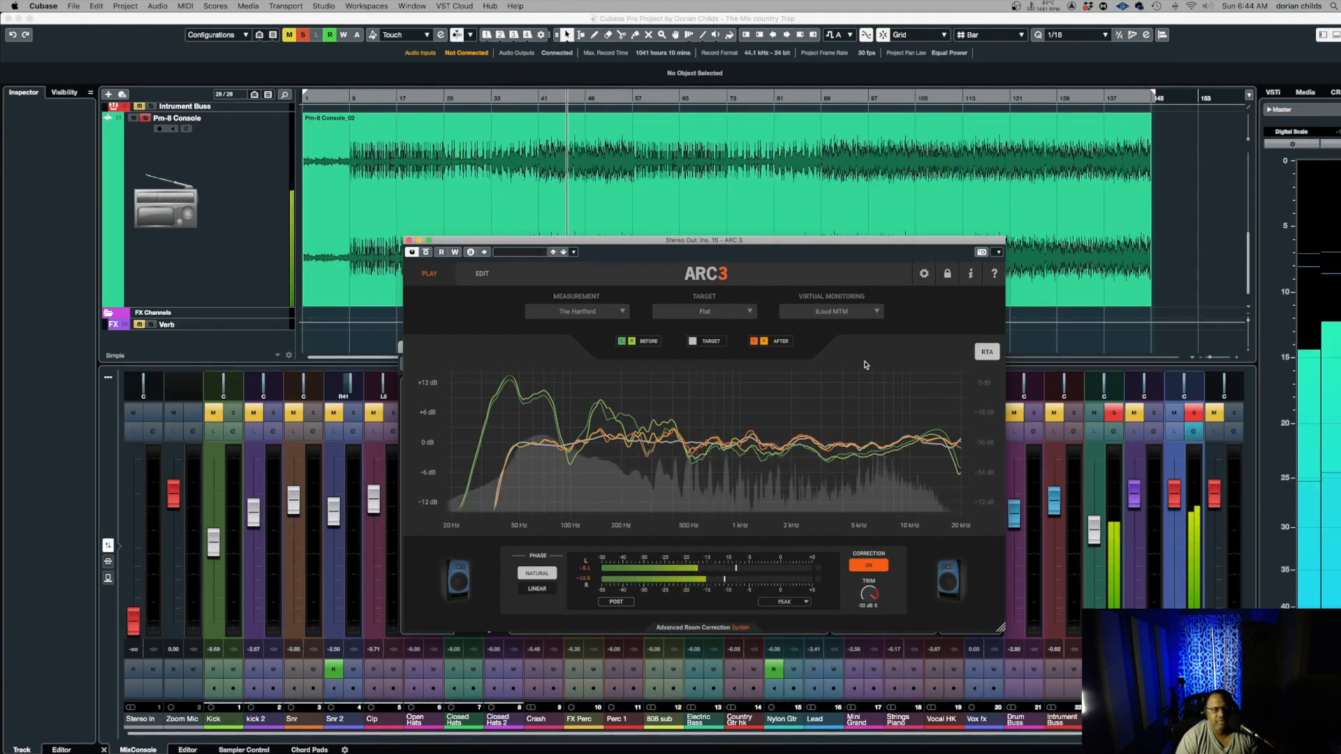
left_click(878, 311)
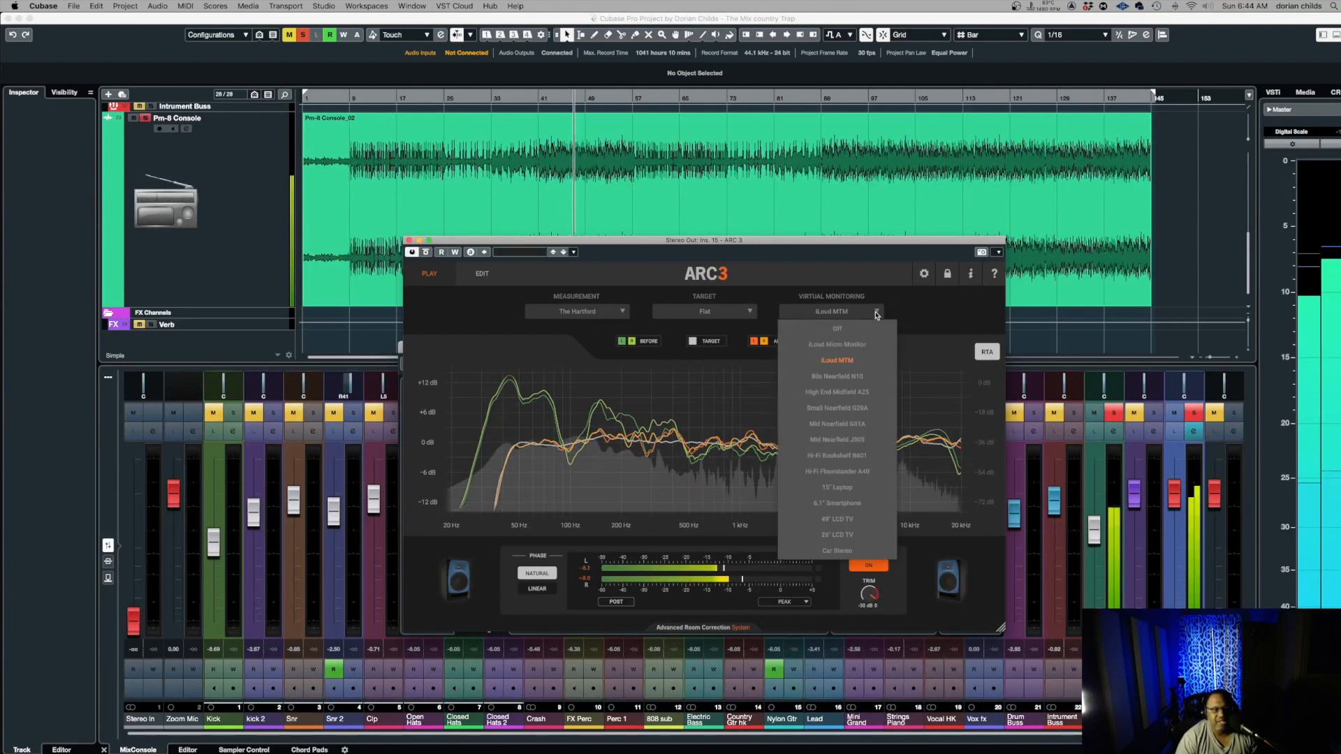
left_click(863, 382)
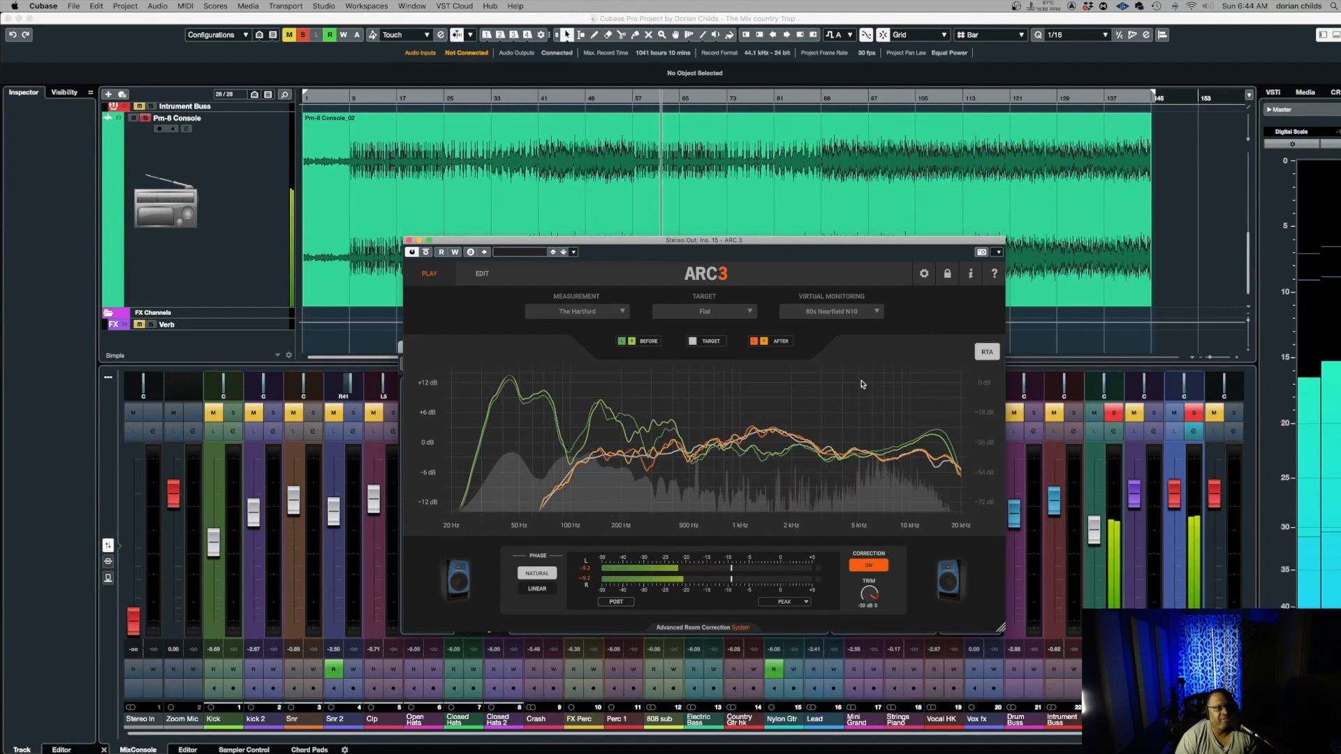
Audition the mix through ARC 3's High End Midfield A25, Small Nearfield G29A and Mid Nearfield G31A virtual speakers
left_click(878, 315)
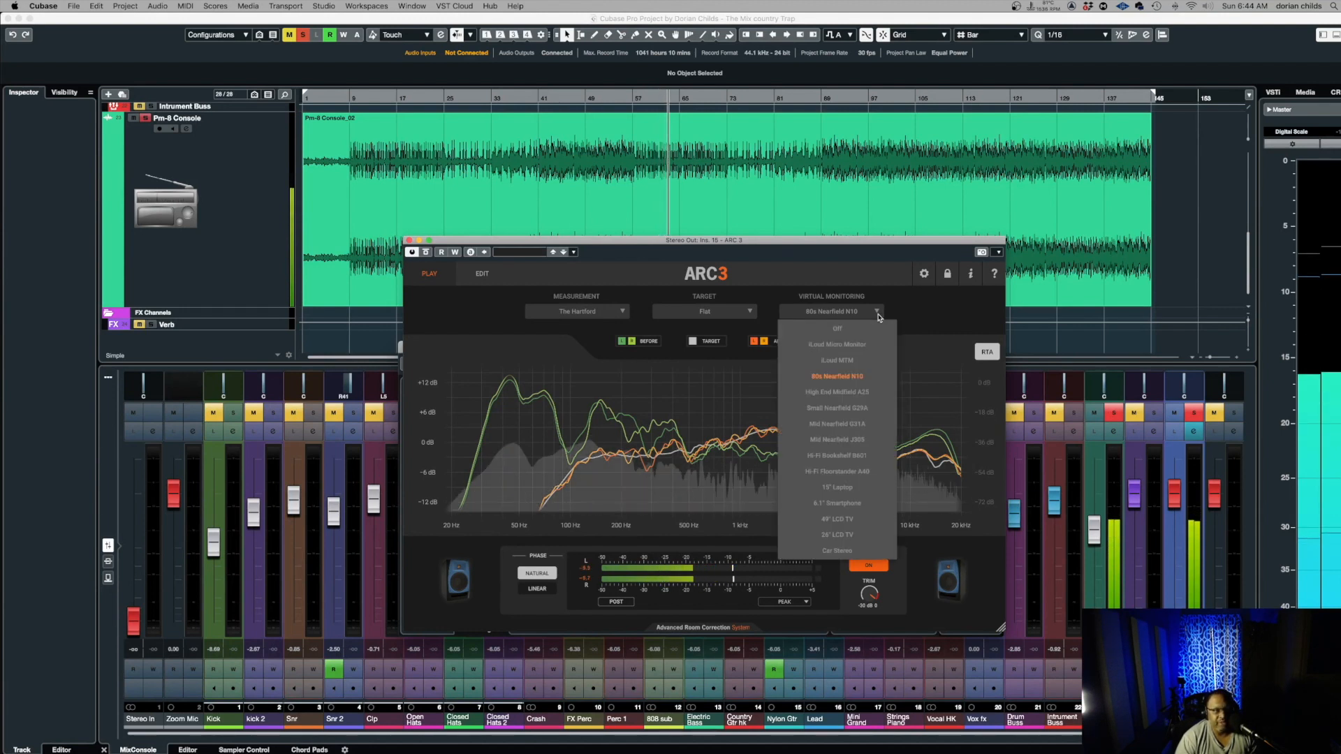
left_click(864, 393)
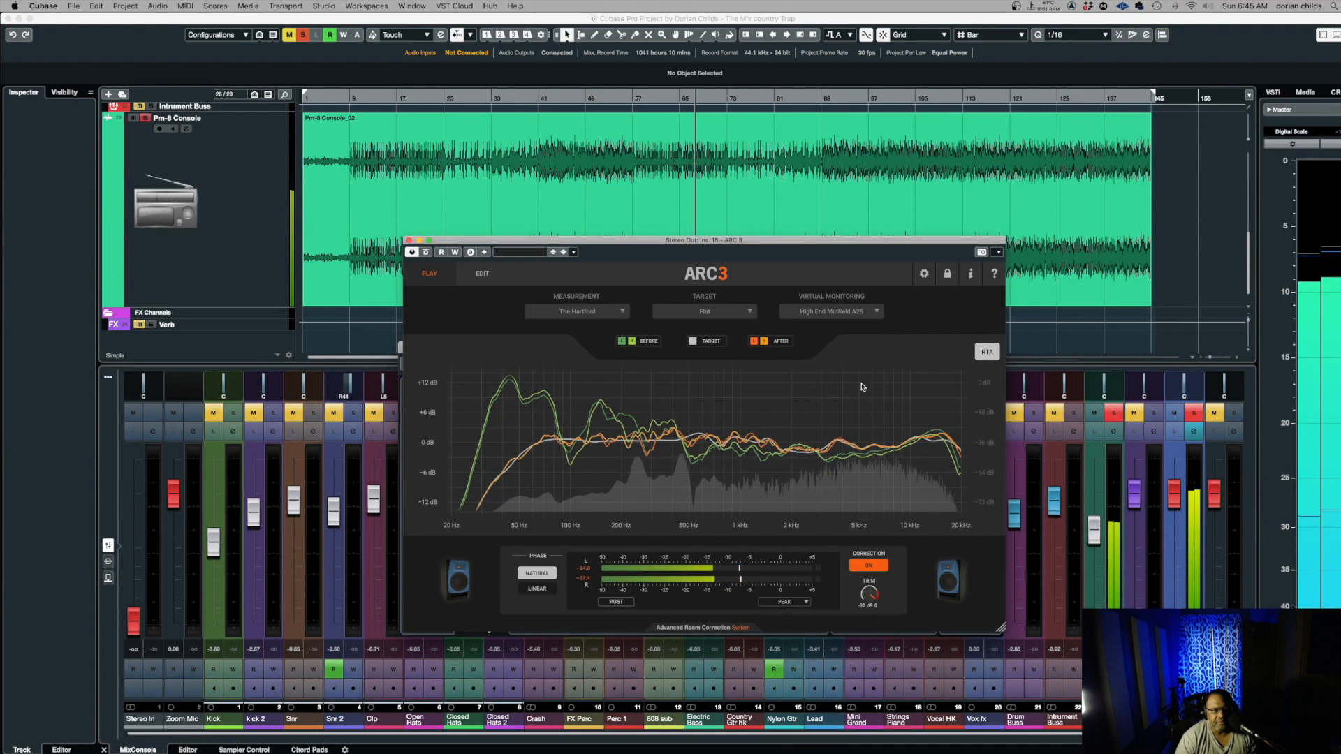
left_click(878, 313)
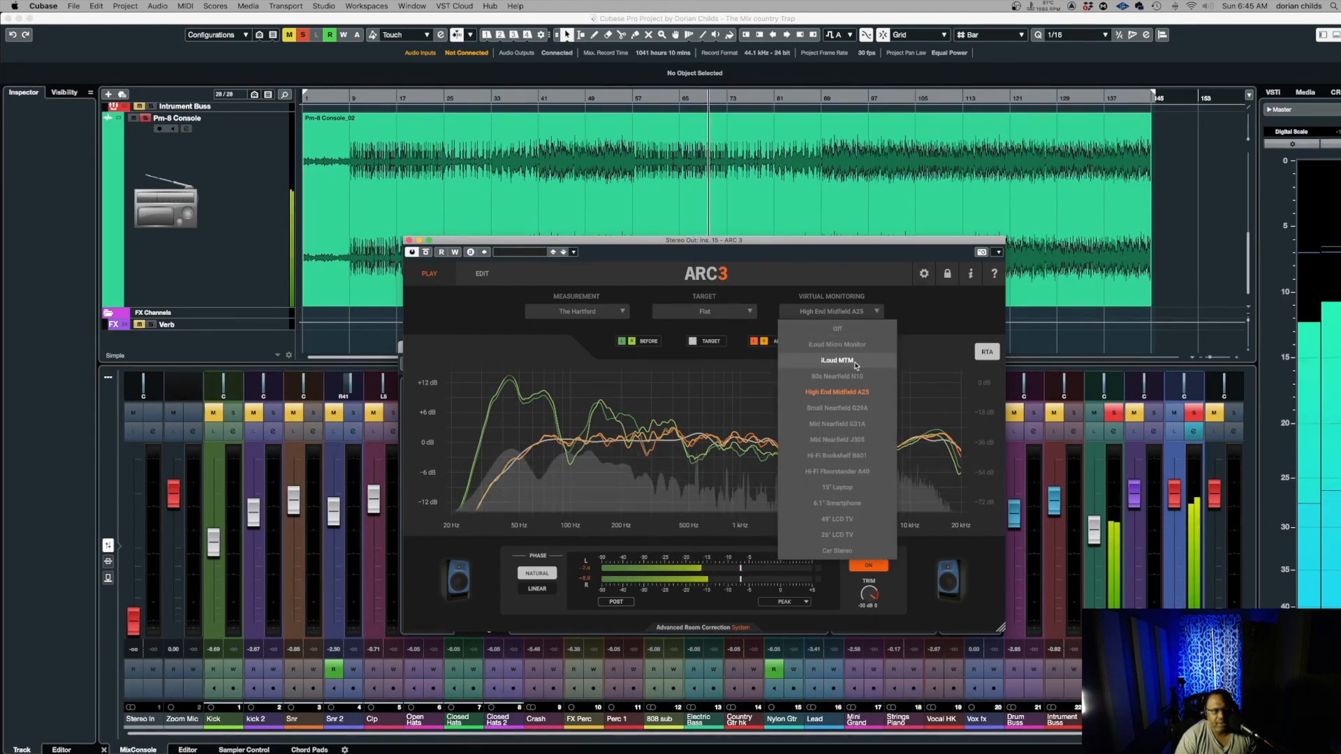
left_click(843, 409)
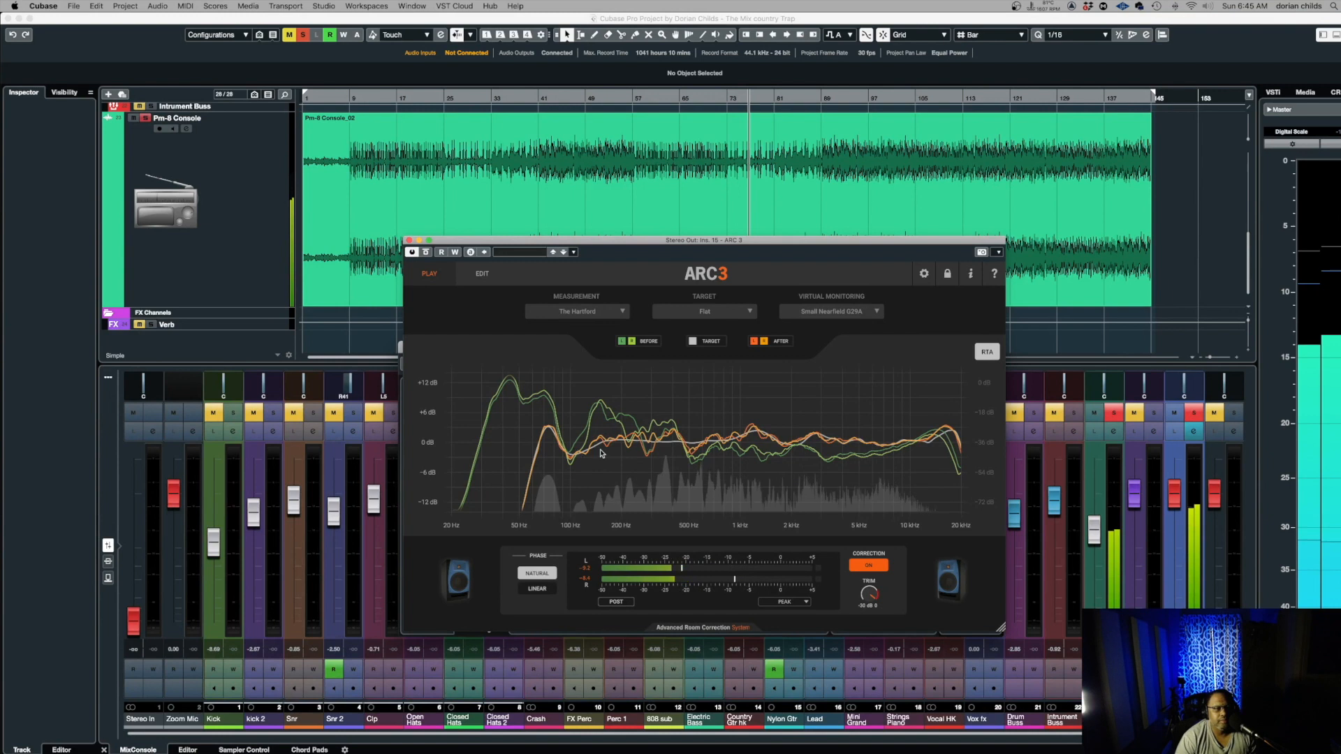
left_click(878, 313)
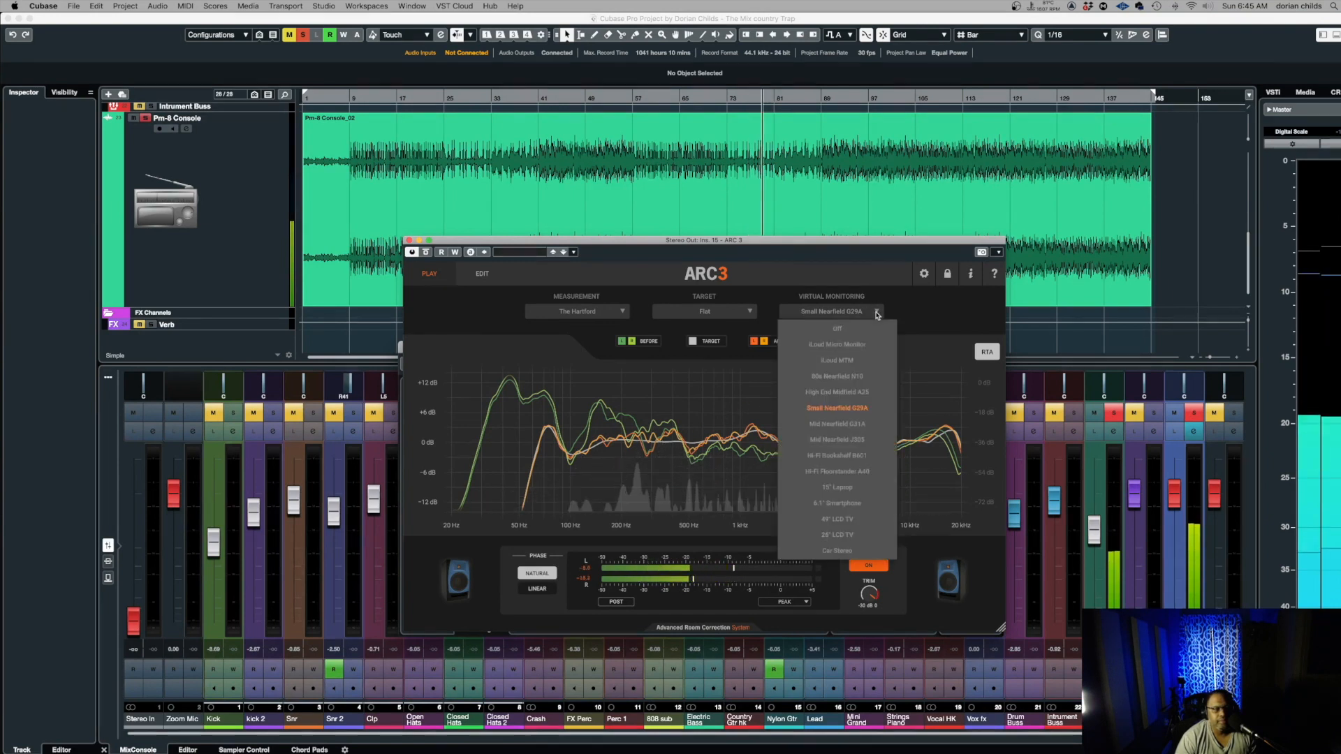
left_click(858, 423)
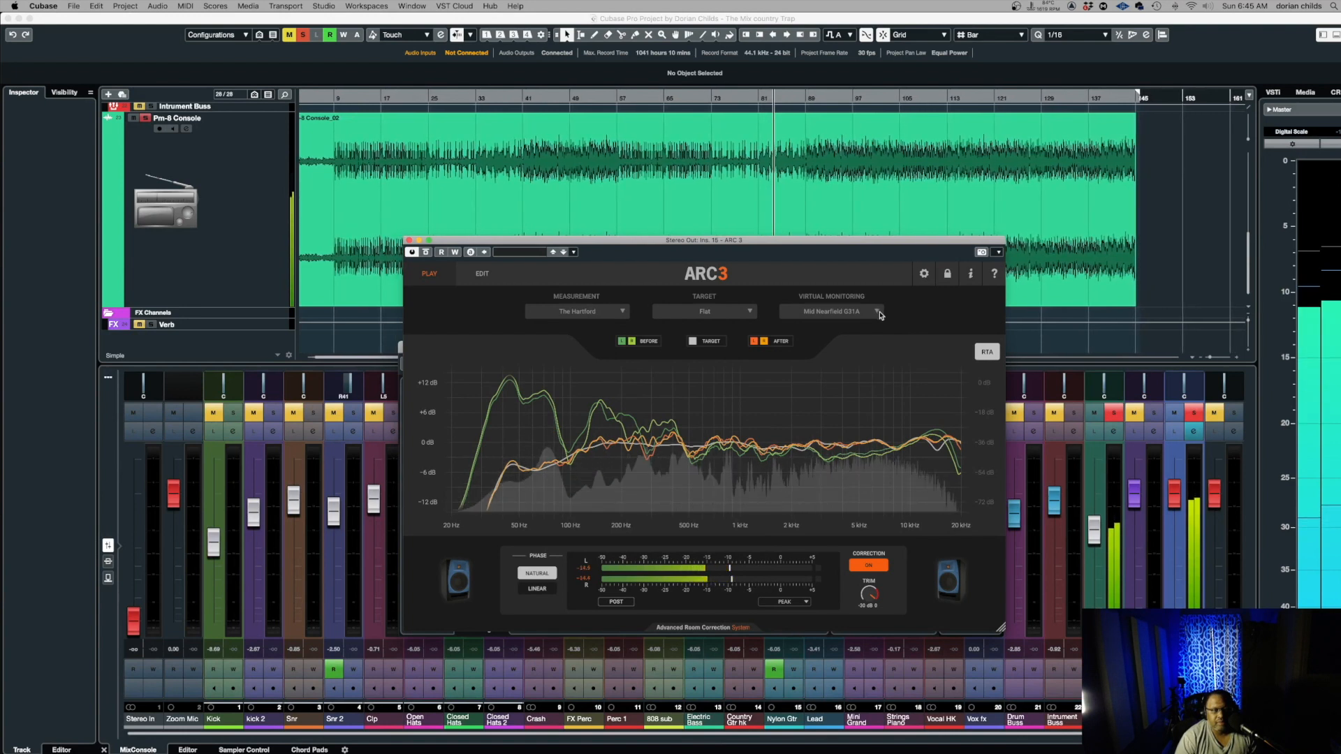
Audition the mix on ARC 3's 15" Laptop, 6.1" Smartphone and 49" LCD TV virtual monitoring options
left_click(879, 312)
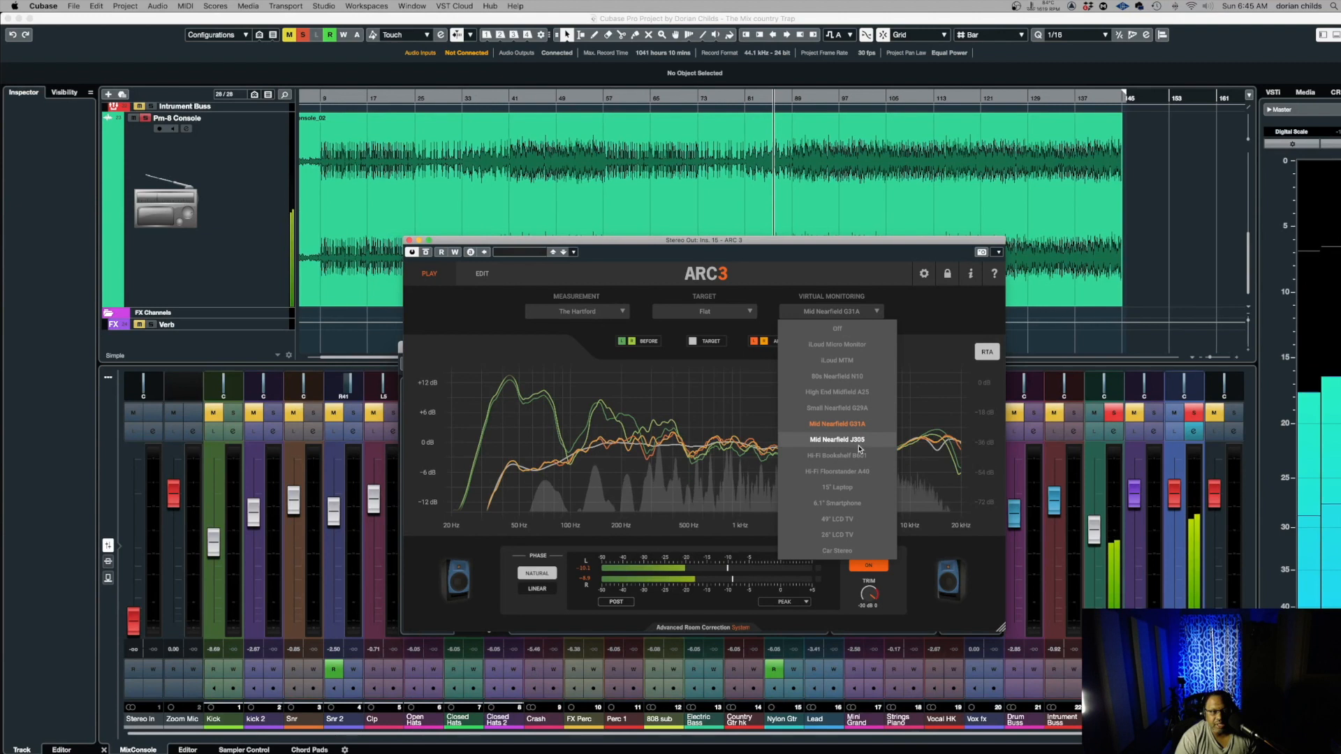
left_click(867, 490)
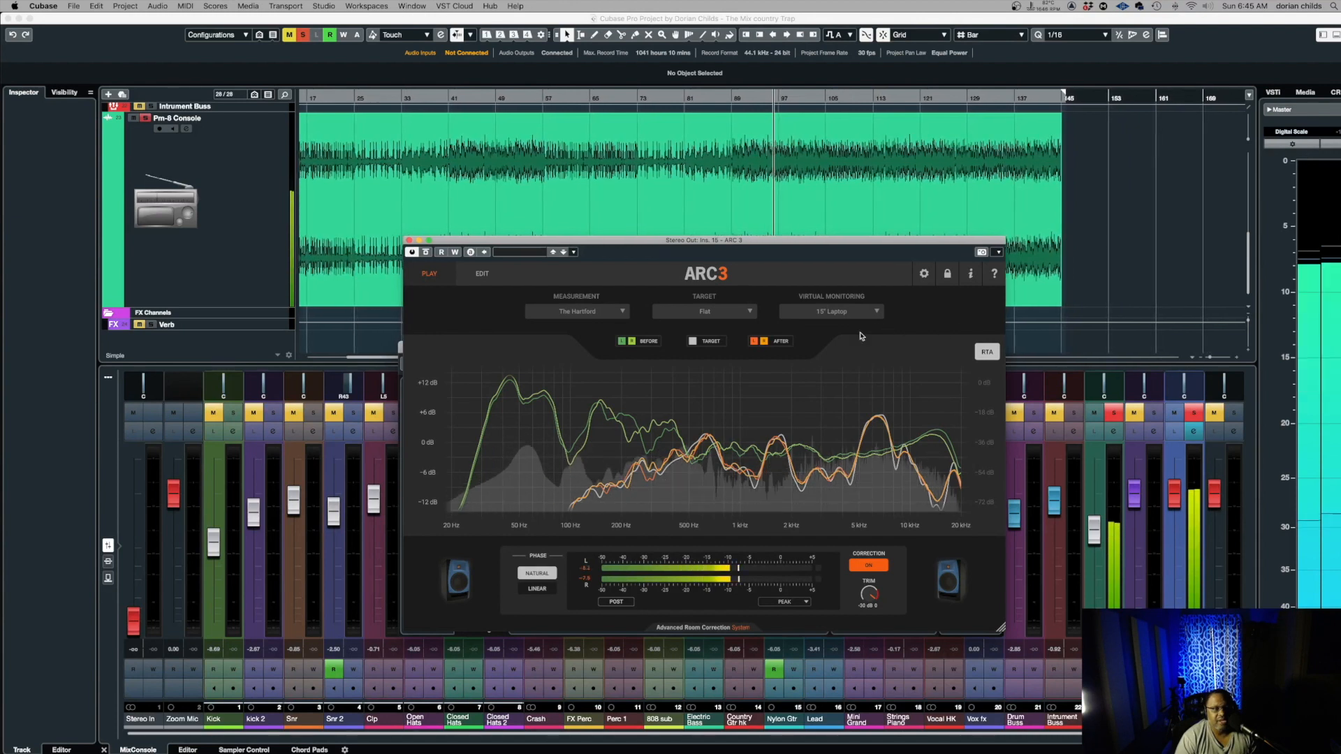
left_click(877, 320)
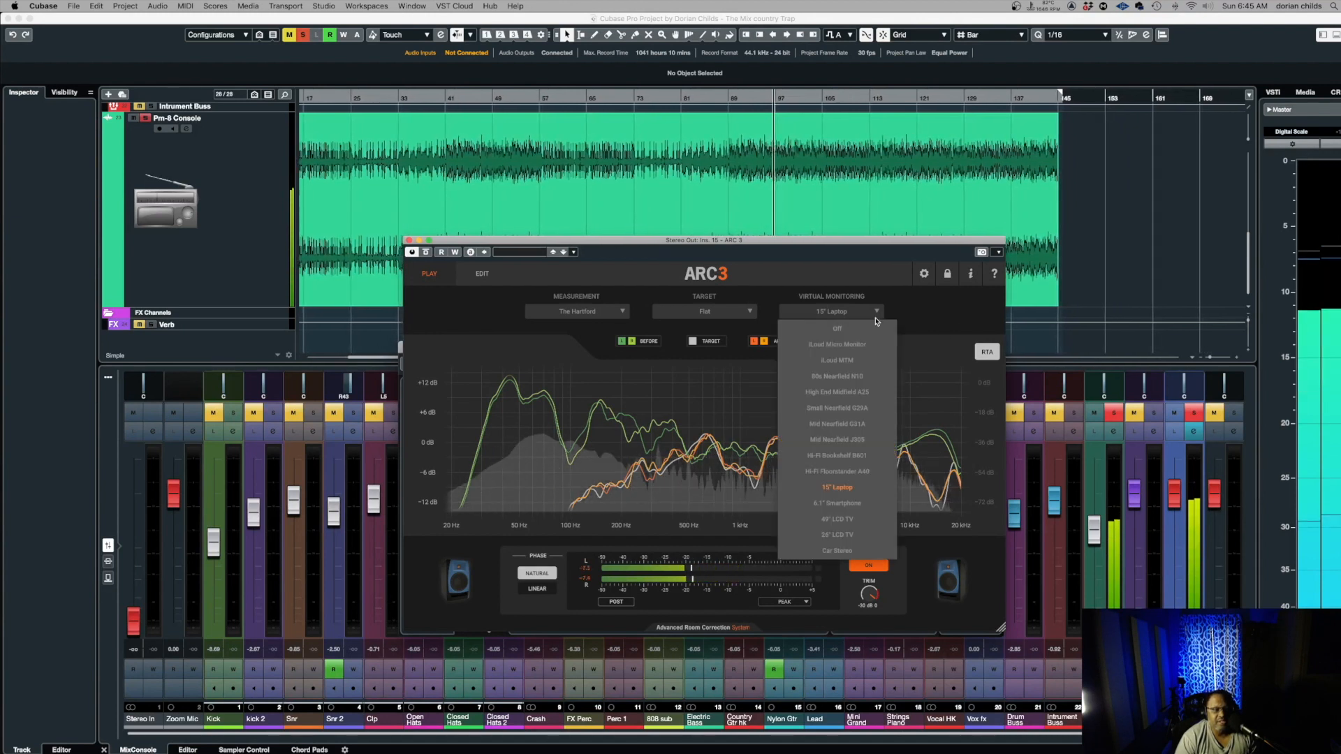
left_click(871, 504)
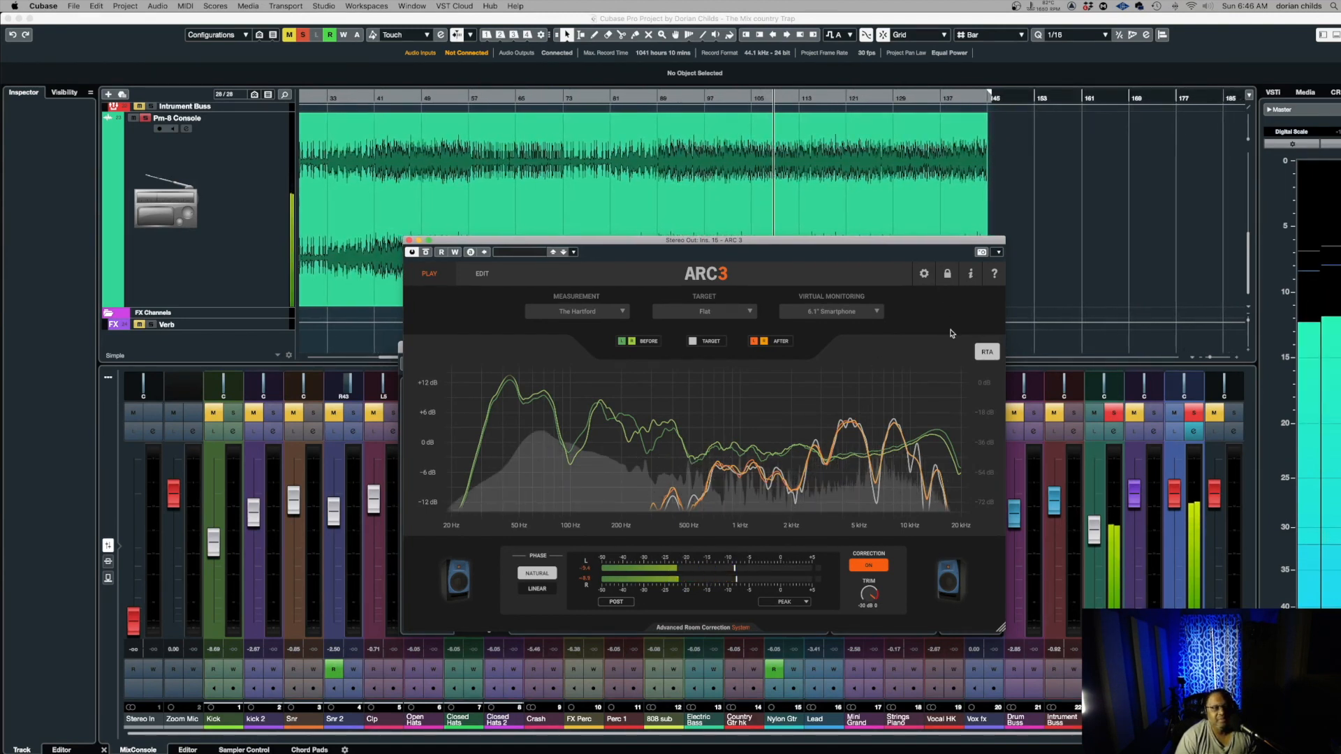
left_click(866, 312)
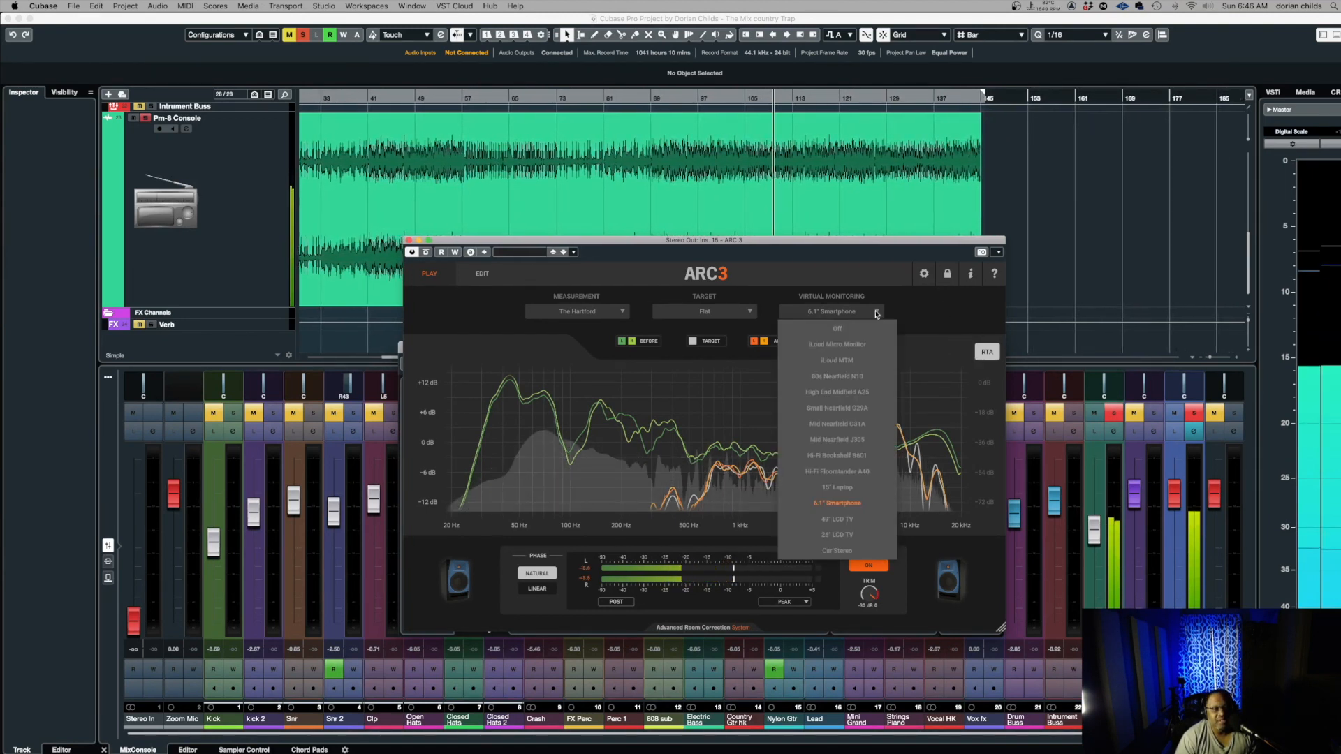
left_click(872, 519)
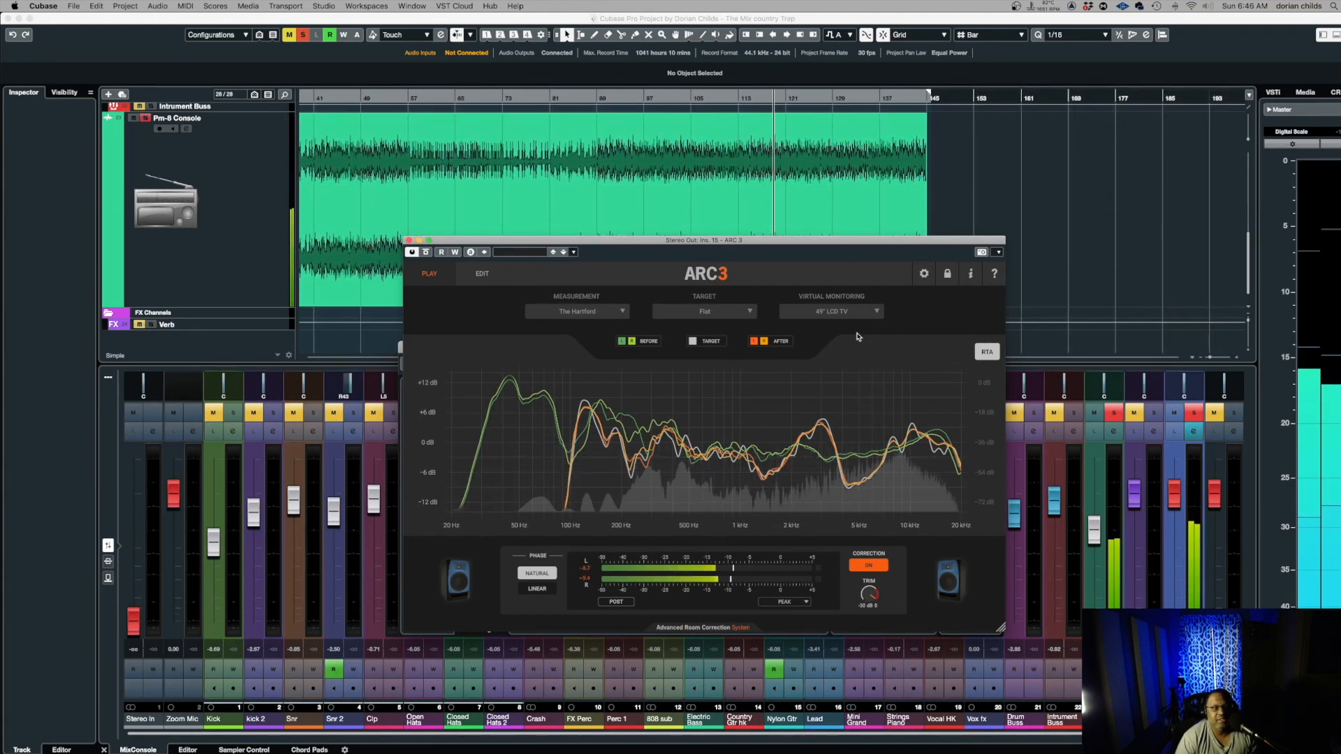
Audition the mix on ARC 3's smaller LCD TV and Car Stereo virtual monitoring options
left_click(875, 311)
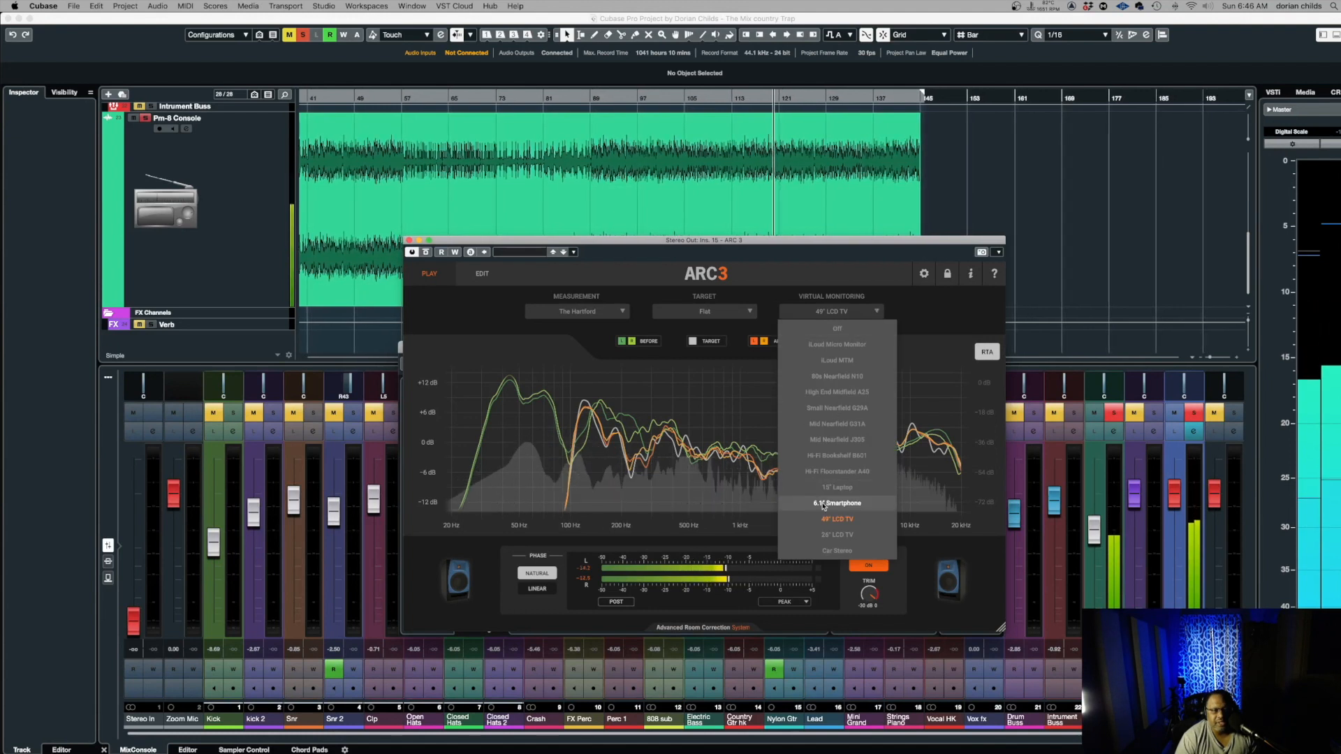
left_click(854, 535)
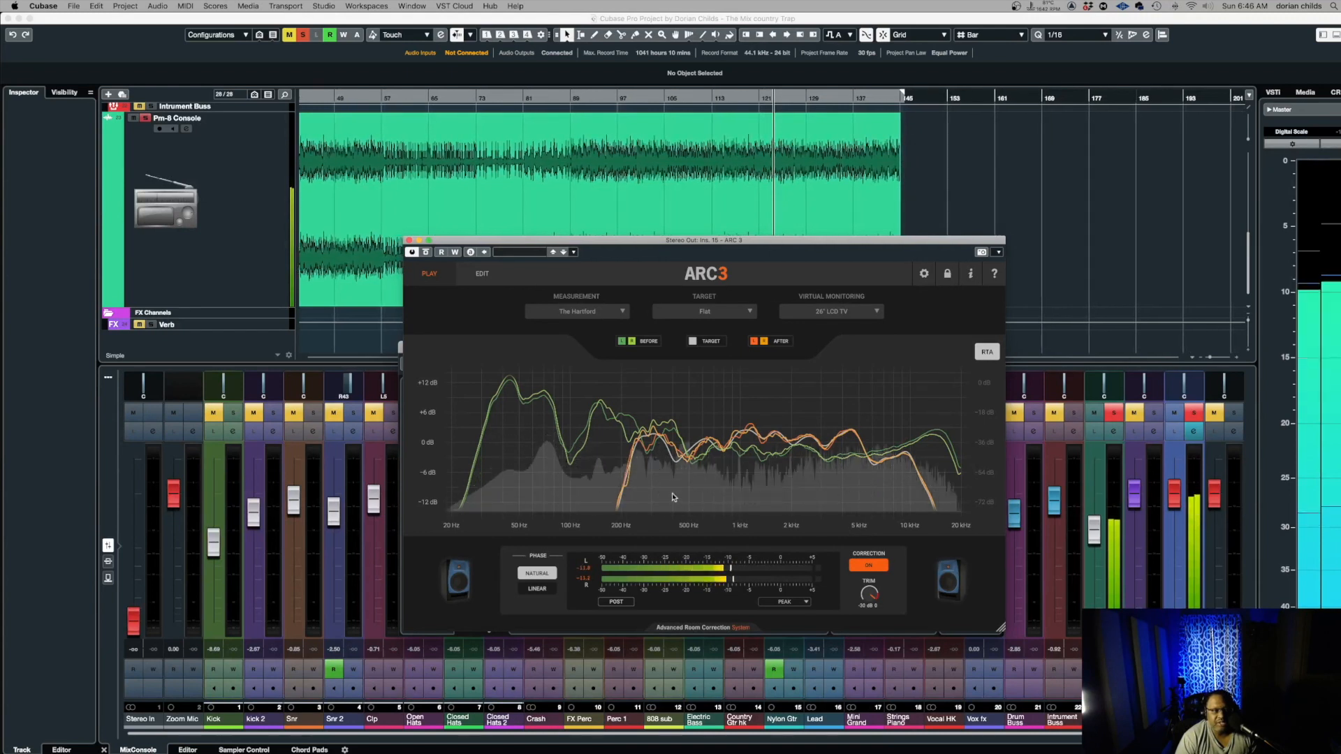
left_click(873, 315)
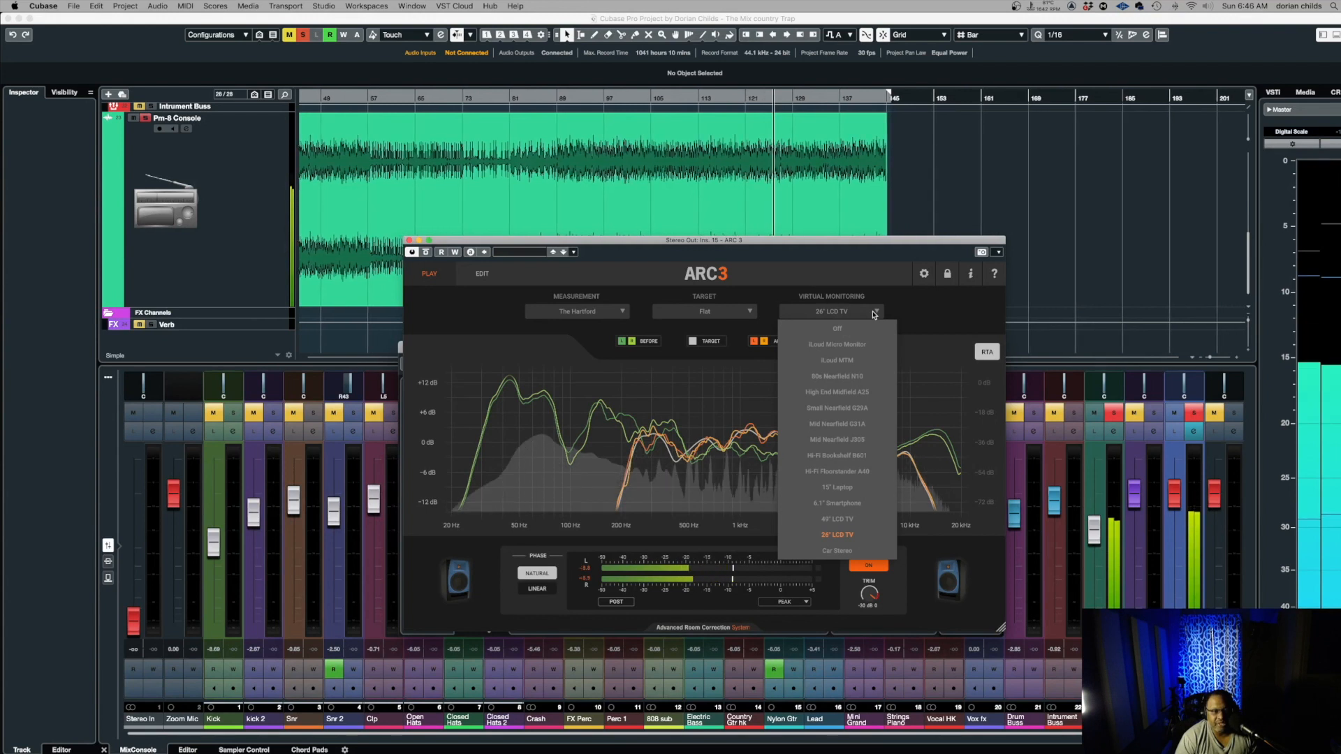
left_click(838, 551)
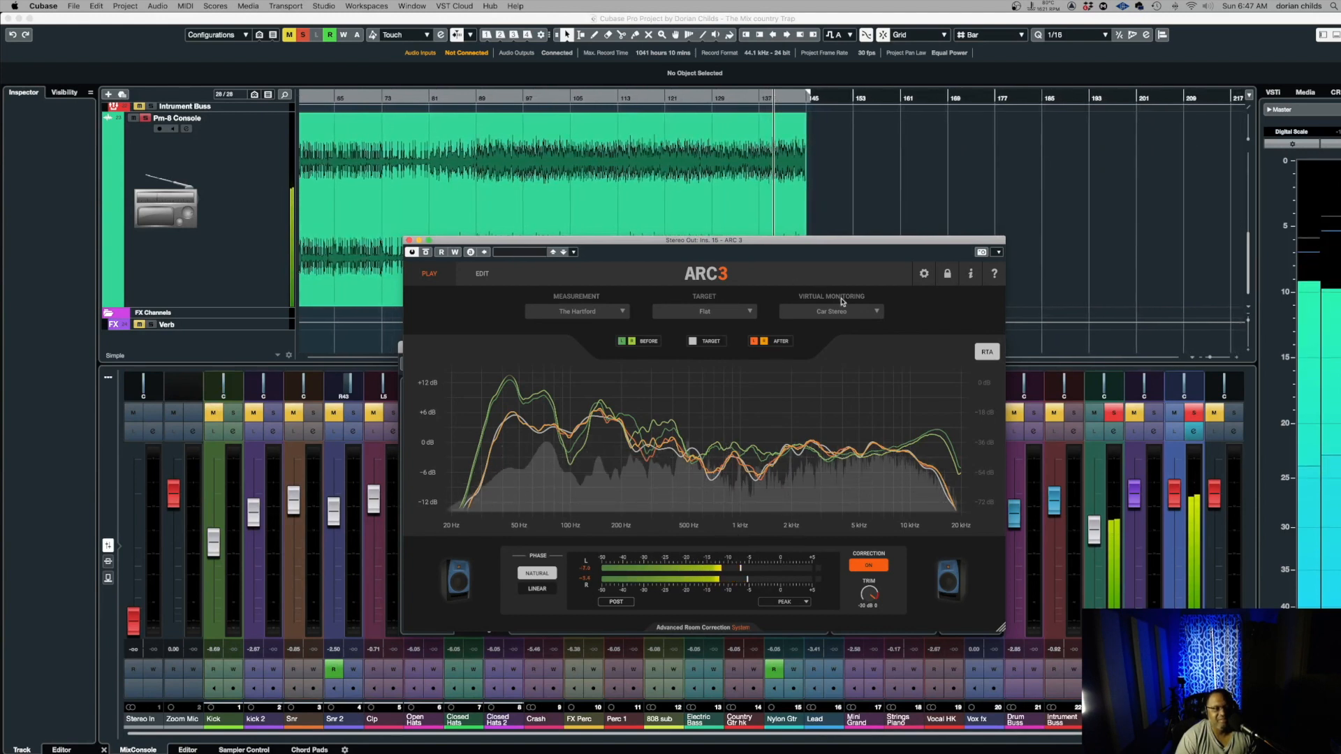
left_click(861, 312)
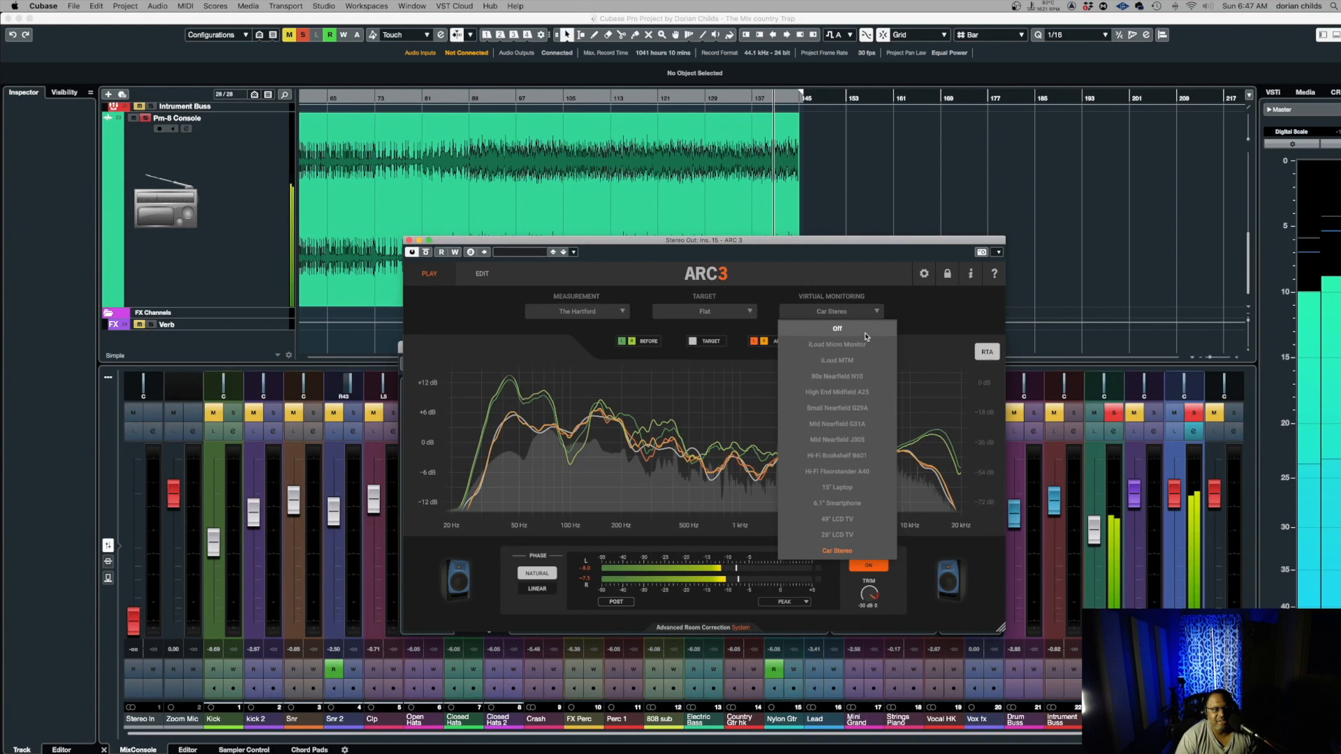
left_click(838, 328)
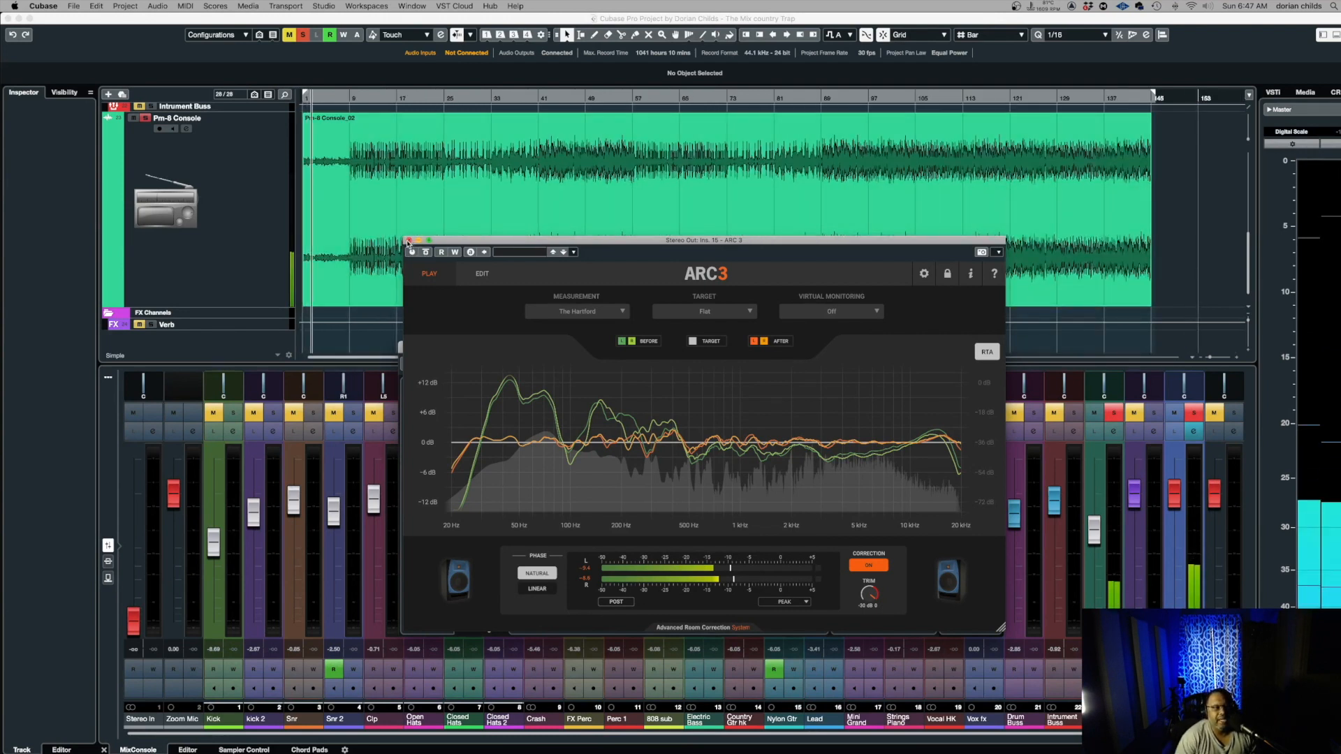
left_click(409, 240)
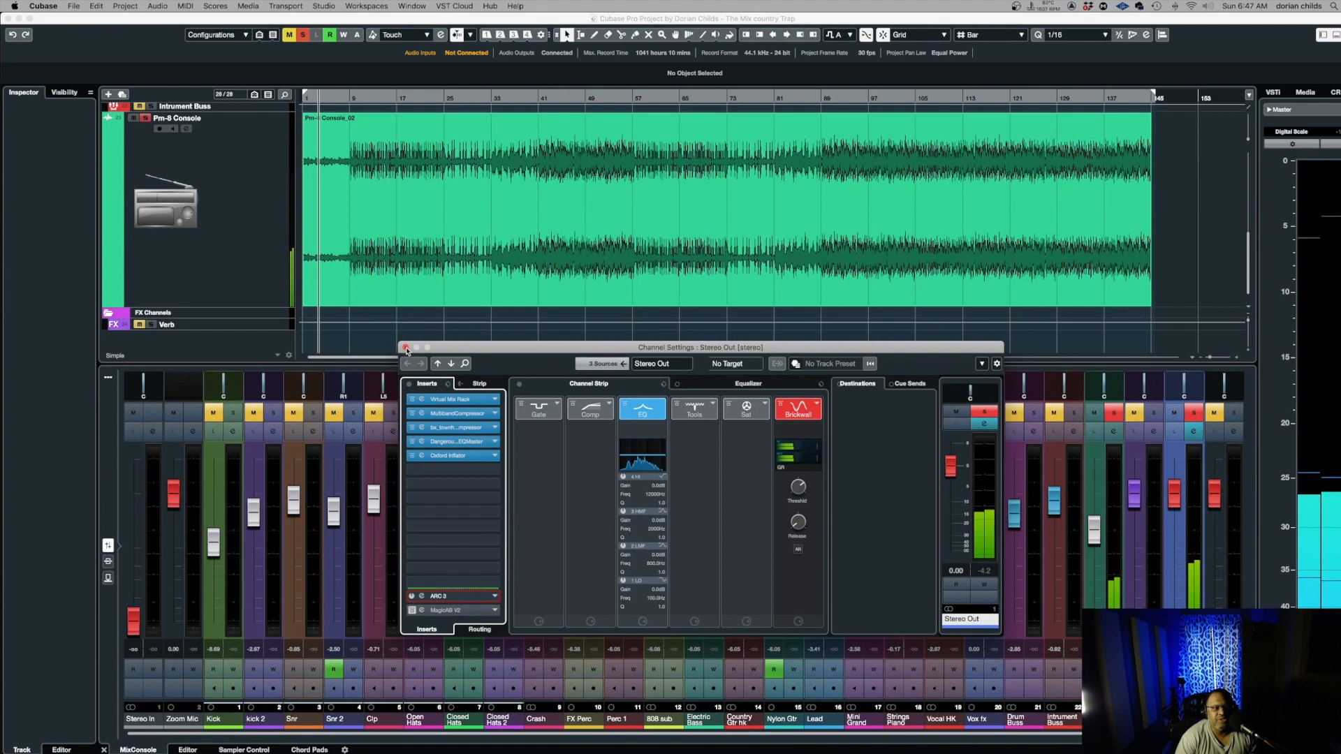
left_click(405, 348)
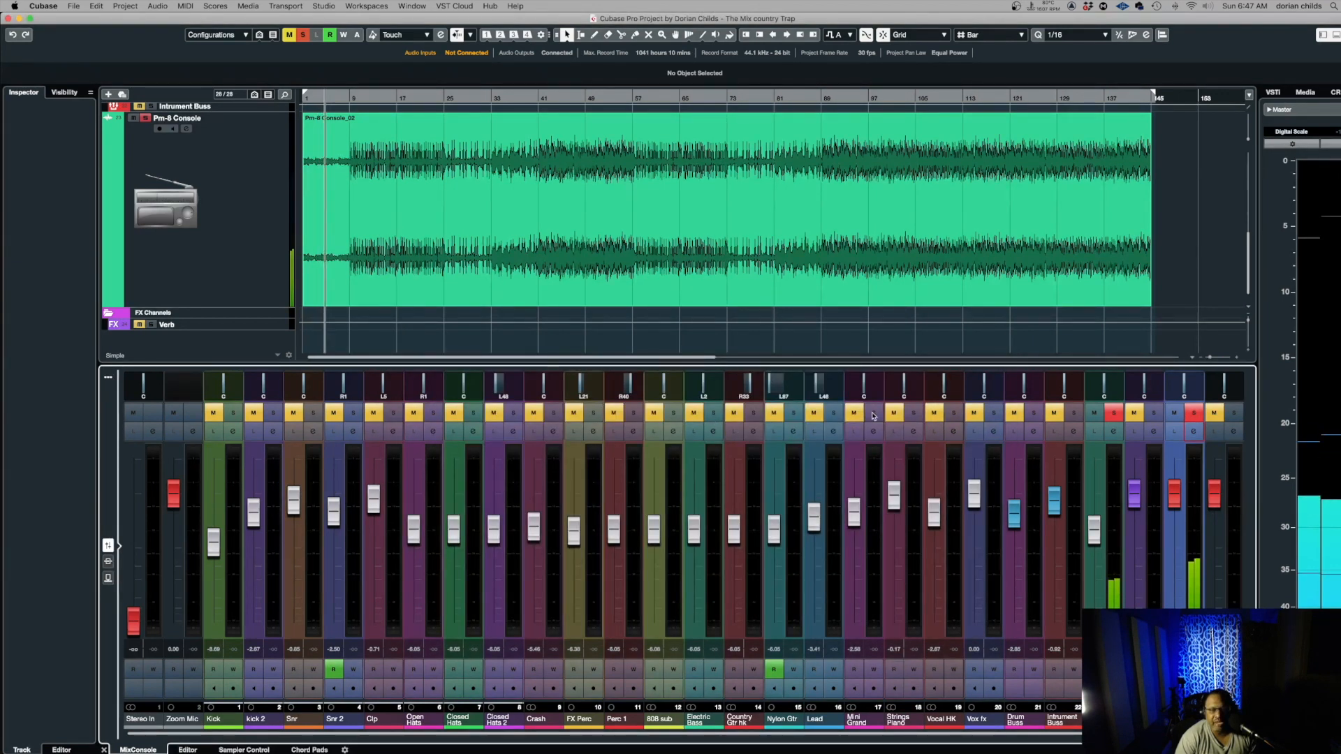
Inspect the MagicAB V2 insert on the Stereo Out with its loaded reference track while the mix plays, and close the plug-in
left_click(1195, 431)
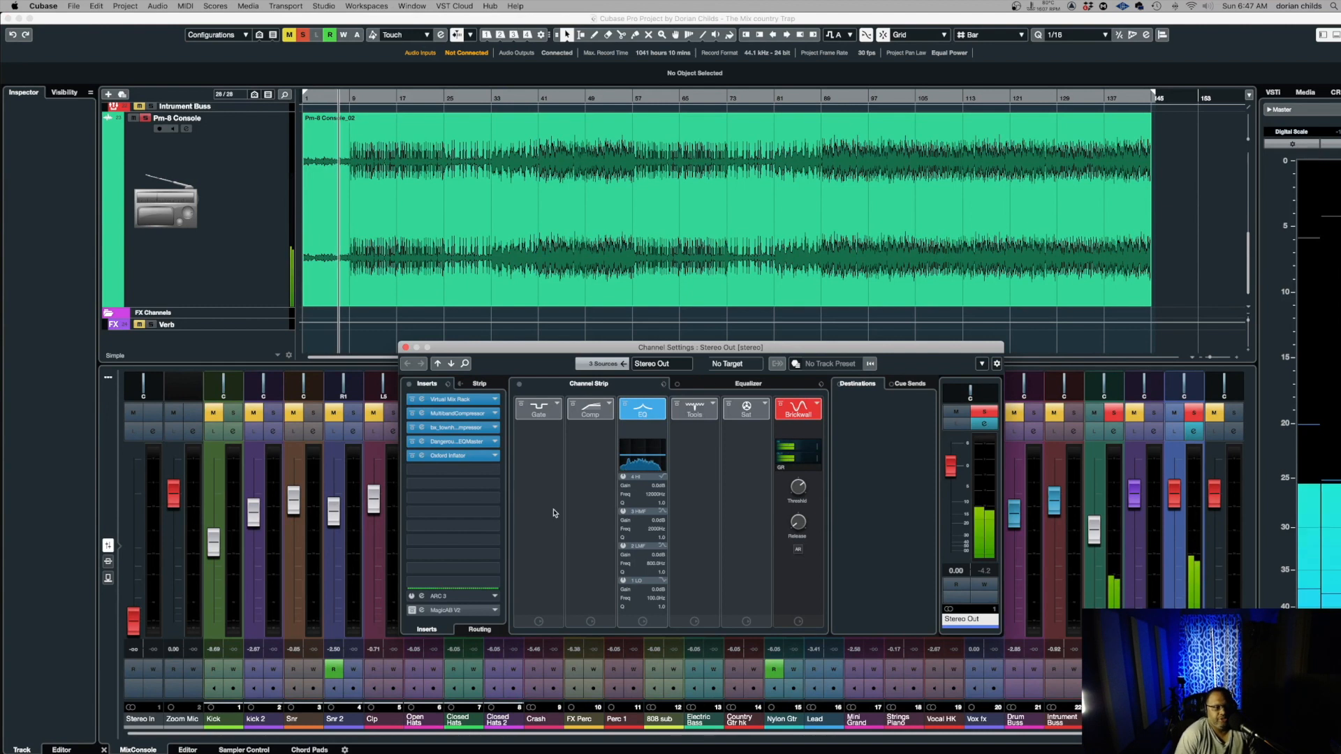
left_click(422, 613)
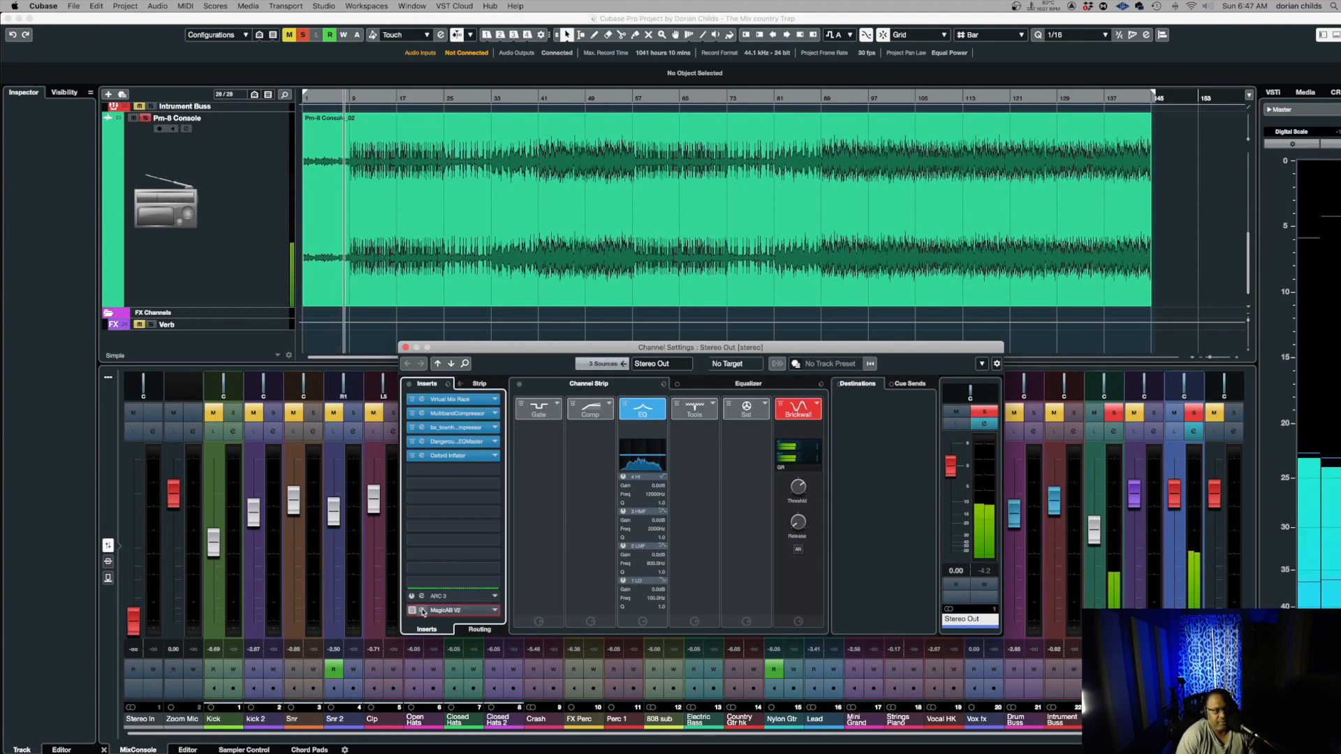
left_click(423, 613)
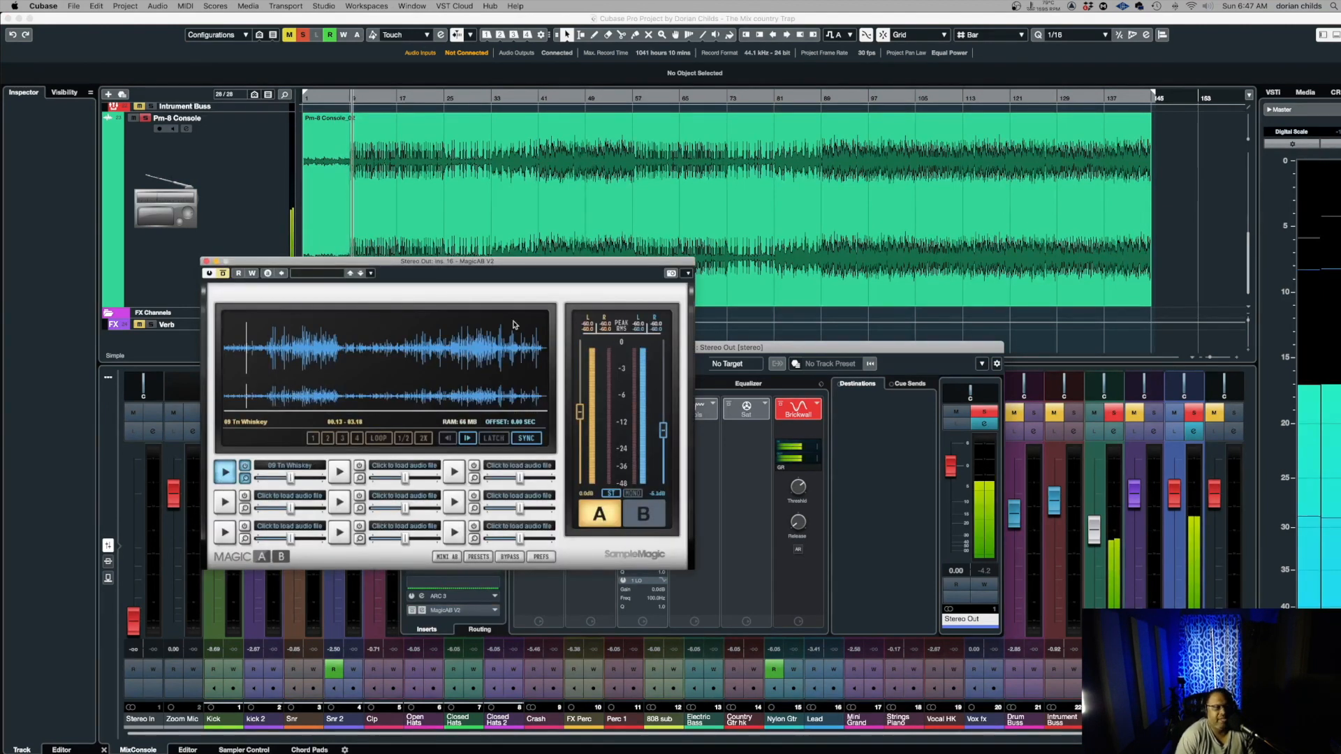
left_click_drag(473, 265, 638, 274)
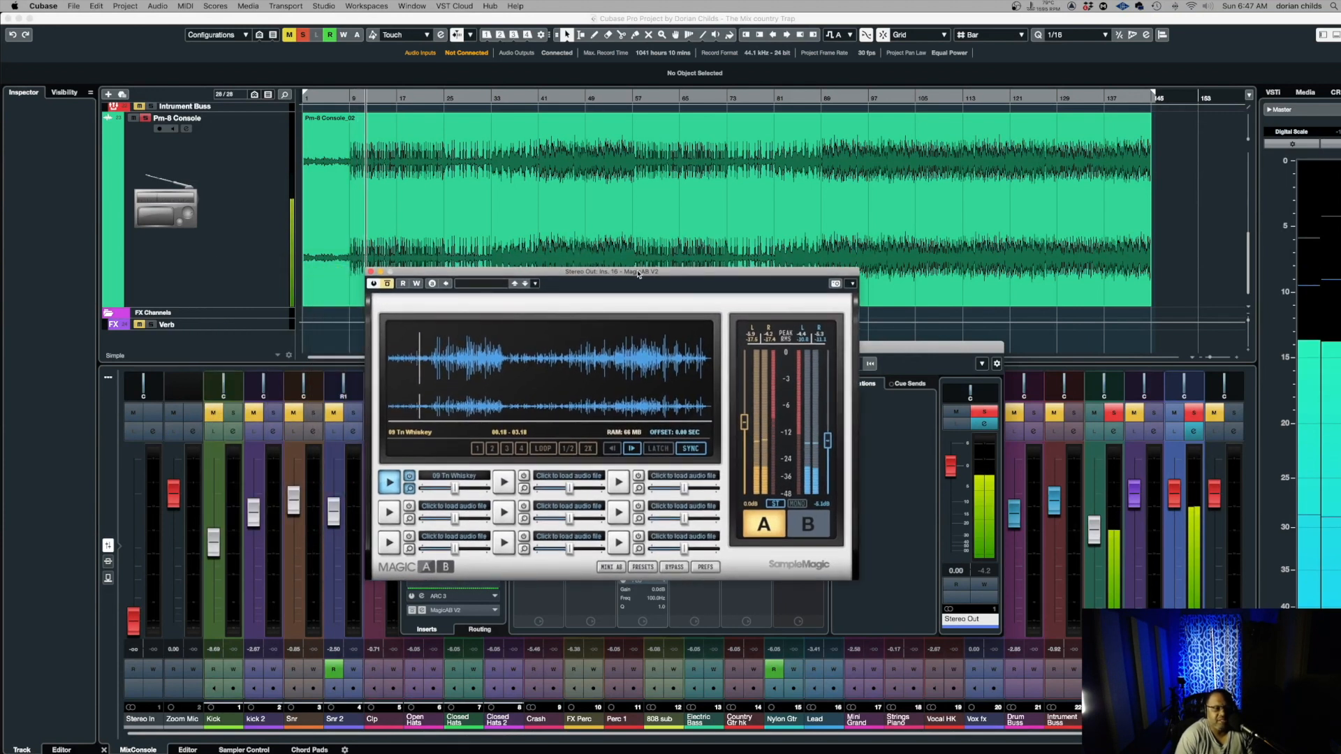
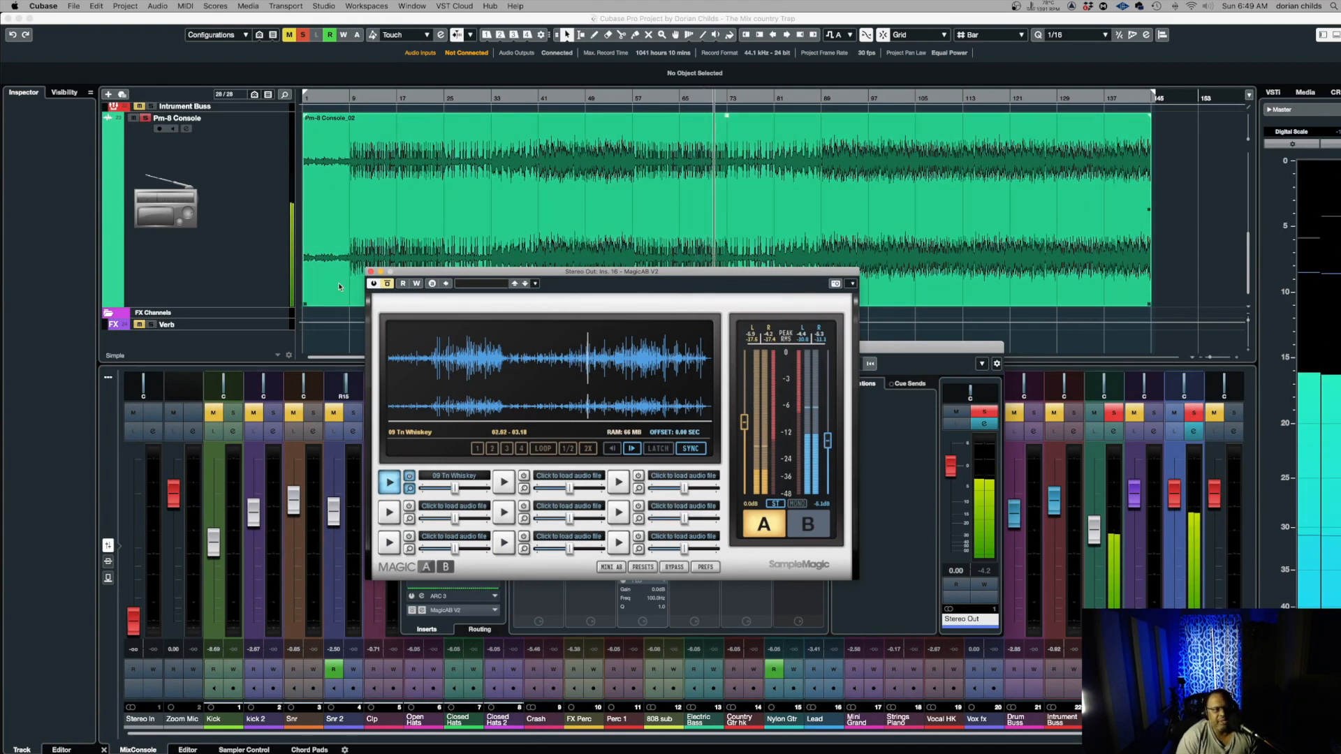
left_click(370, 273)
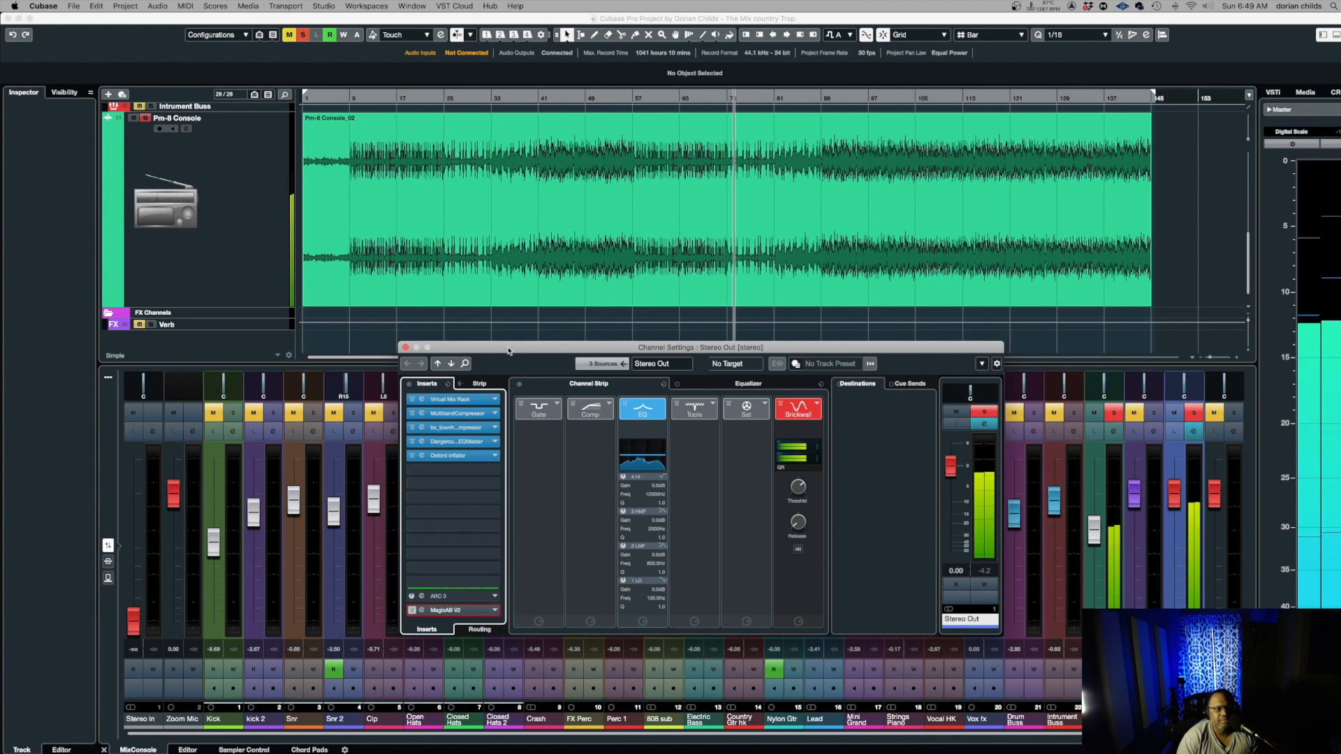
left_click_drag(508, 352, 497, 327)
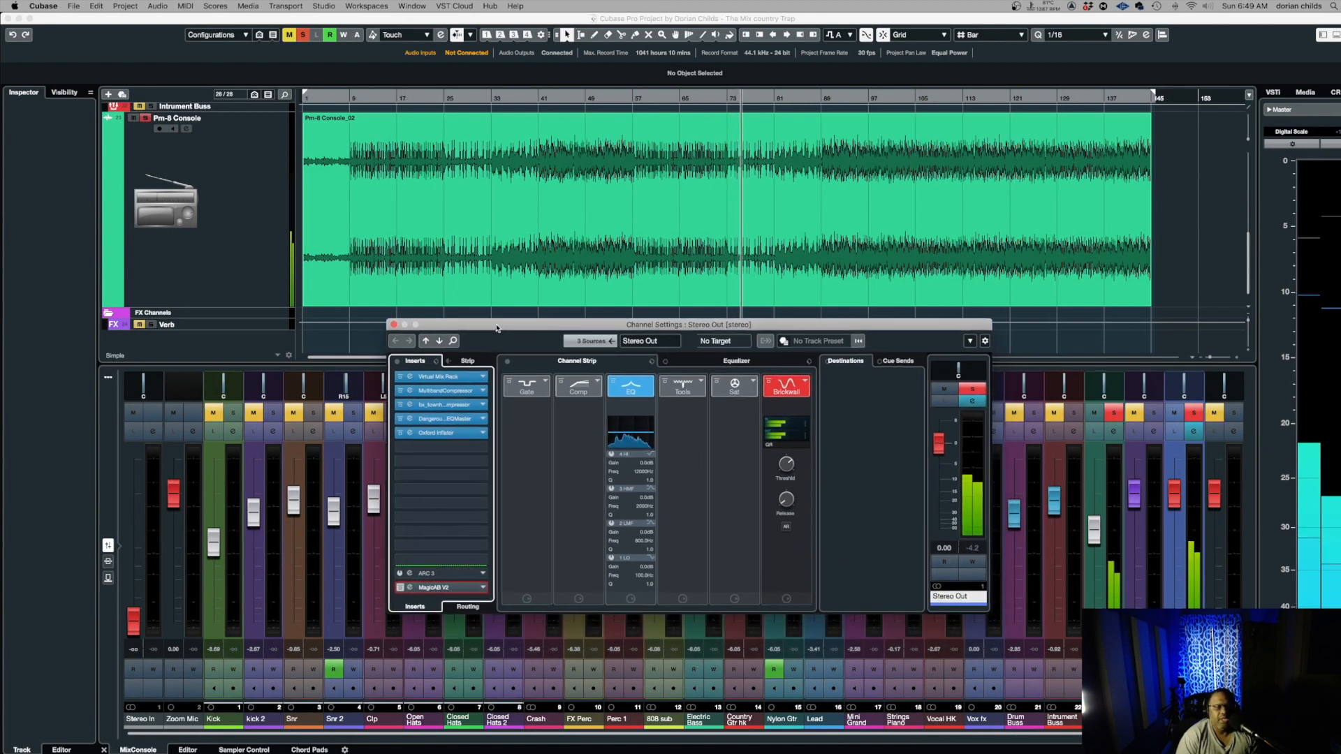